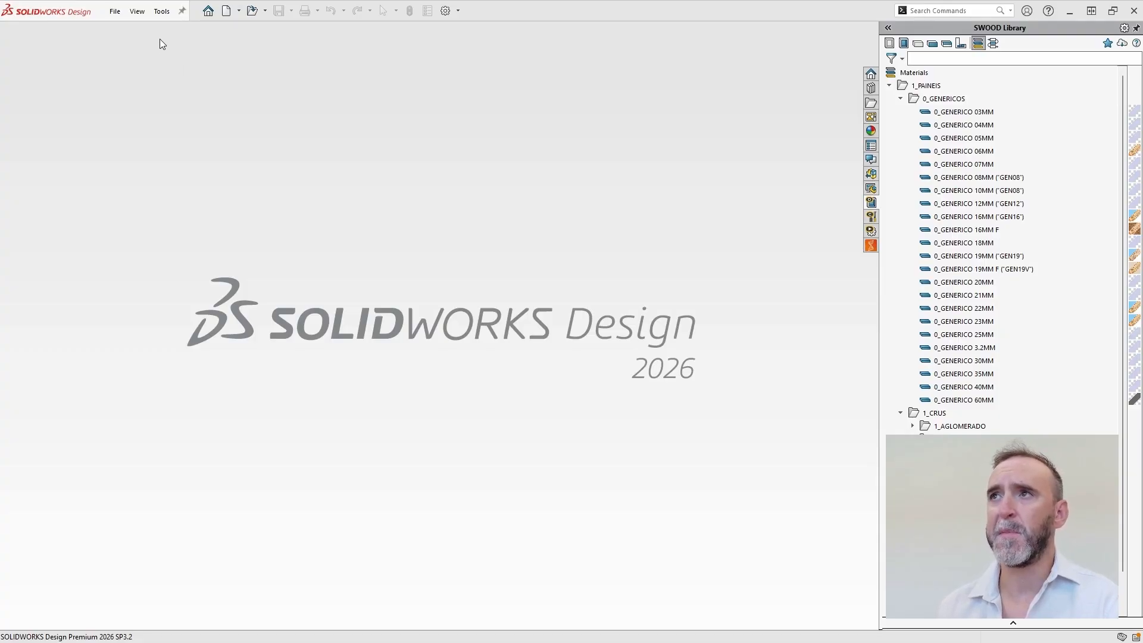
Step: Open the What's New document from the SWOOD CAM help and hide the document viewer's tools pane
click(161, 13)
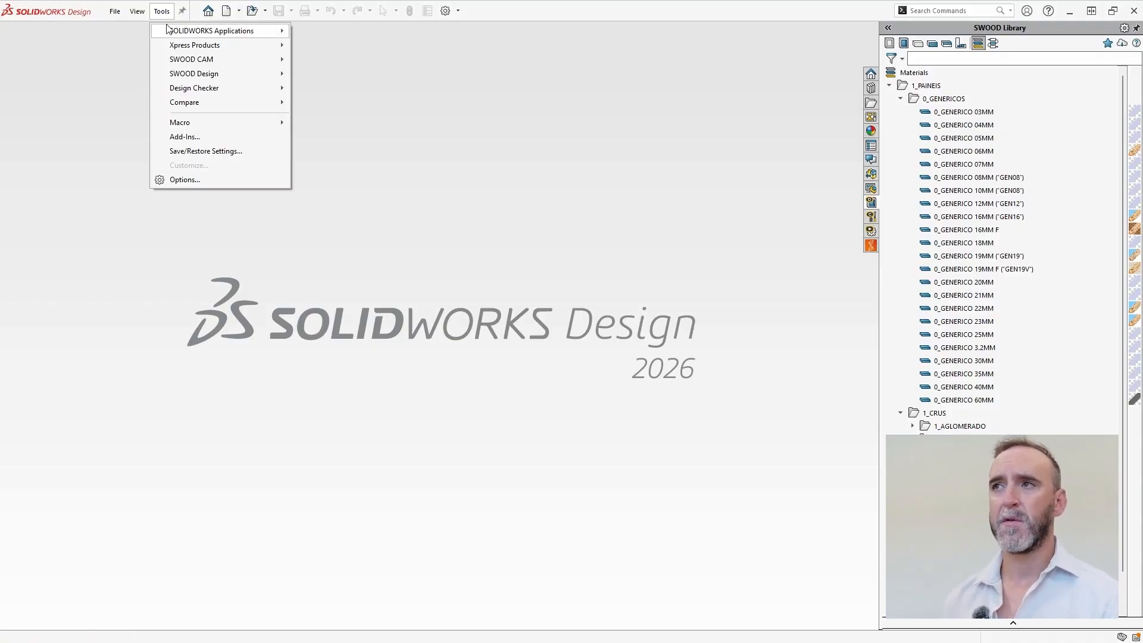
mouse_move(221, 61)
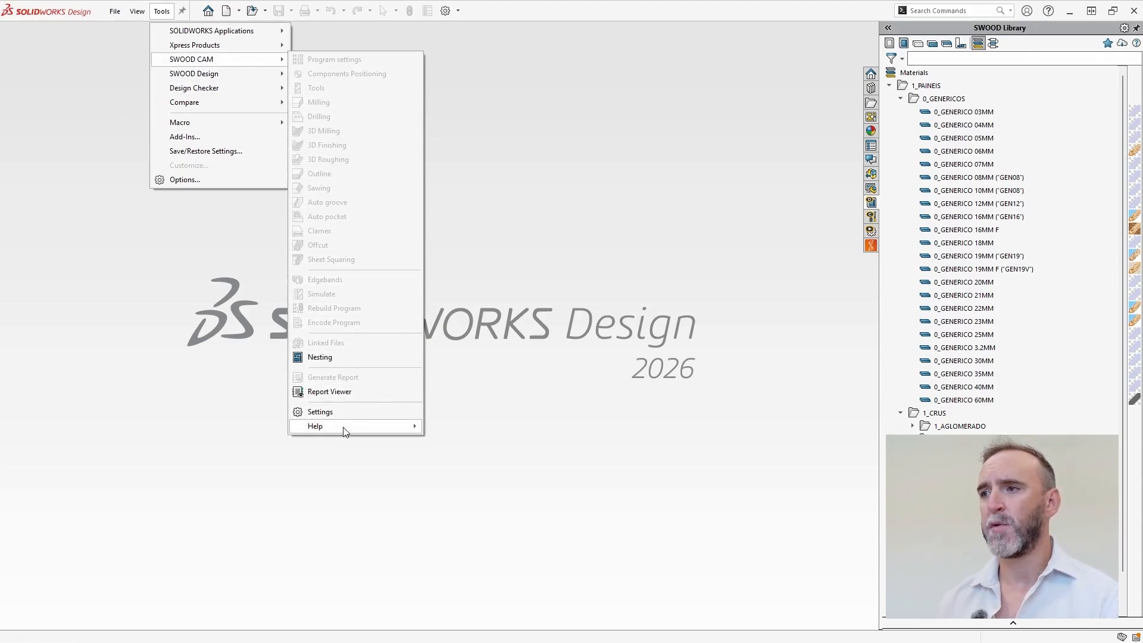
mouse_move(398, 430)
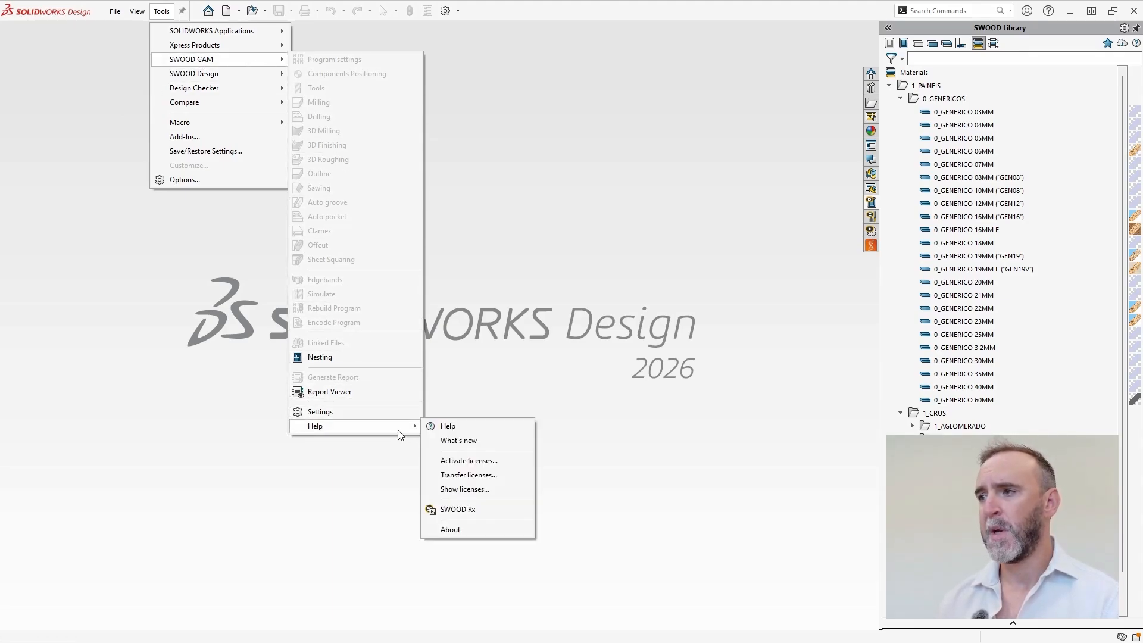
click(483, 443)
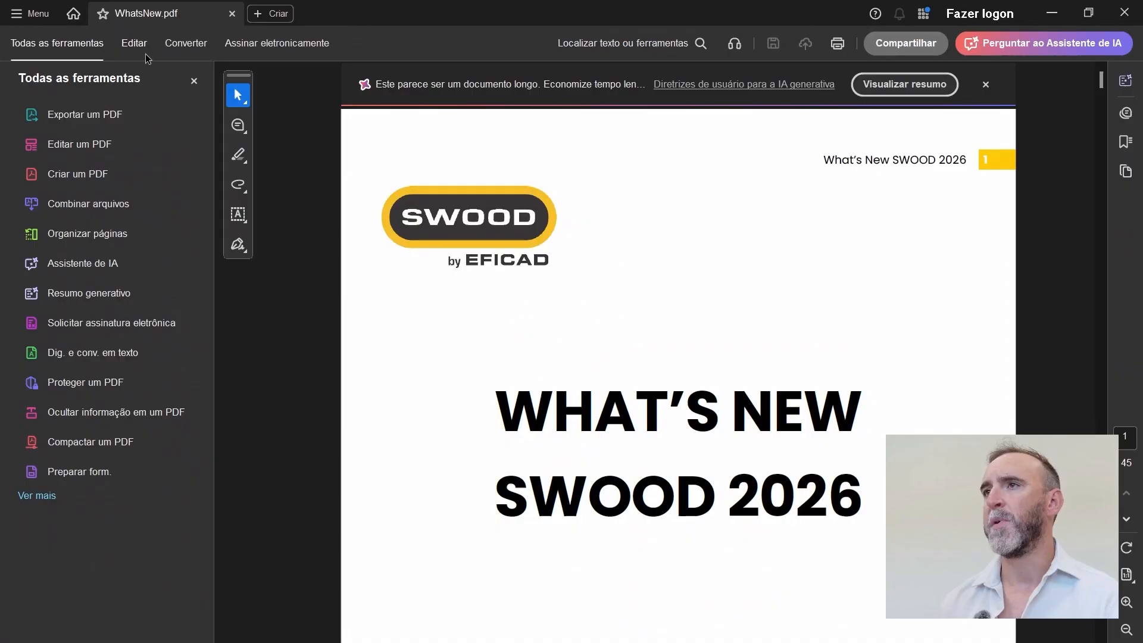
click(194, 80)
Step: Look through the What's New SWOOD 2026 document and its table of contents, view the SWOOD CAM – 3D Finishing chapter, and close the document
scroll(498, 266, down, 5)
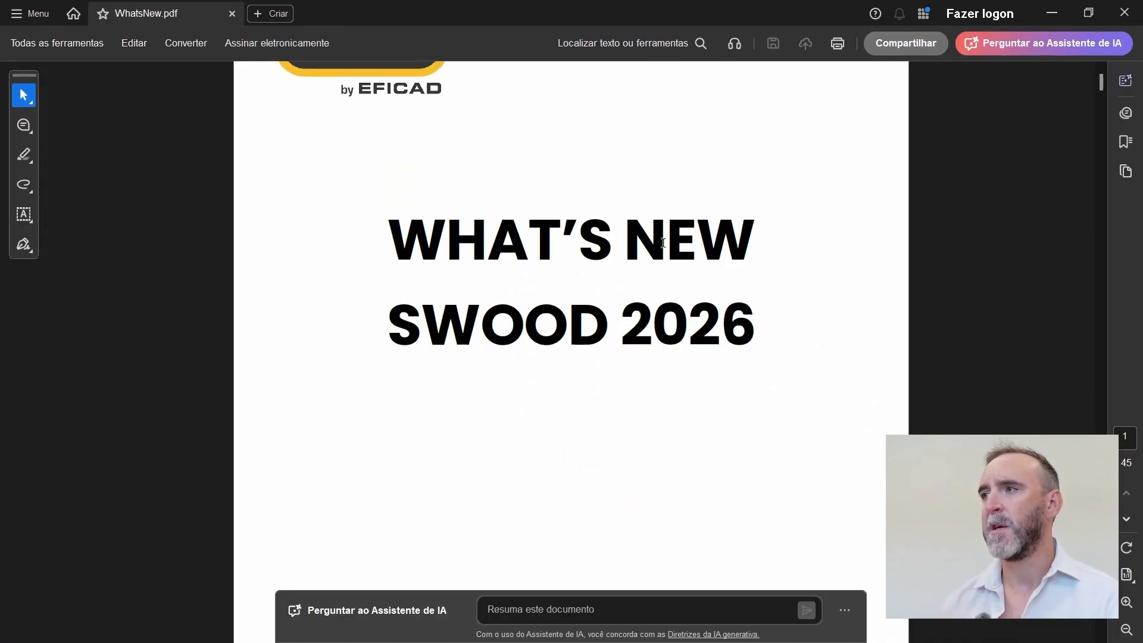
drag(391, 237, 617, 322)
click(568, 325)
click(630, 270)
scroll(635, 276, down, 1)
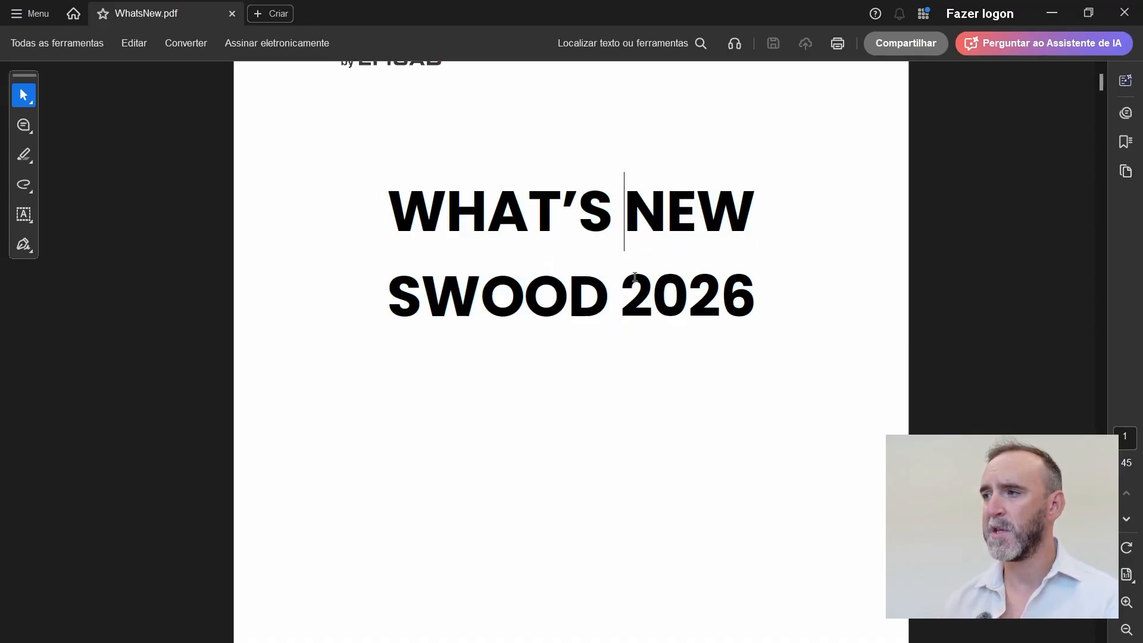
scroll(635, 277, down, 20)
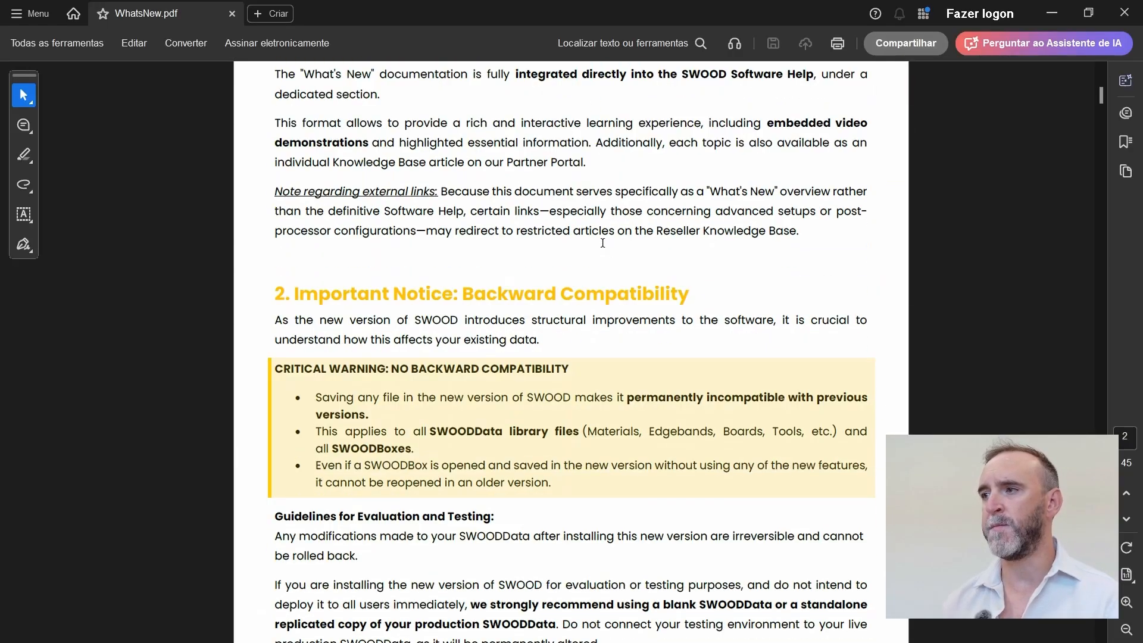
scroll(602, 243, down, 13)
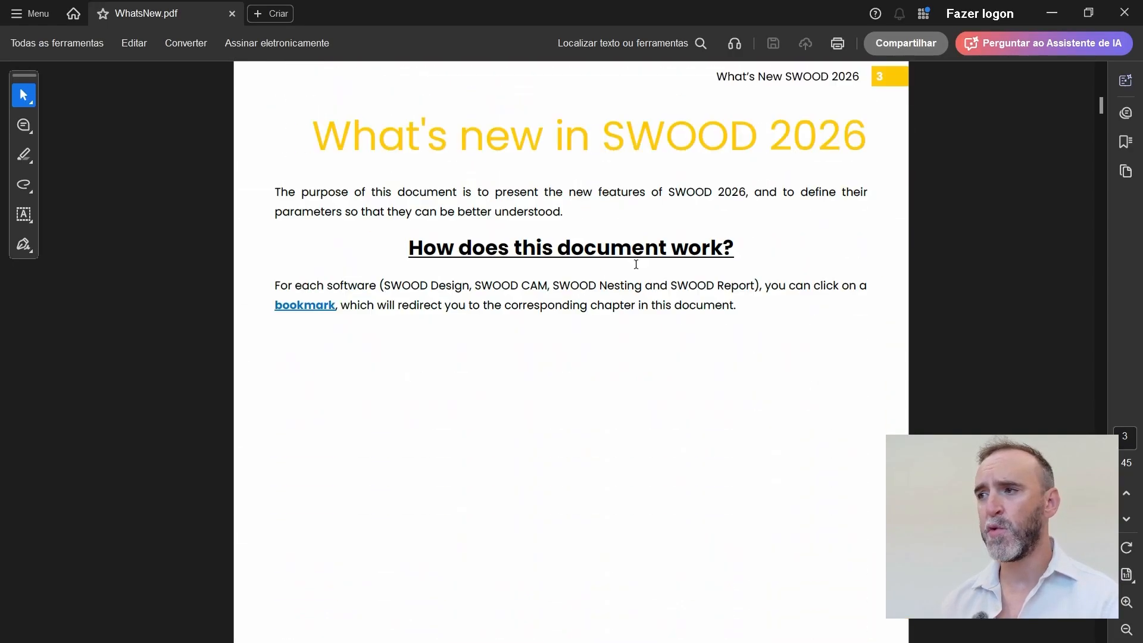
scroll(636, 265, down, 15)
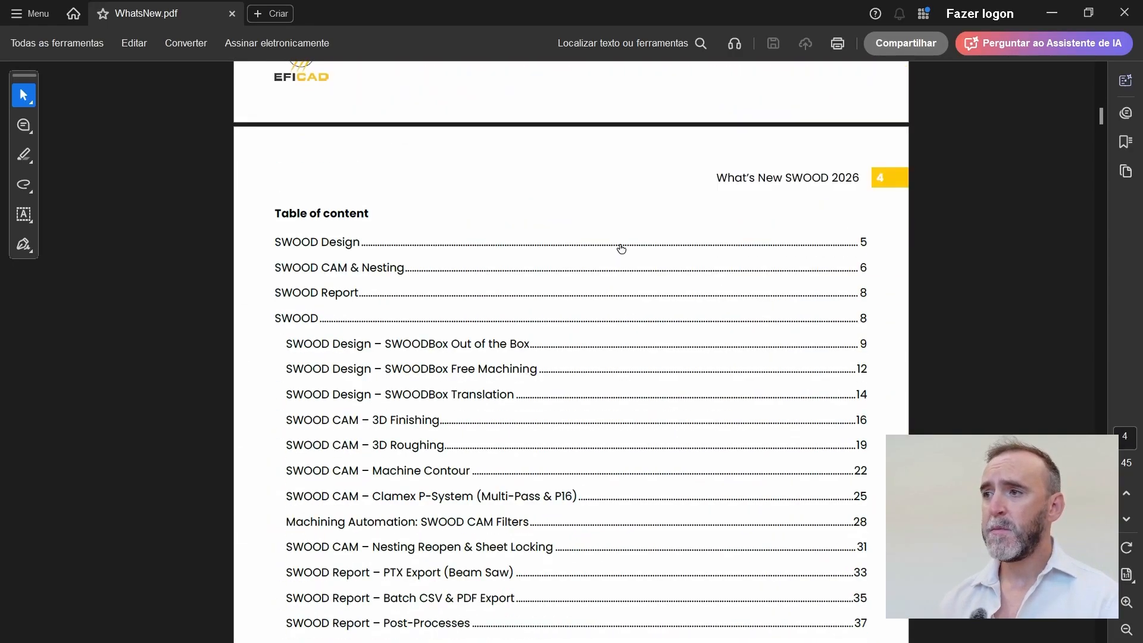
scroll(423, 232, down, 3)
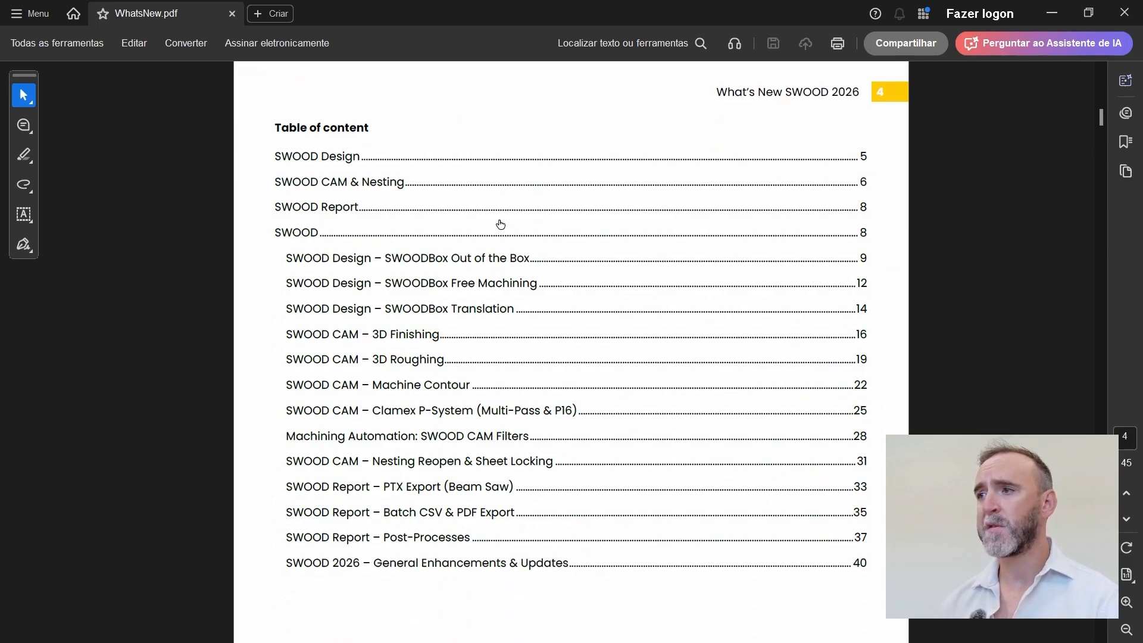
click(397, 338)
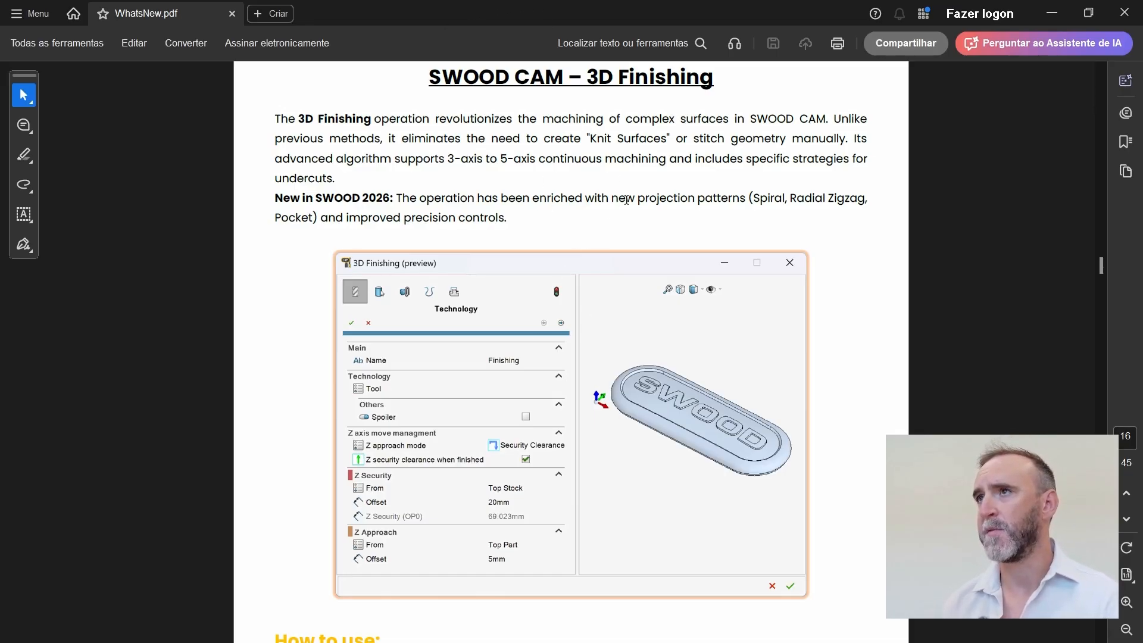
click(1126, 13)
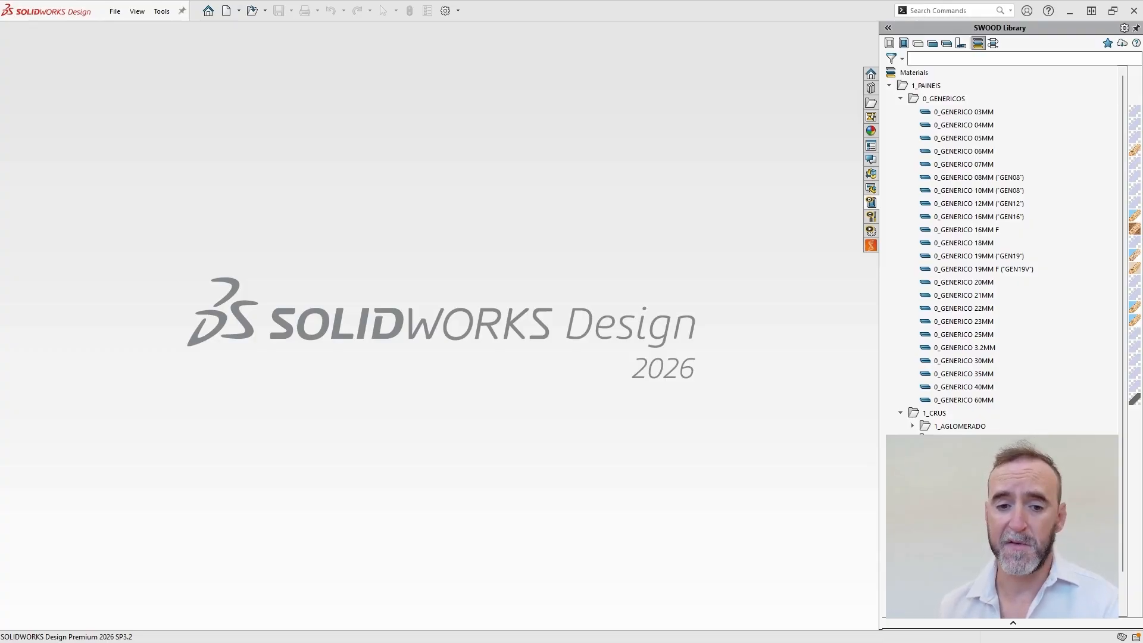
Step: Inspect the 0_Finish part and start a 3D Finishing operation on it
click(493, 238)
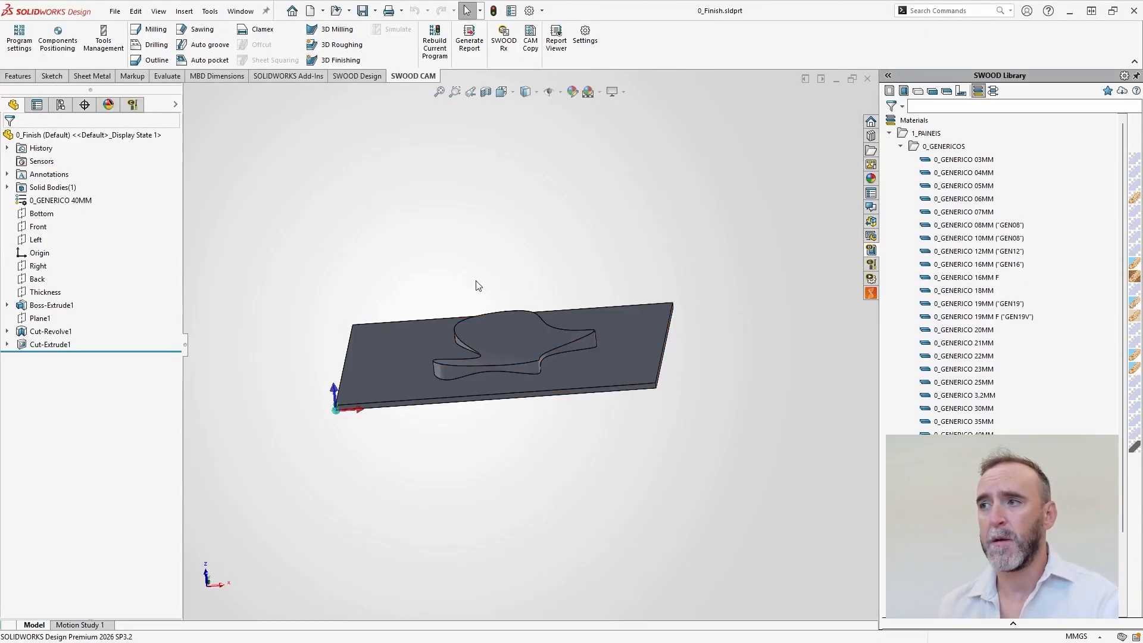
middle_drag(578, 411, 546, 467)
scroll(590, 330, down, 2)
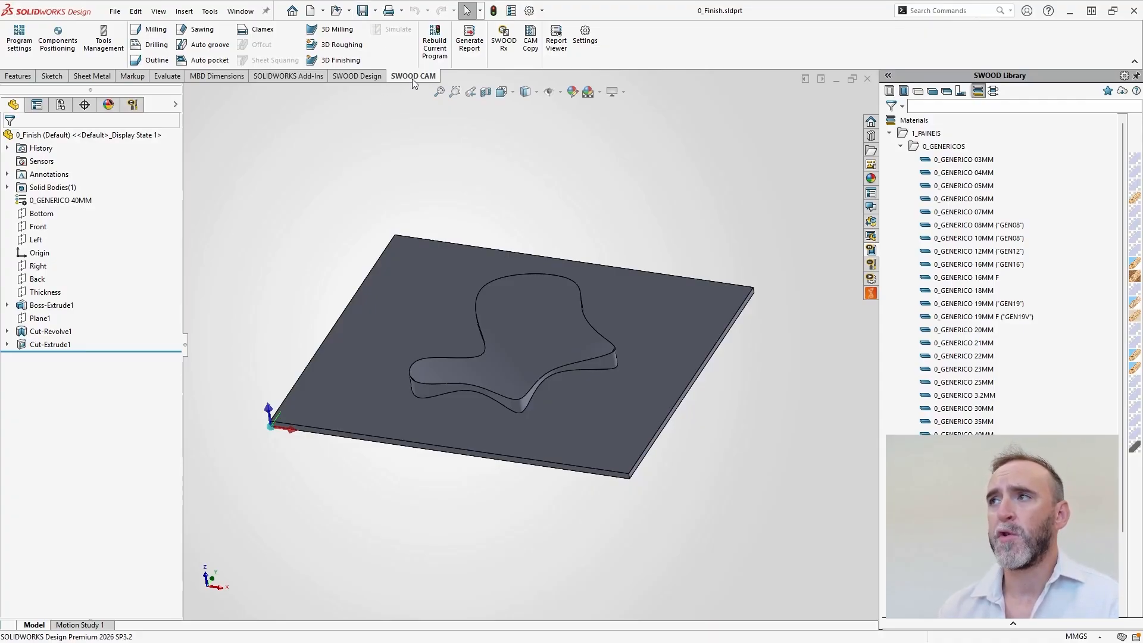
click(346, 62)
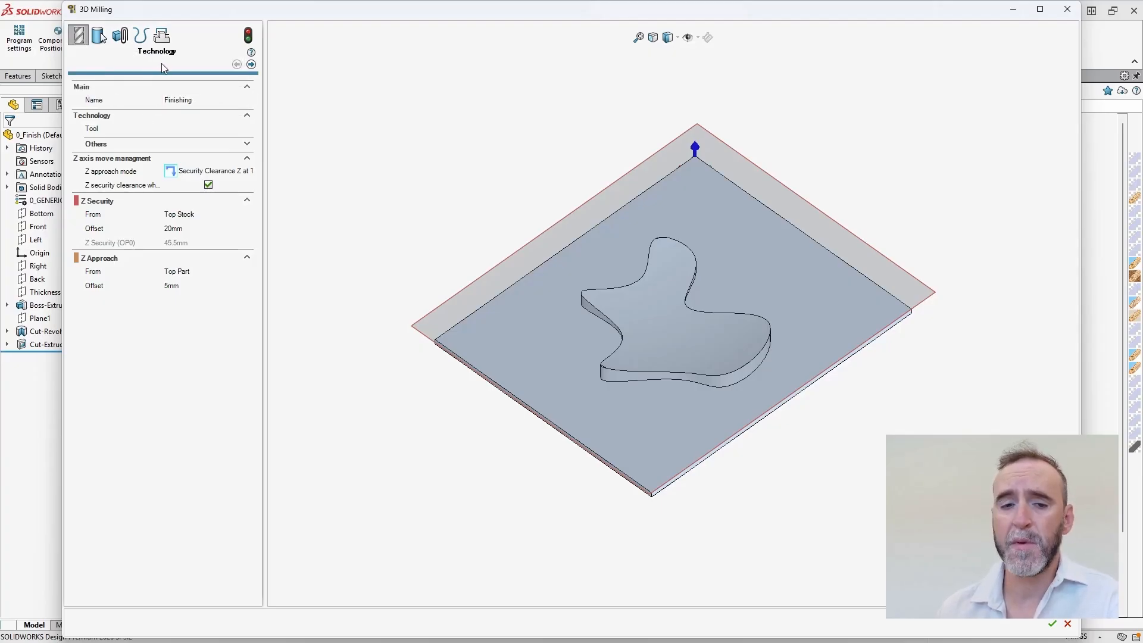
Step: Review the finishing operation's geometry, constraints, passes and transitions settings
click(102, 39)
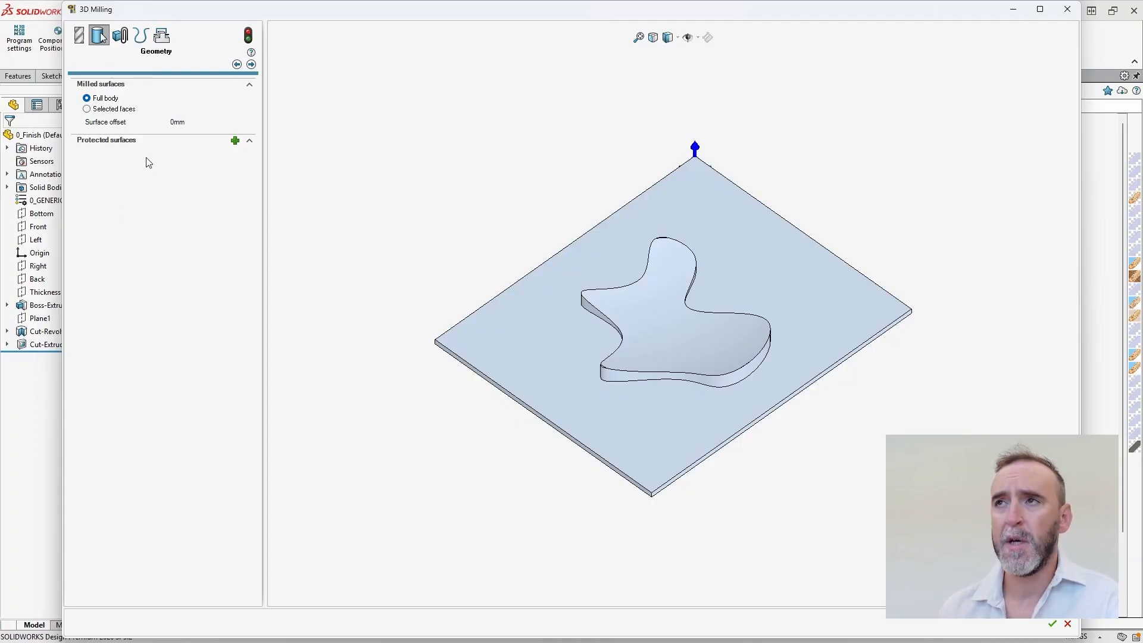
click(121, 40)
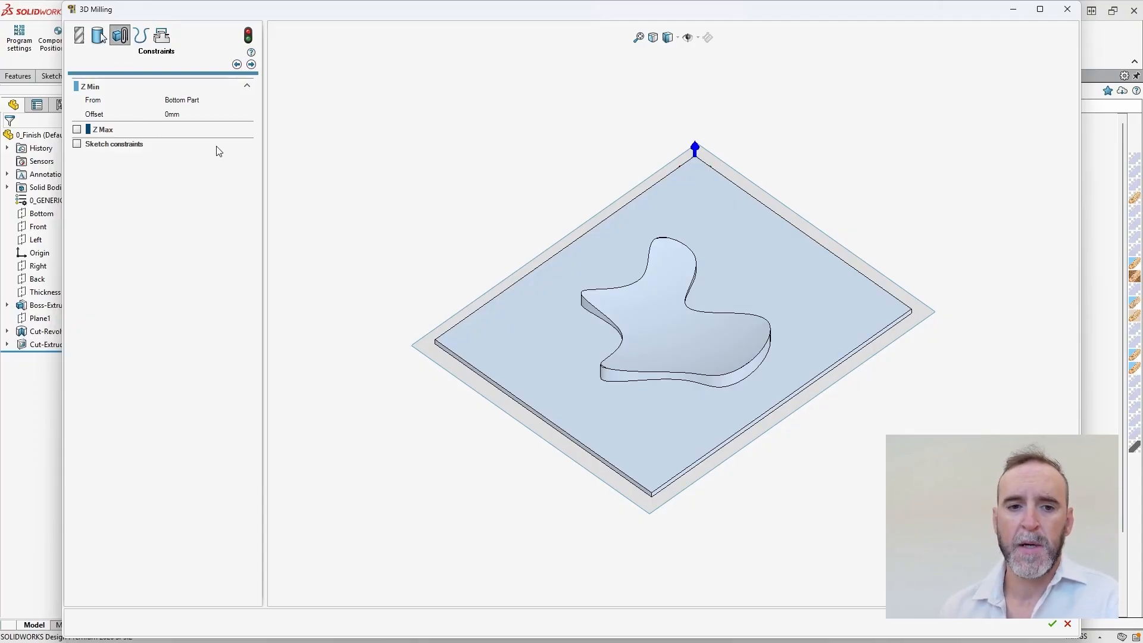
click(143, 37)
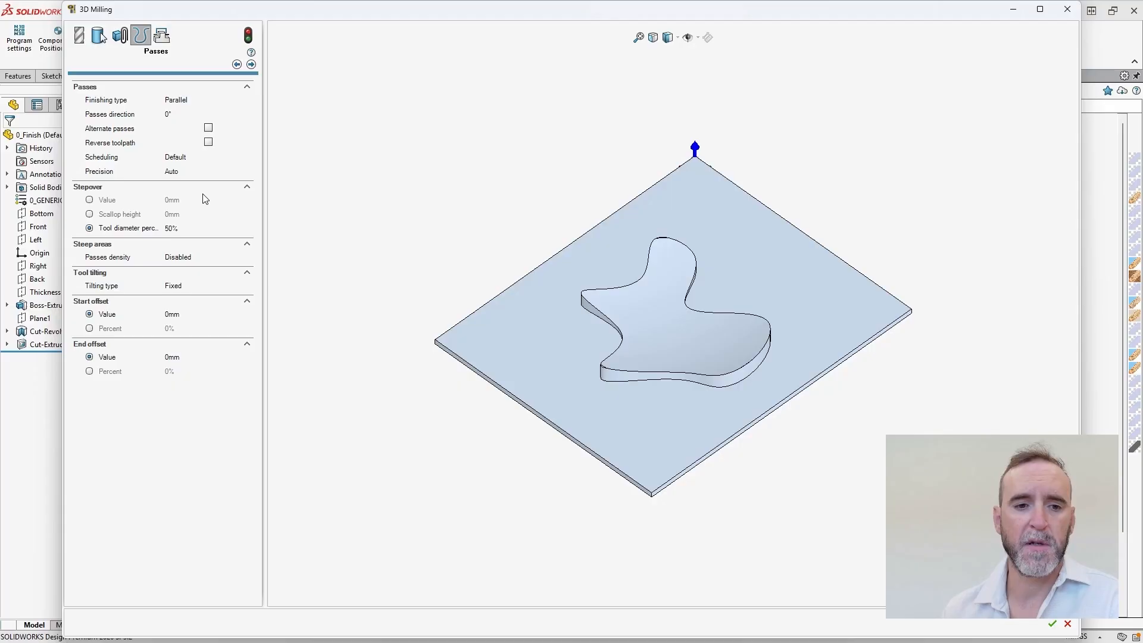
click(166, 38)
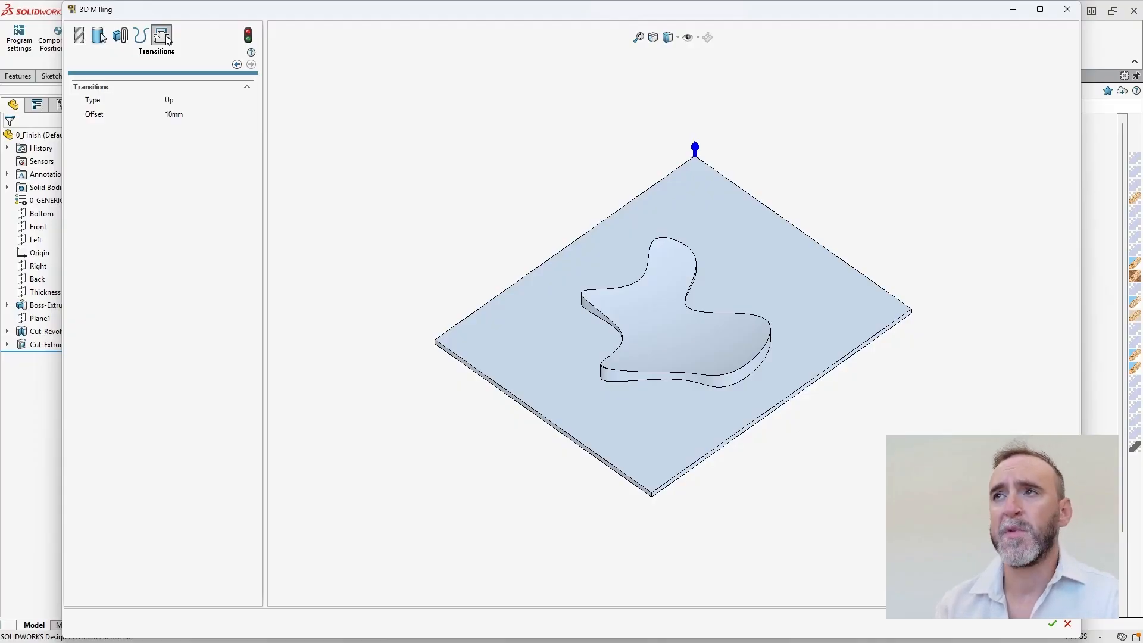
Step: Assign the Spherical Cutter Ø25 from the tool library to the finishing operation
click(79, 34)
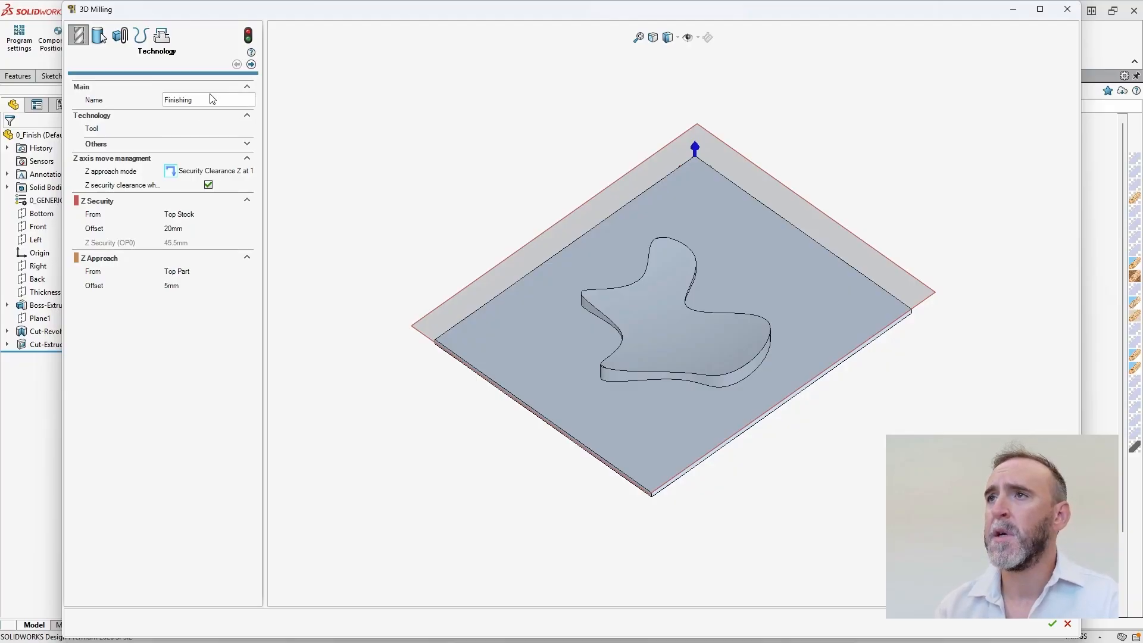
click(249, 128)
click(249, 128)
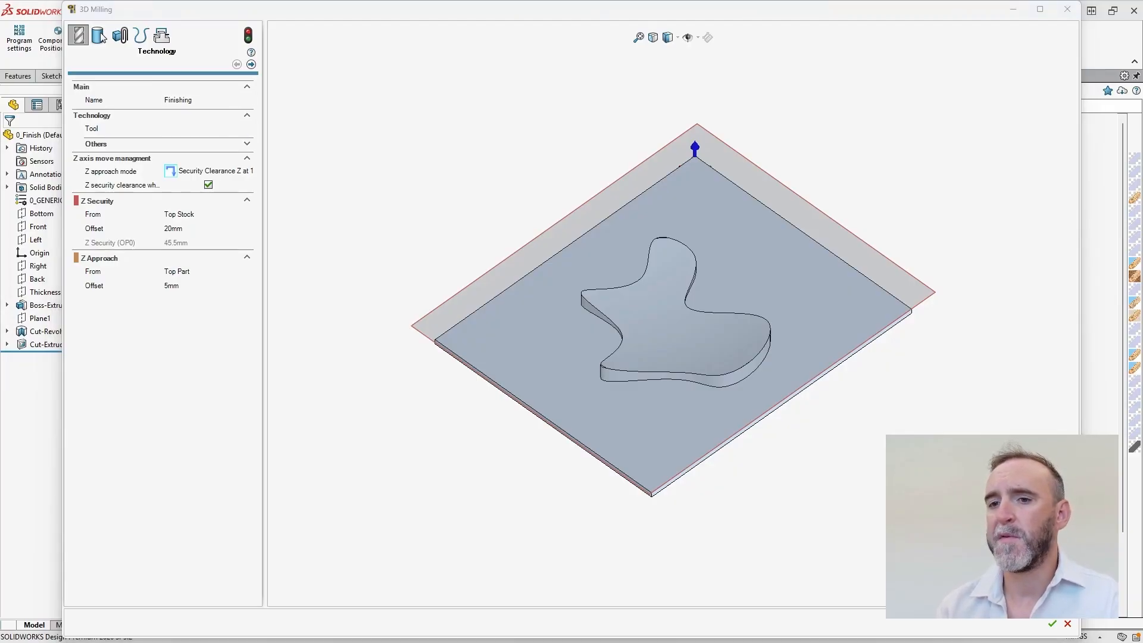
drag(196, 161, 292, 216)
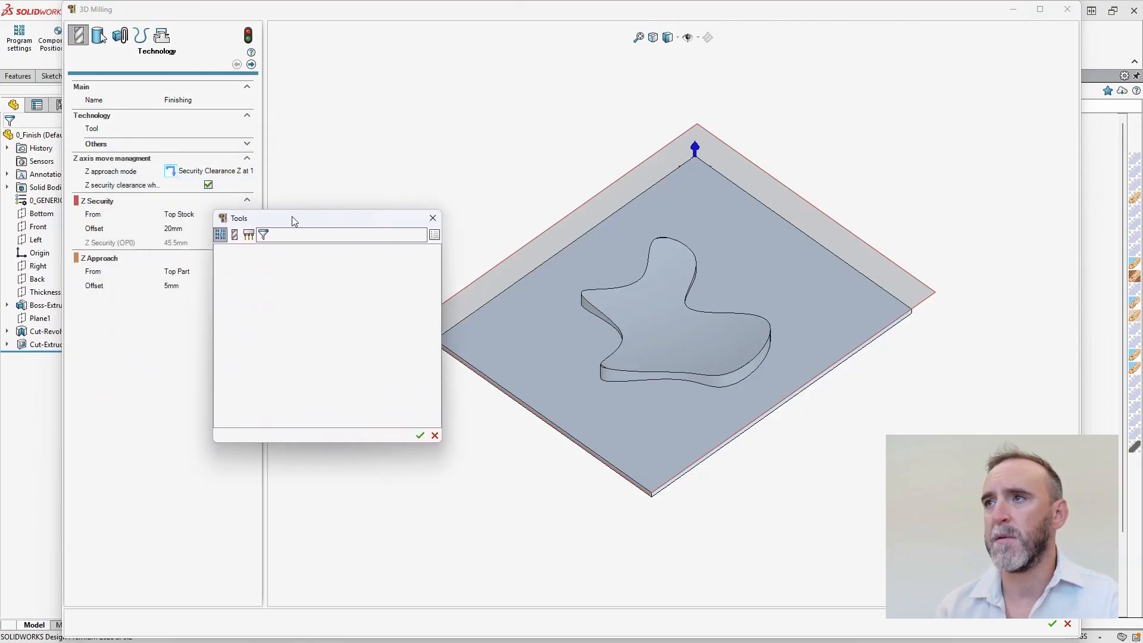
click(234, 235)
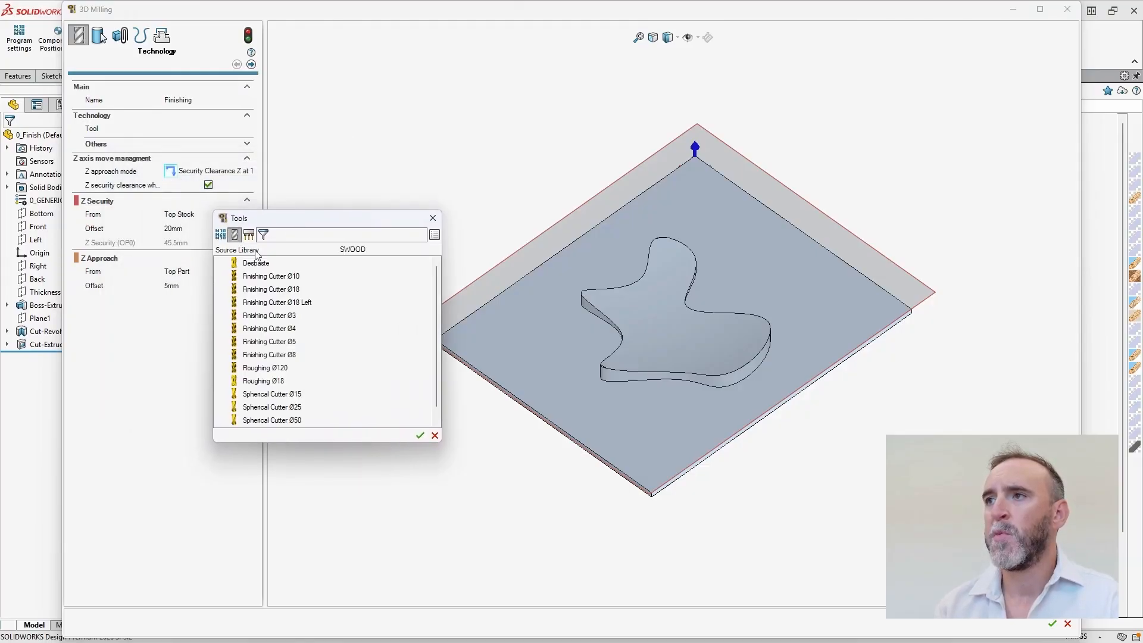
scroll(323, 325, down, 1)
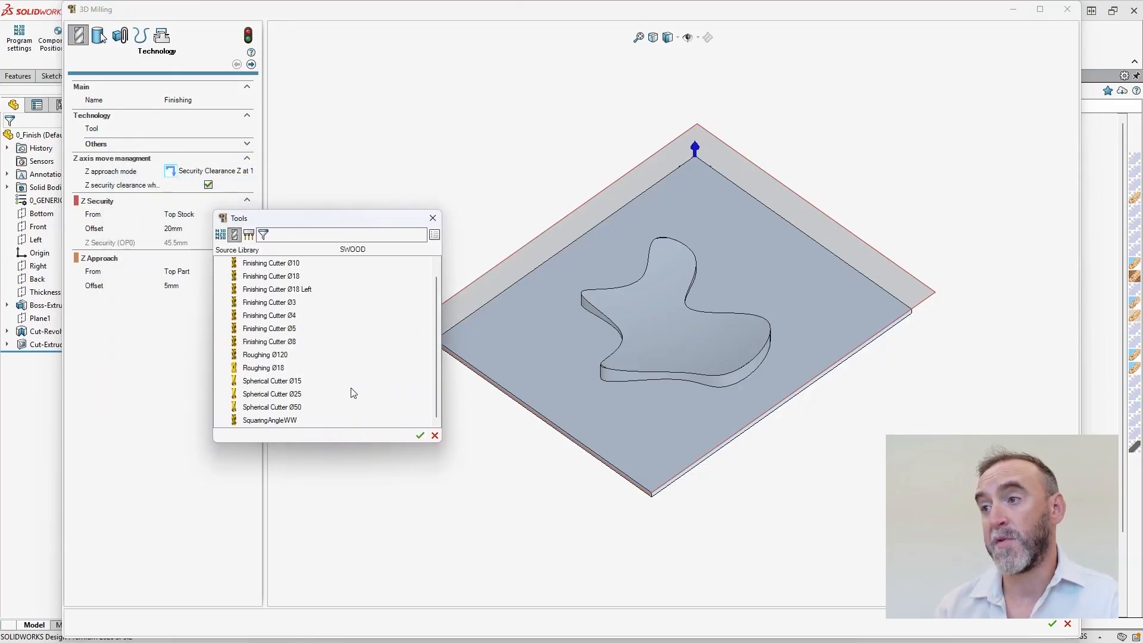
click(284, 395)
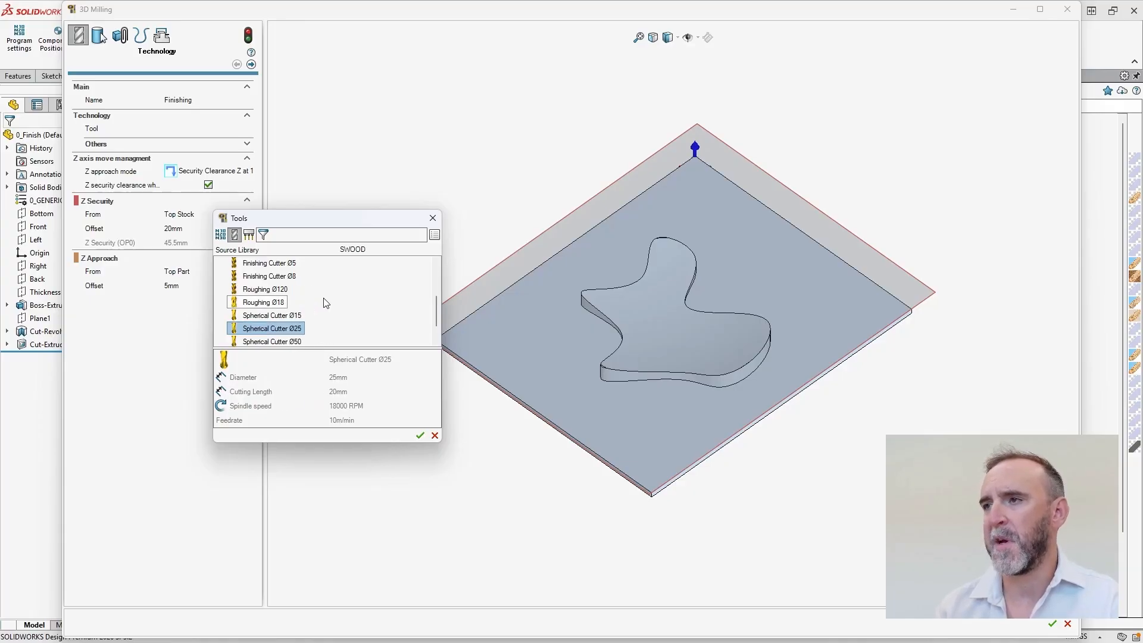
click(420, 436)
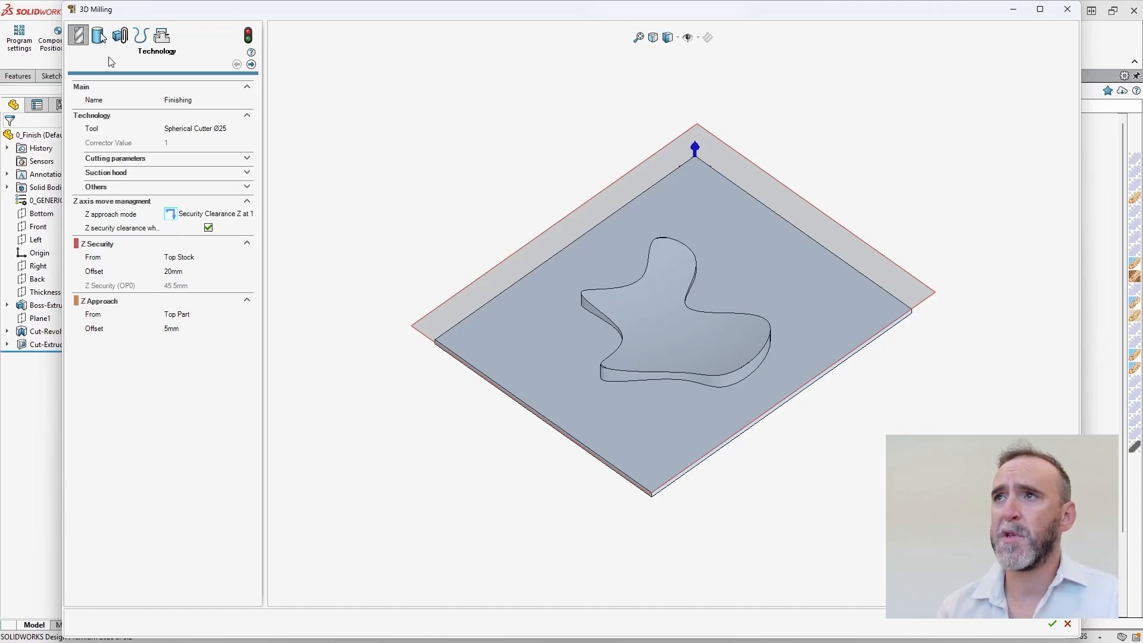
Step: Use the Parallel finishing type for the passes and calculate the toolpath over the full body
click(142, 36)
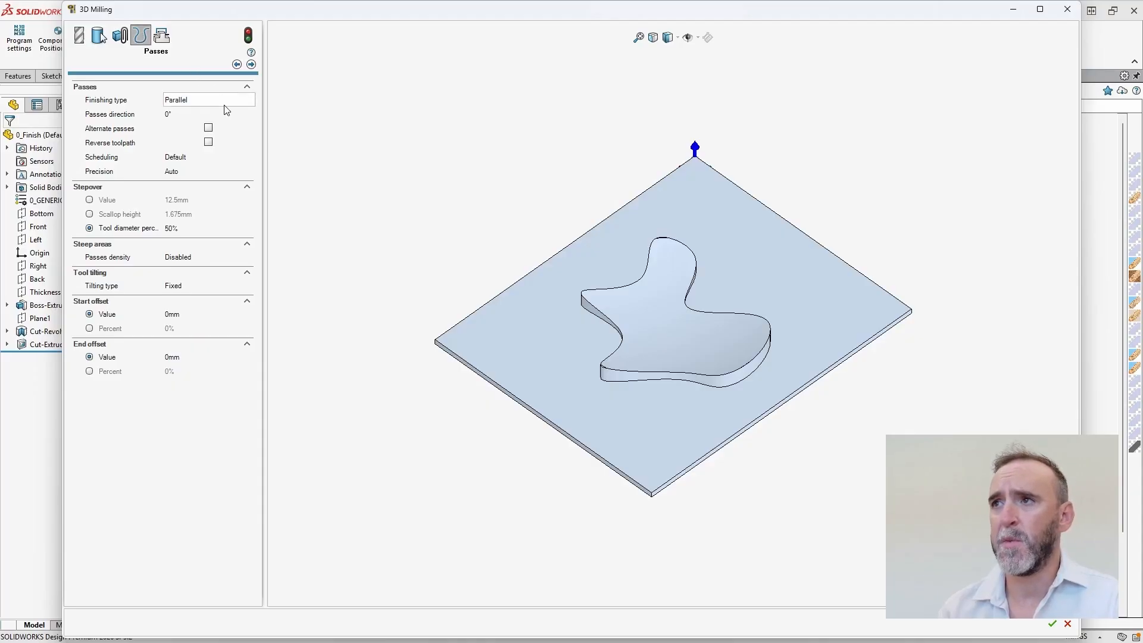
click(244, 102)
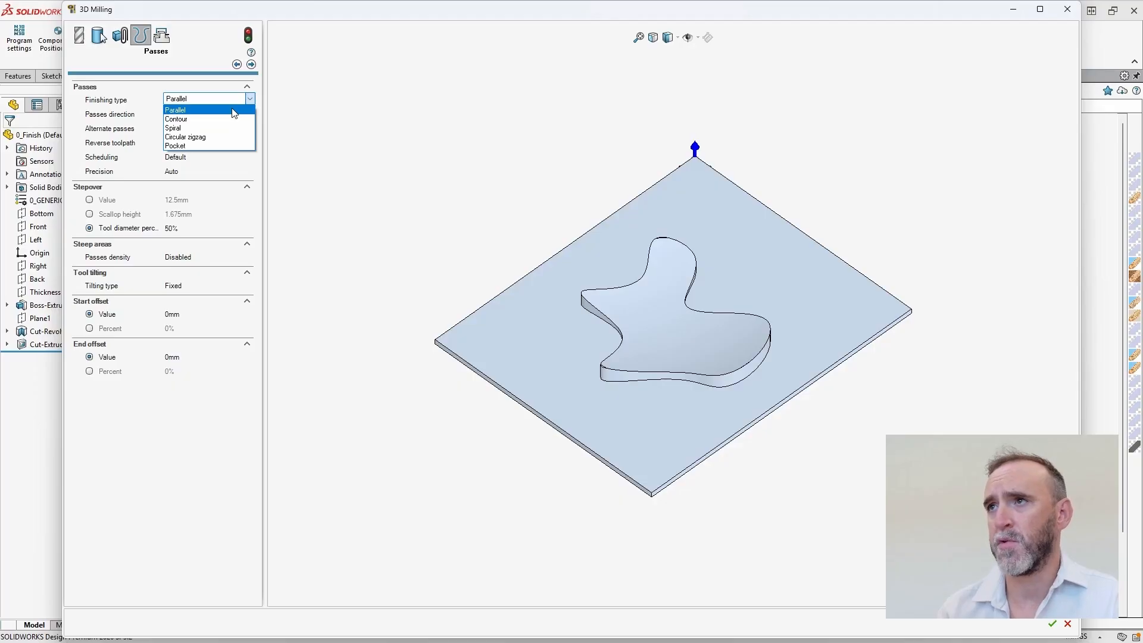
click(234, 111)
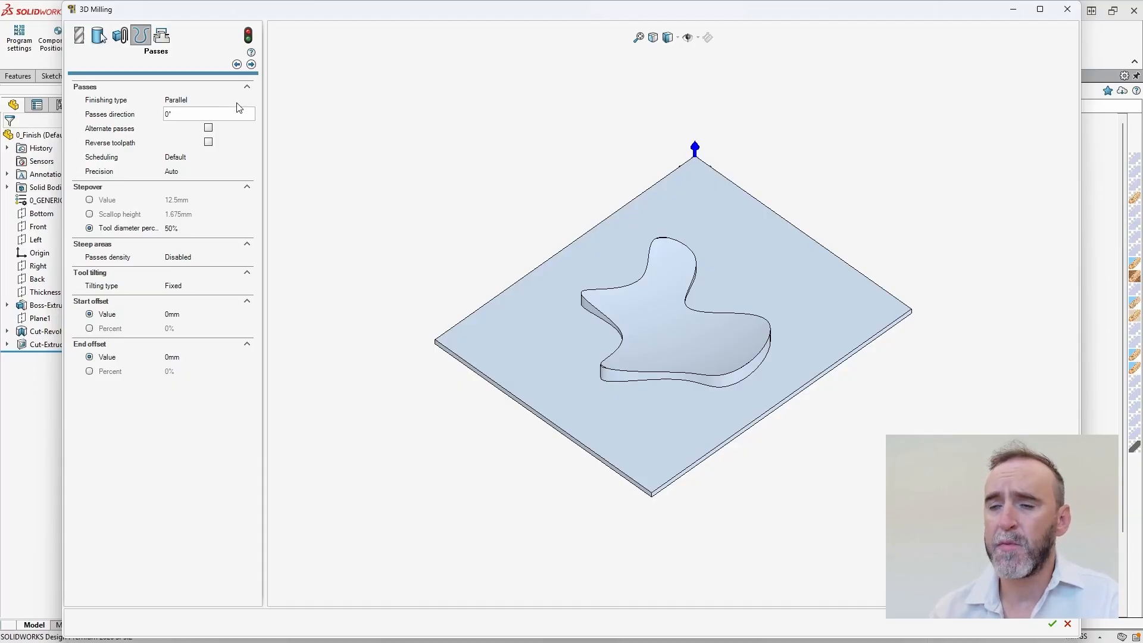
click(245, 36)
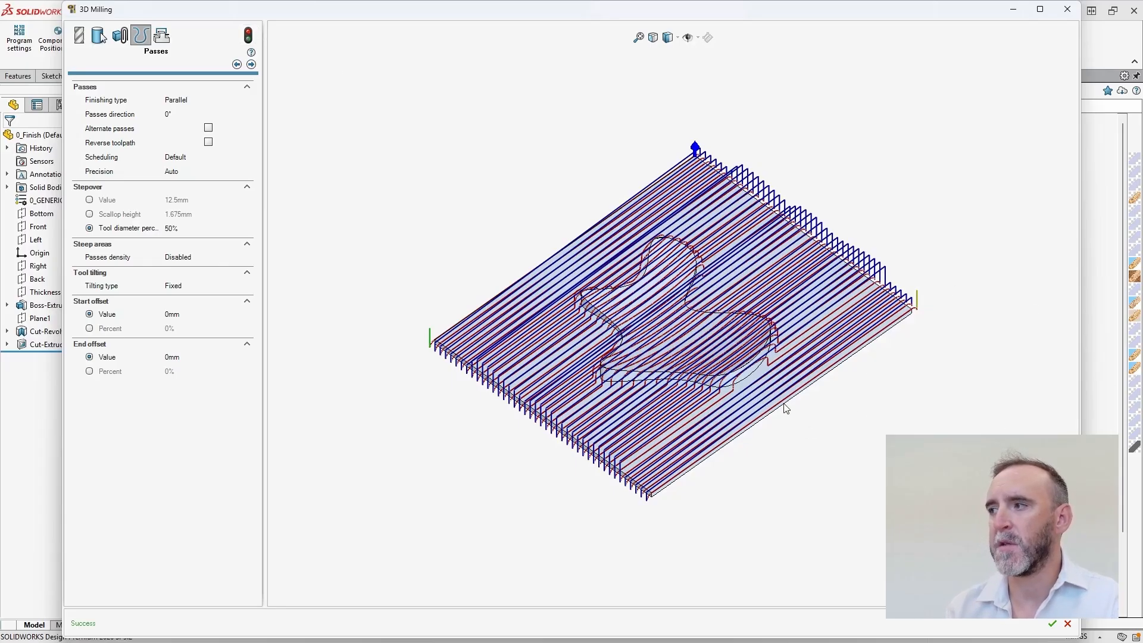
middle_drag(786, 409, 787, 397)
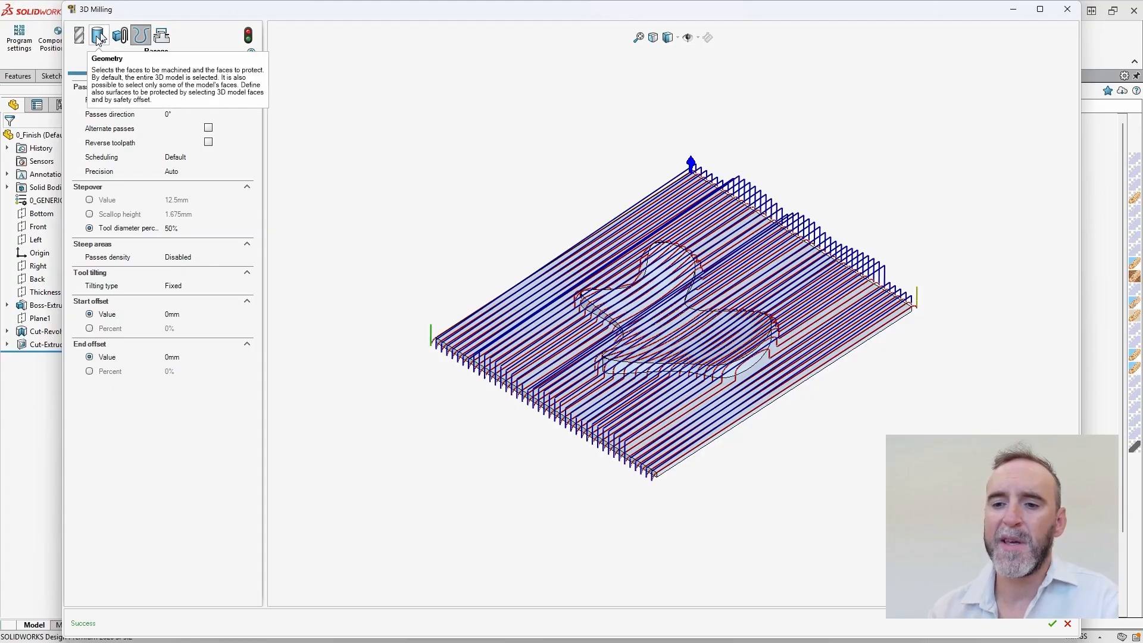
Step: Restrict the milled surfaces to selected faces, picking the upper face of the raised freeform shape
click(99, 37)
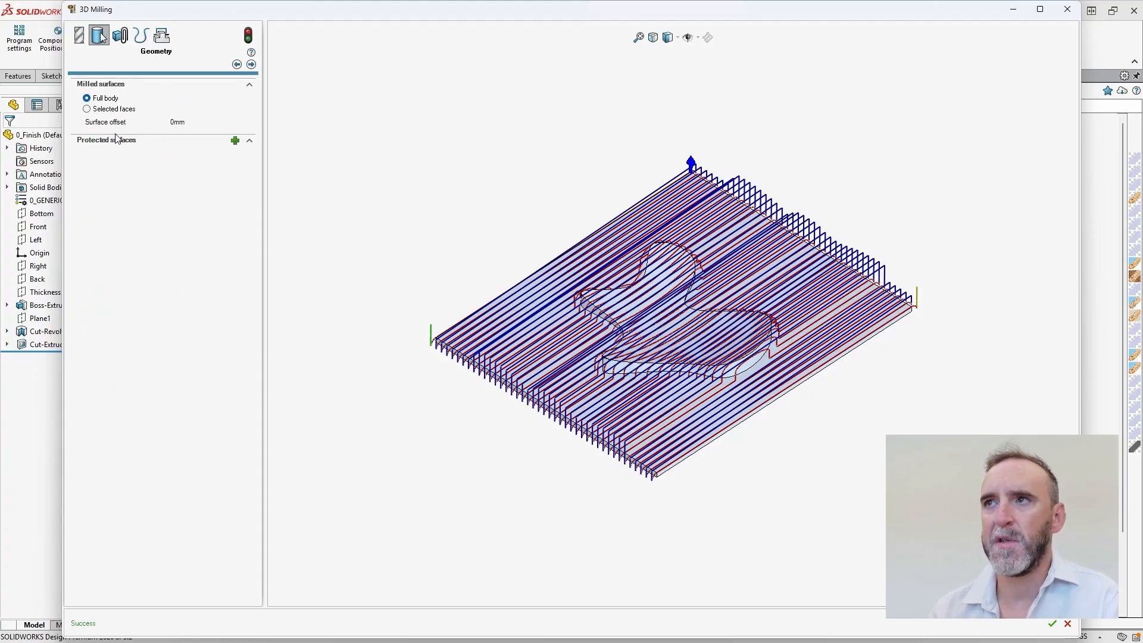
click(89, 109)
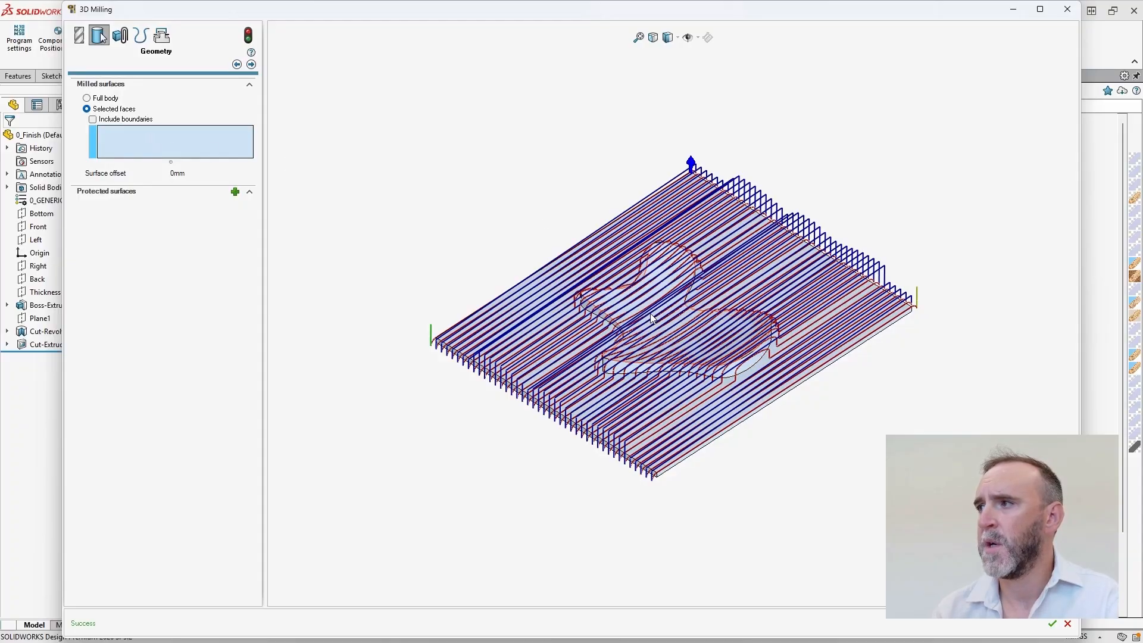
click(647, 294)
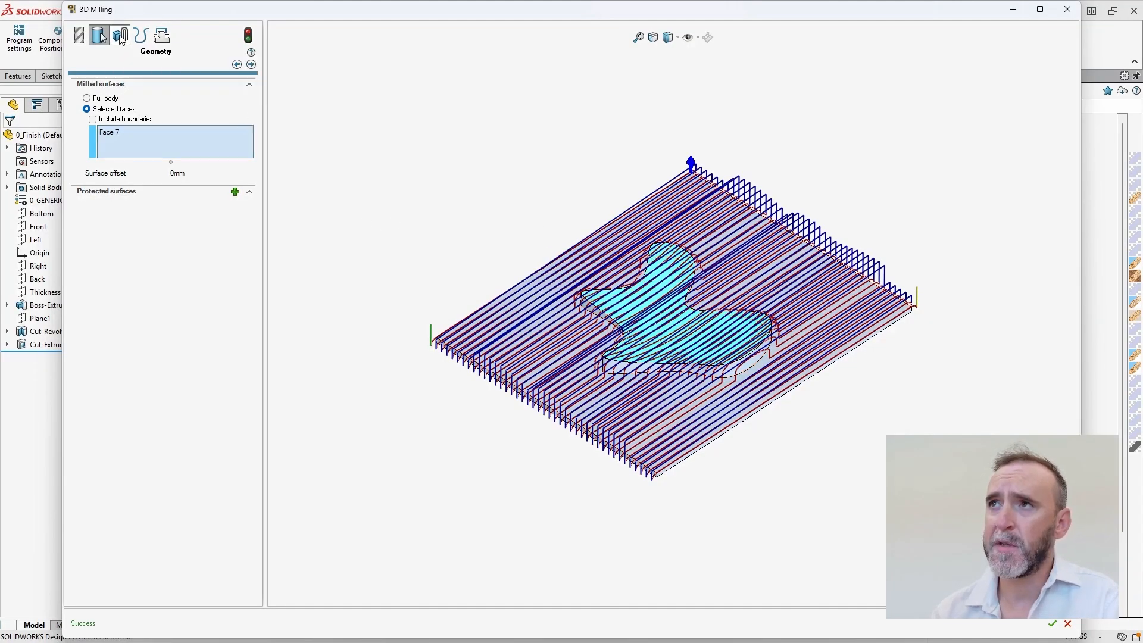
Step: Set the finishing operation's transitions to Ramp with a 2 mm offset and recalculate the toolpath on the selected face
click(121, 37)
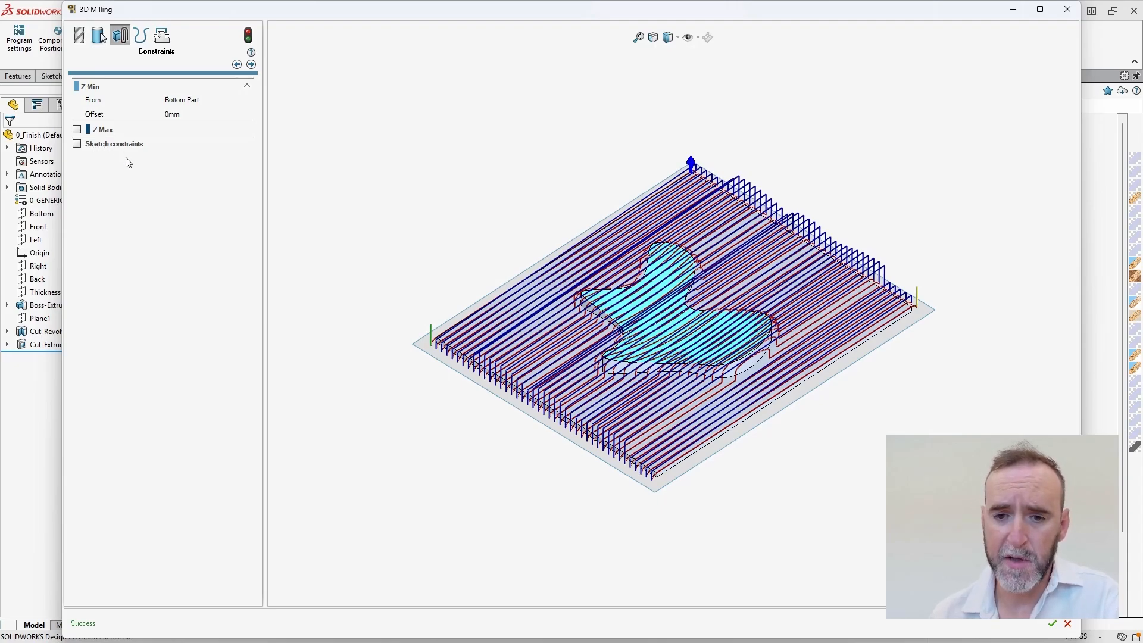
click(162, 37)
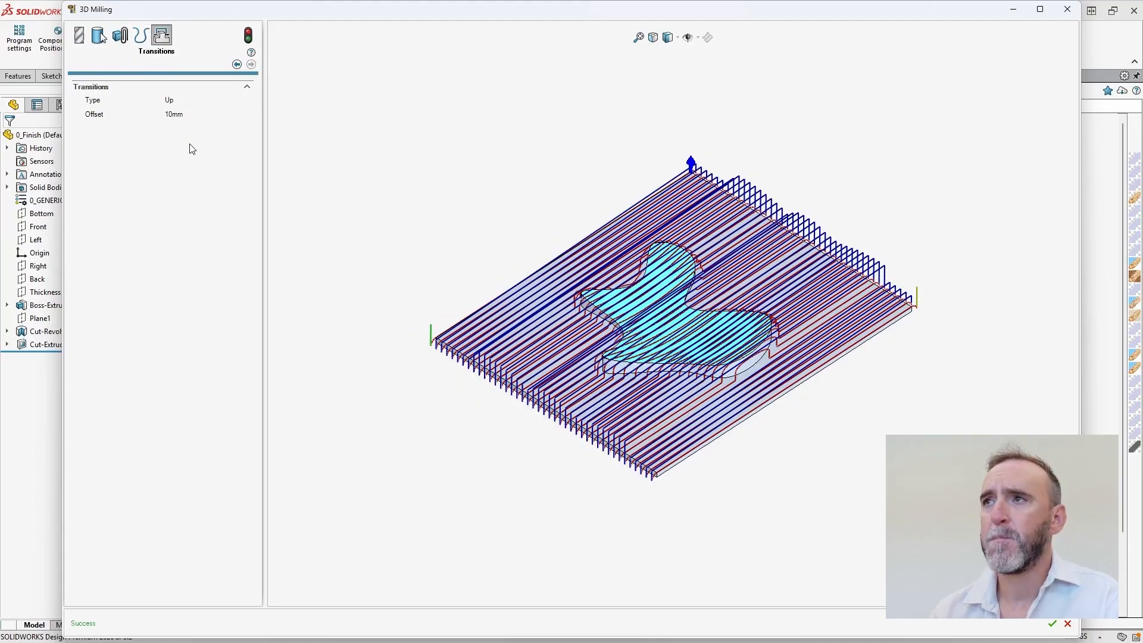
click(203, 101)
click(203, 102)
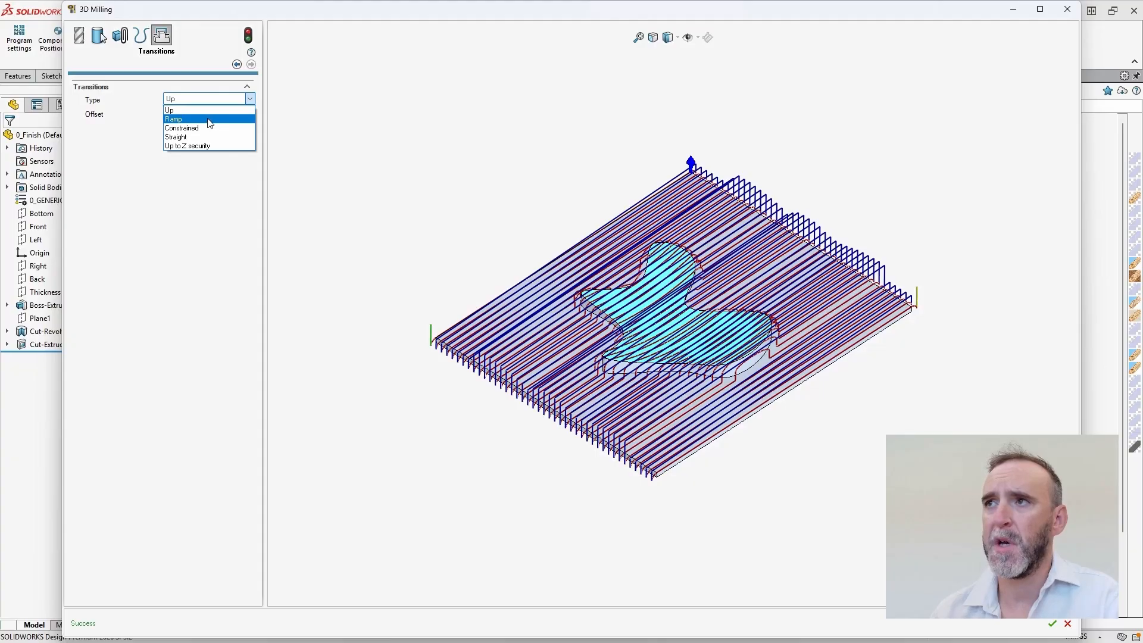
click(210, 119)
click(192, 115)
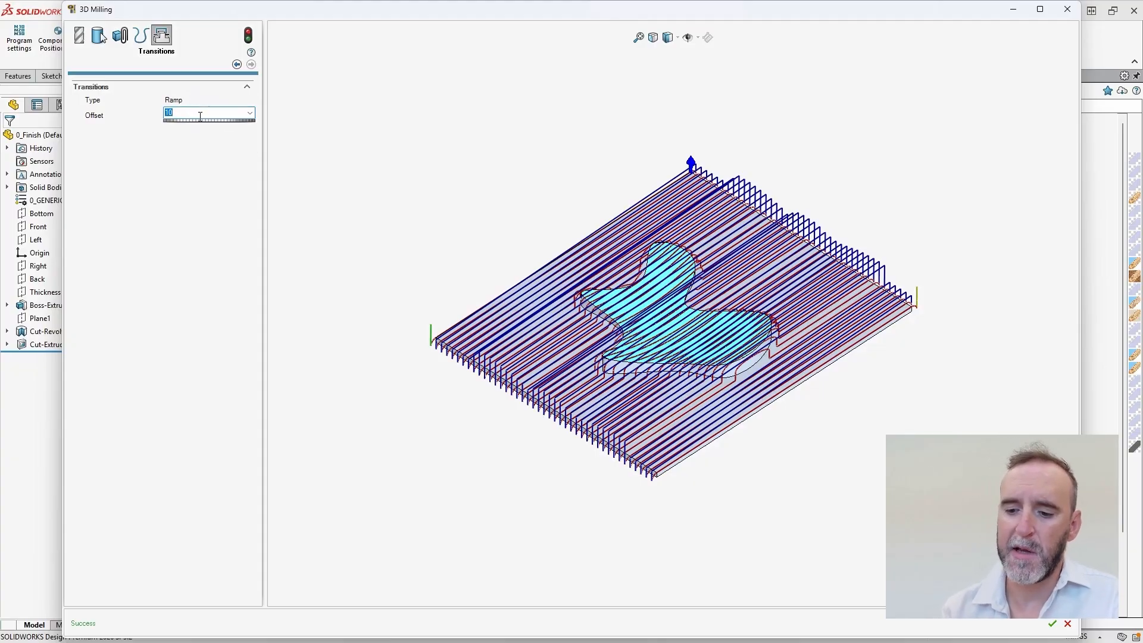
text(2)
key(Return)
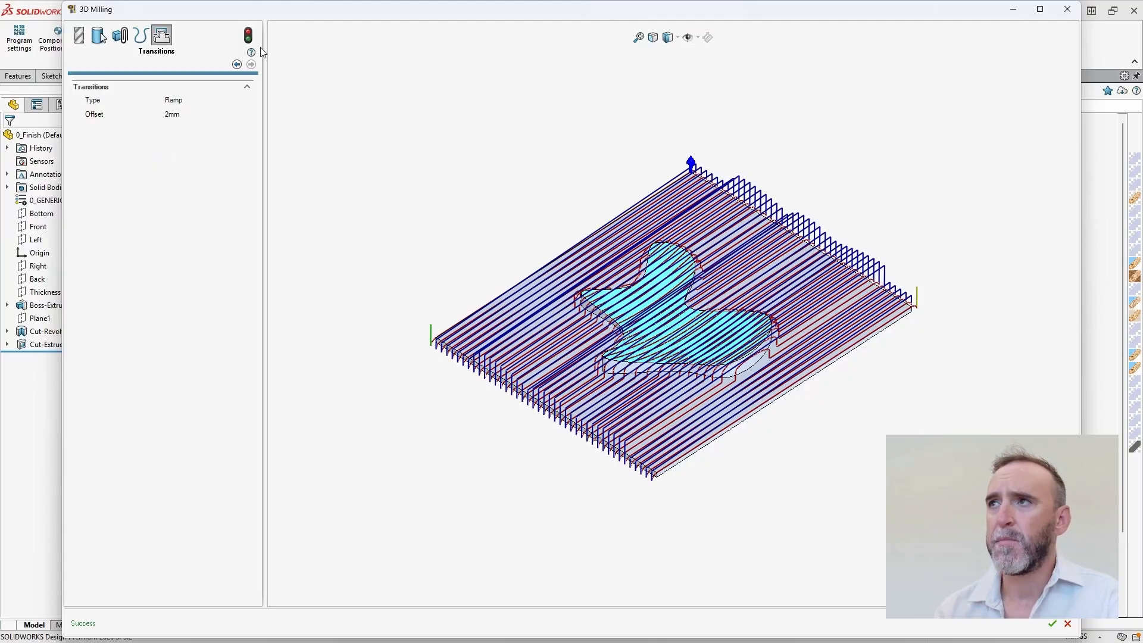
click(248, 36)
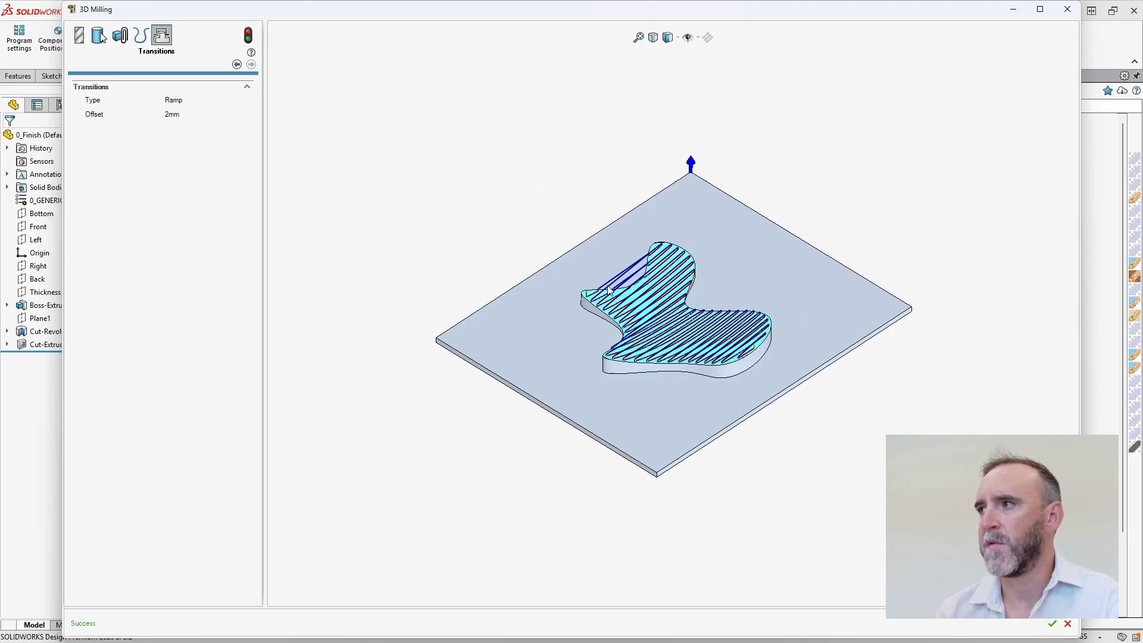
middle_drag(720, 332, 604, 367)
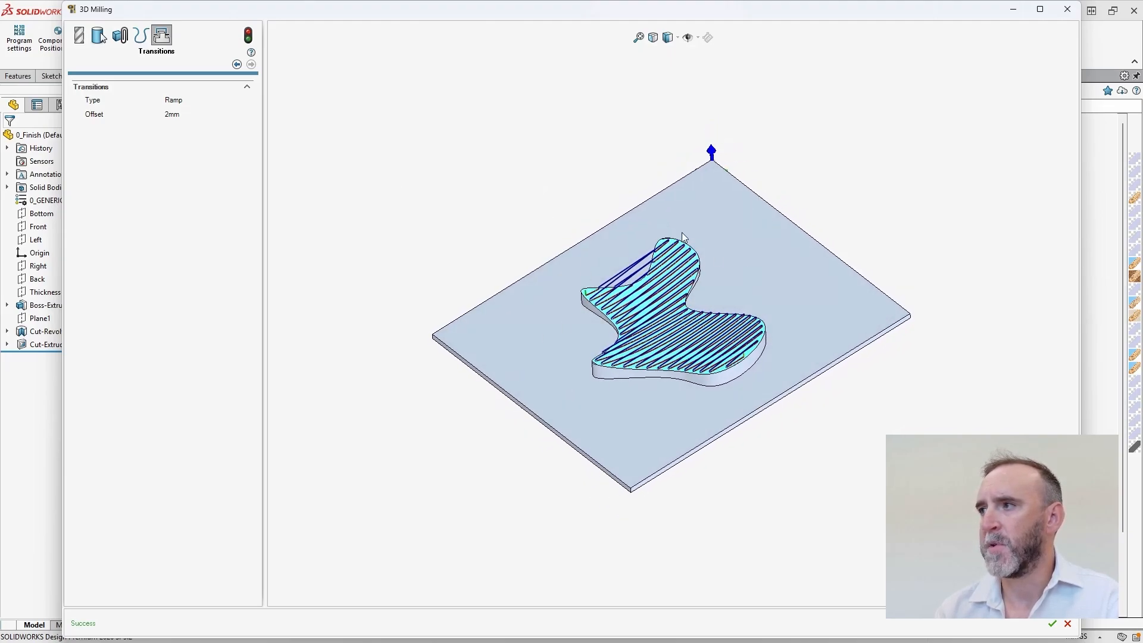
Step: Change the finishing type to Spiral, recalculate the toolpath and accept the finishing operation
click(141, 37)
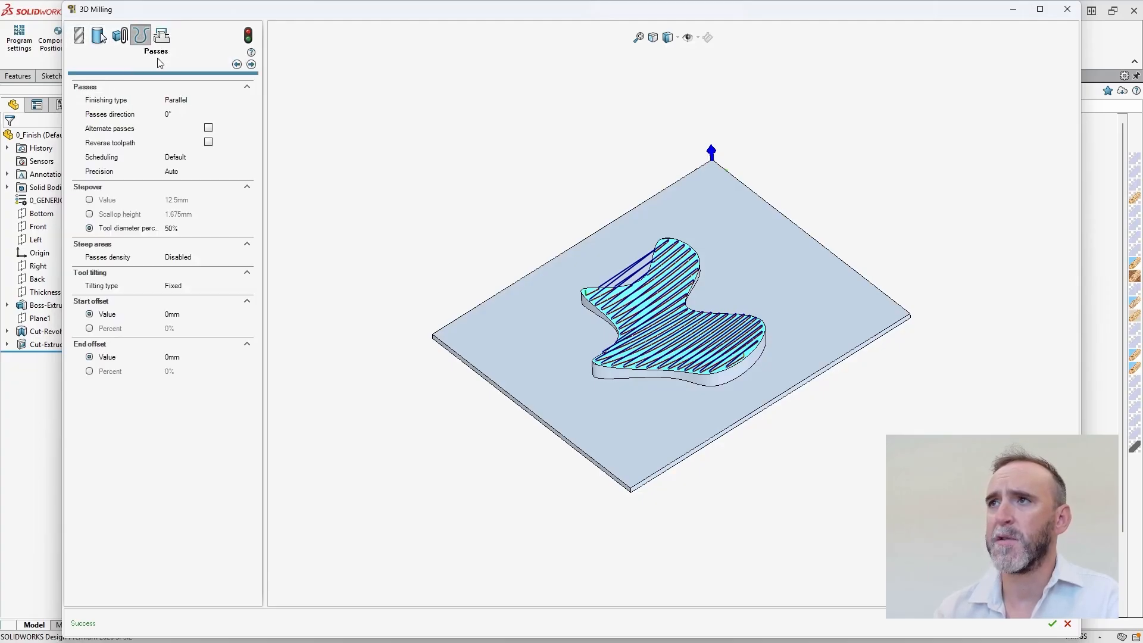
click(222, 98)
click(222, 98)
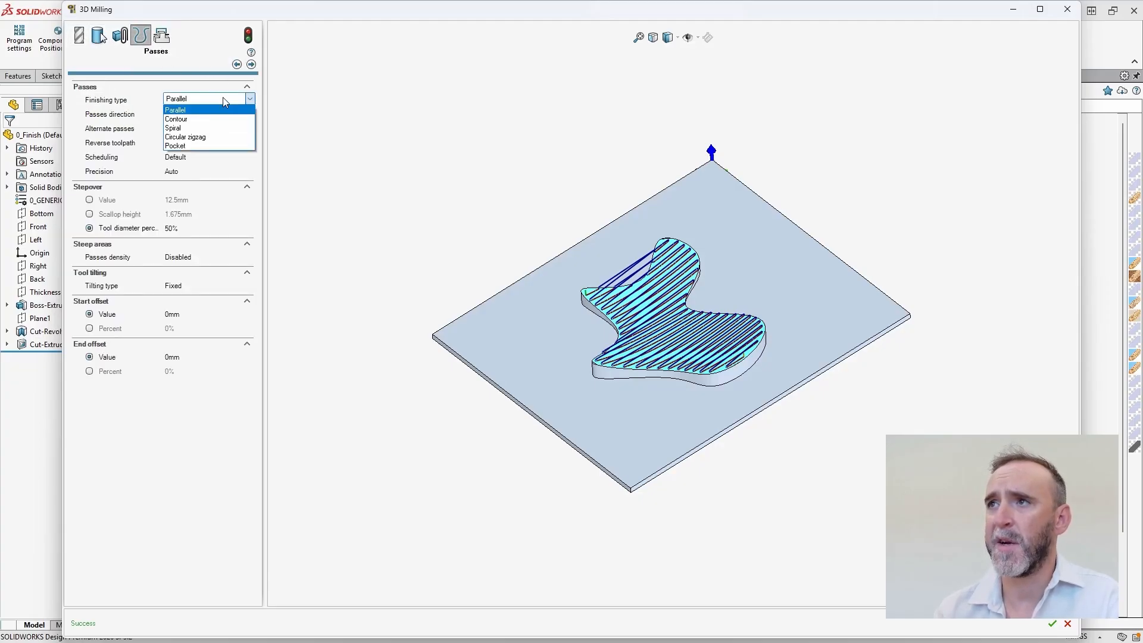
click(195, 128)
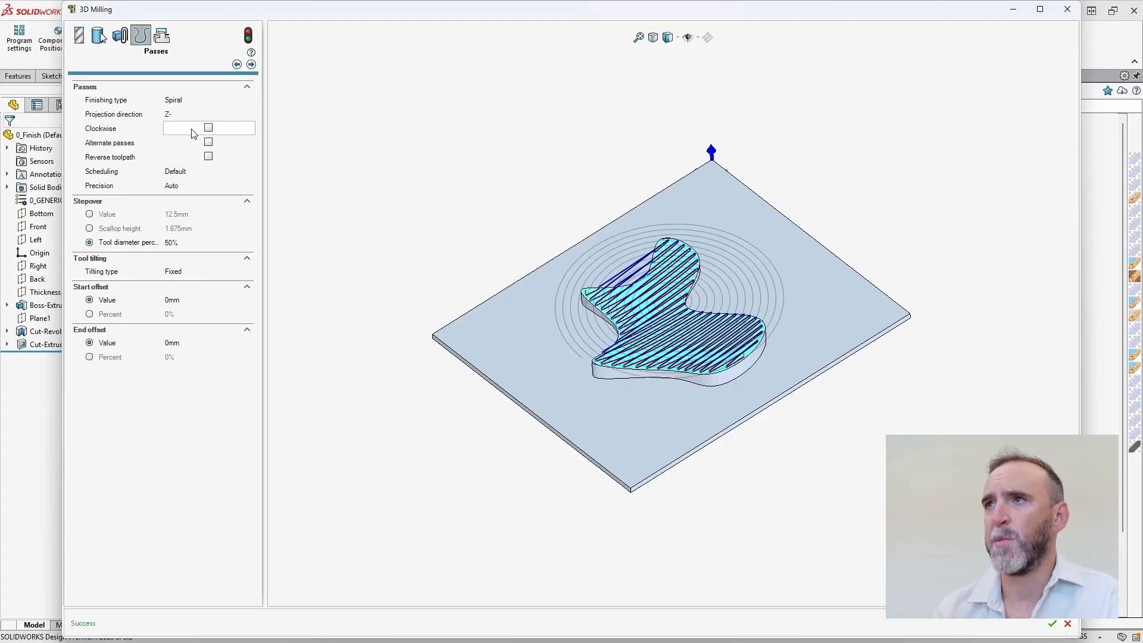
click(249, 37)
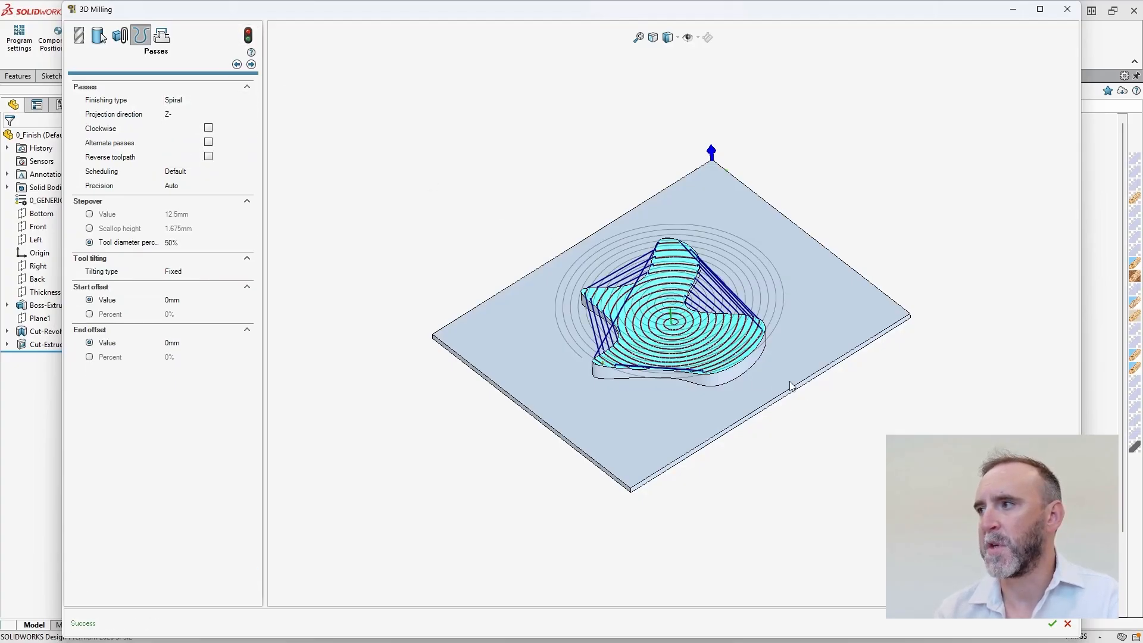
middle_drag(649, 386, 620, 416)
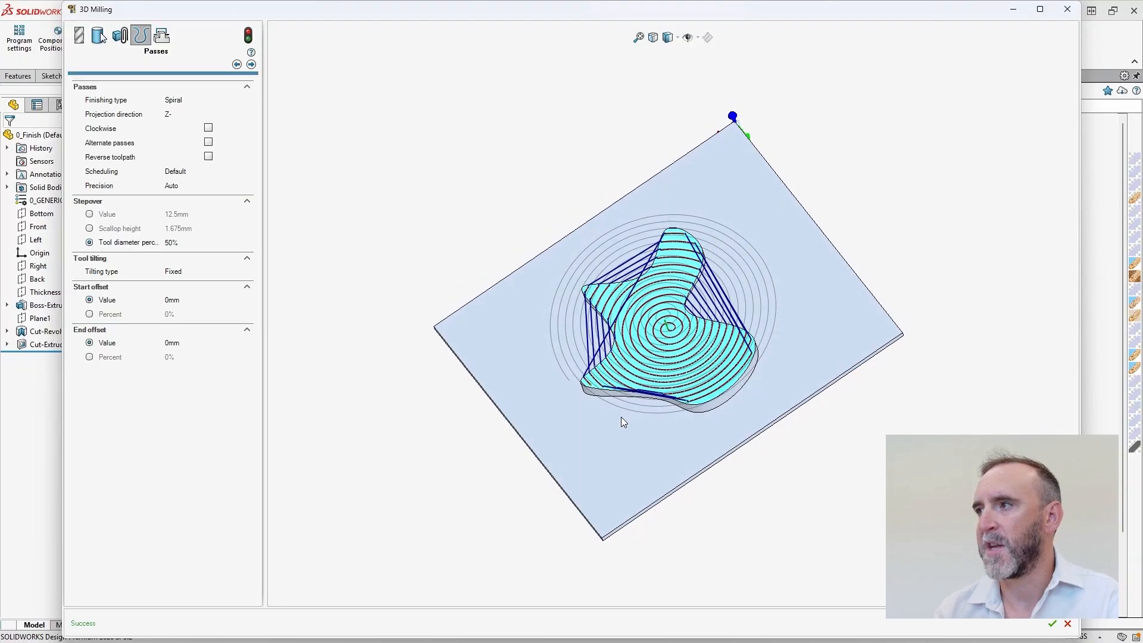
middle_drag(666, 457, 659, 430)
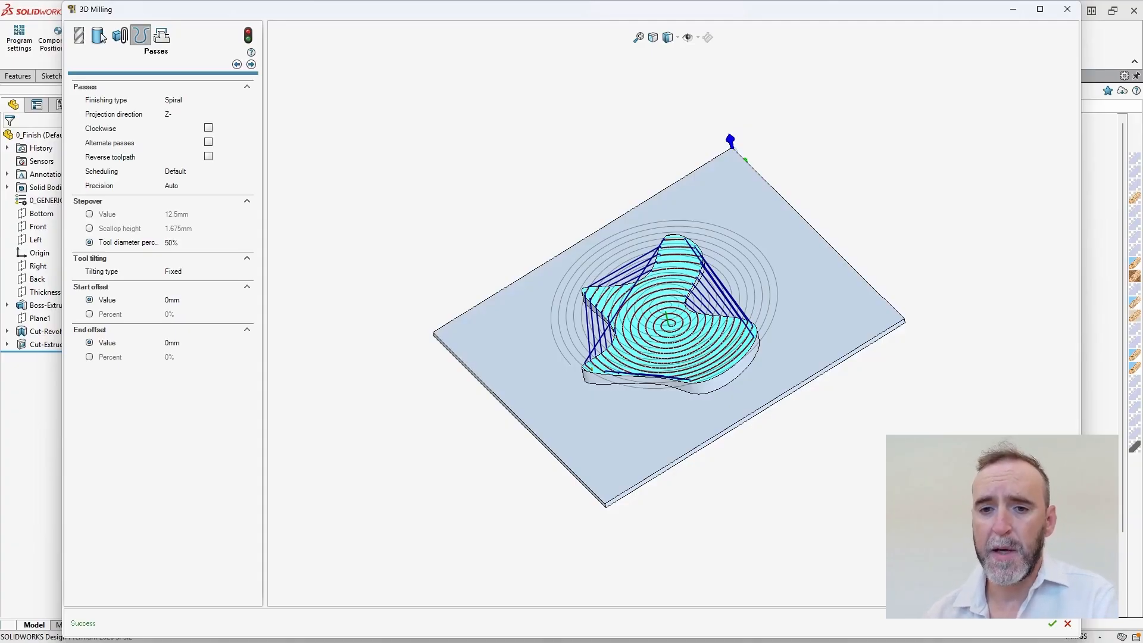
click(1053, 623)
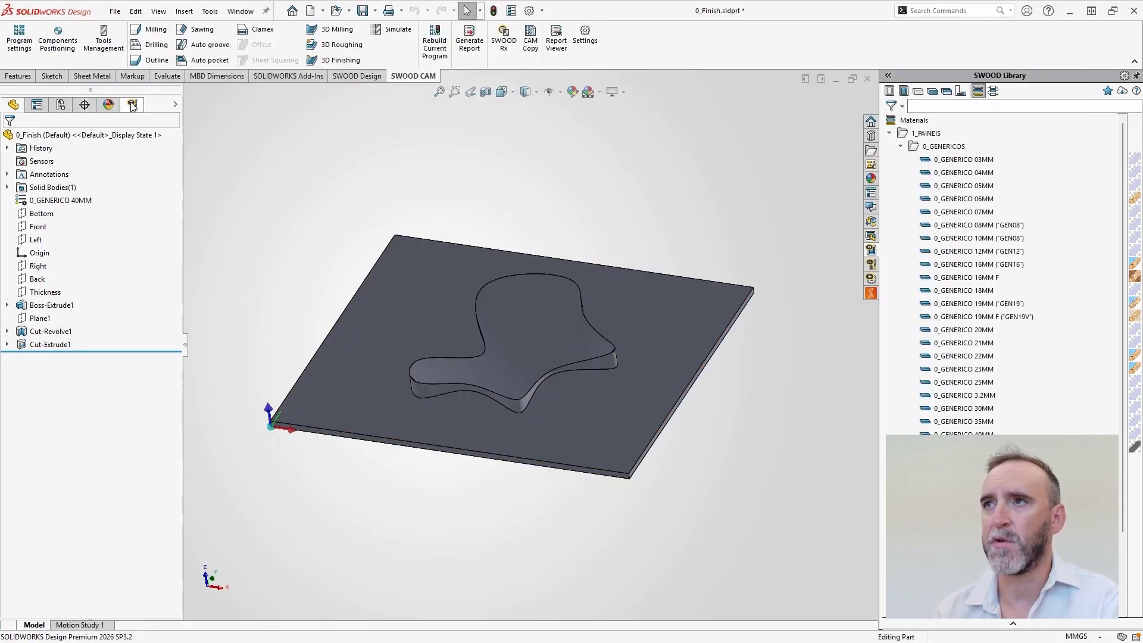
Step: Simulate the spiral finishing operation with the Spherical Cutter Ø25 and stop the playback
click(132, 105)
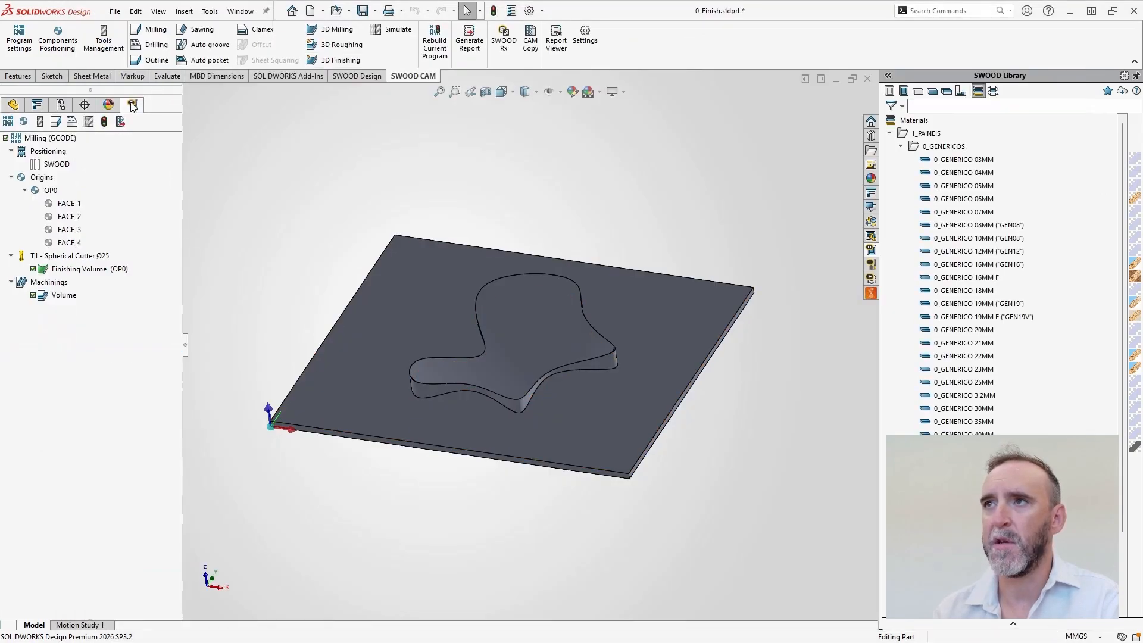
click(80, 271)
right_click(77, 269)
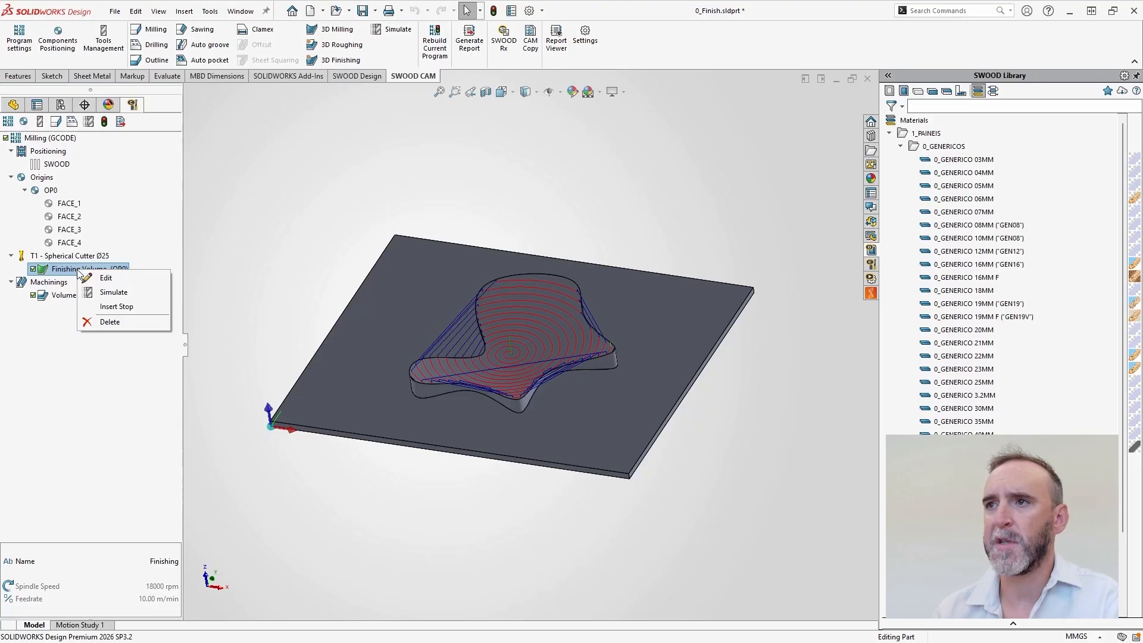
click(131, 293)
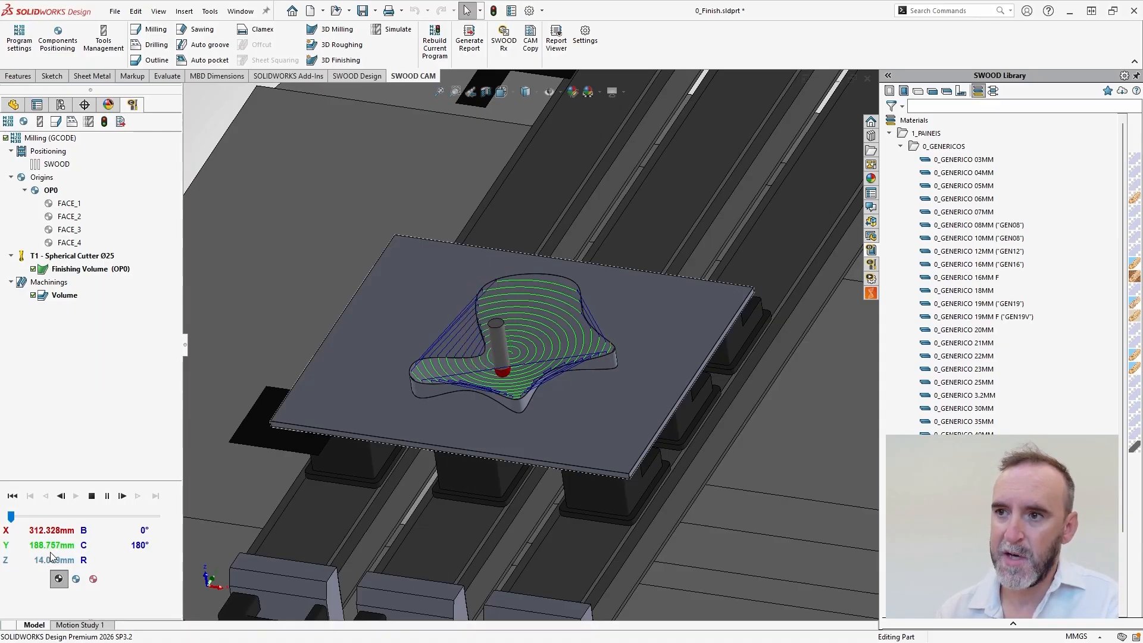
click(93, 499)
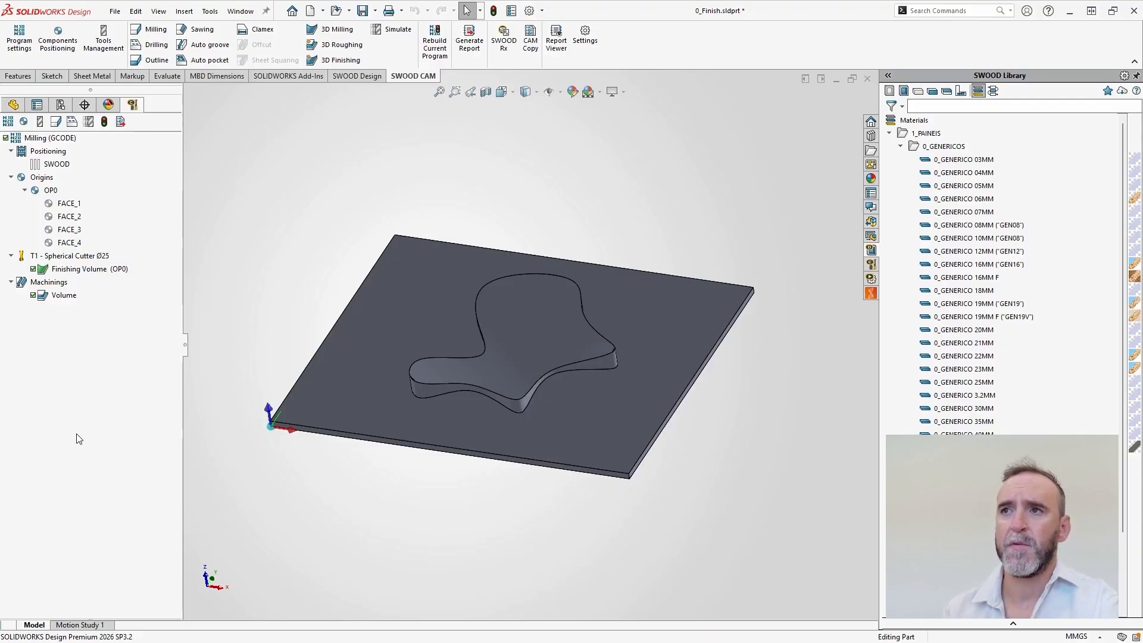
Step: Edit the finishing operation to use Variable (5 axis) tool tilting, recalculate the toolpath and accept it
right_click(91, 274)
click(107, 280)
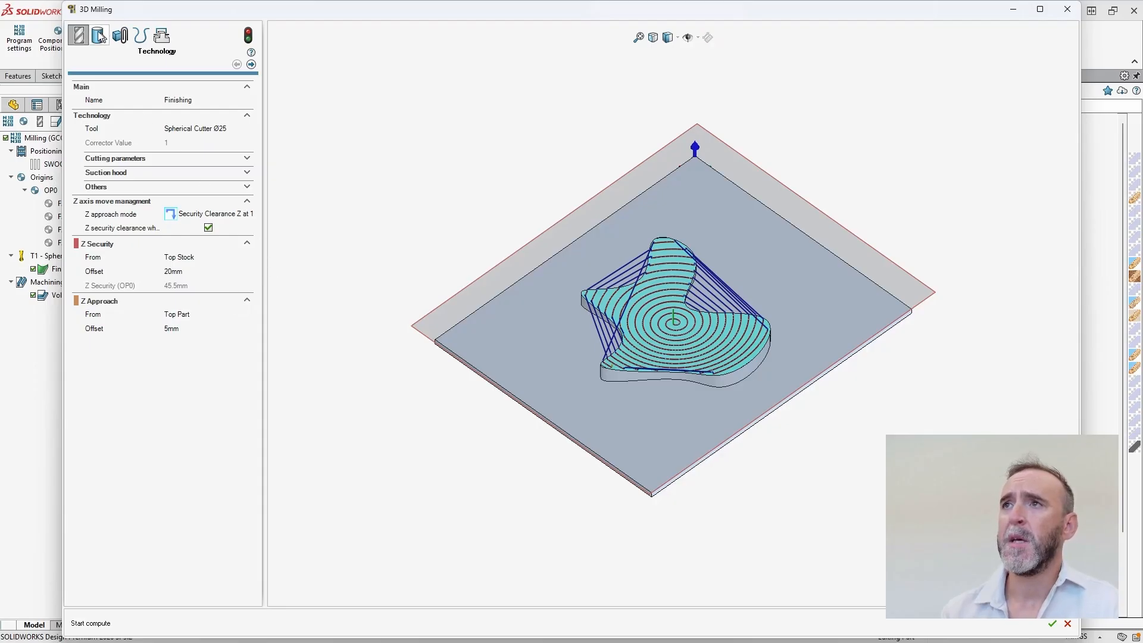
click(140, 36)
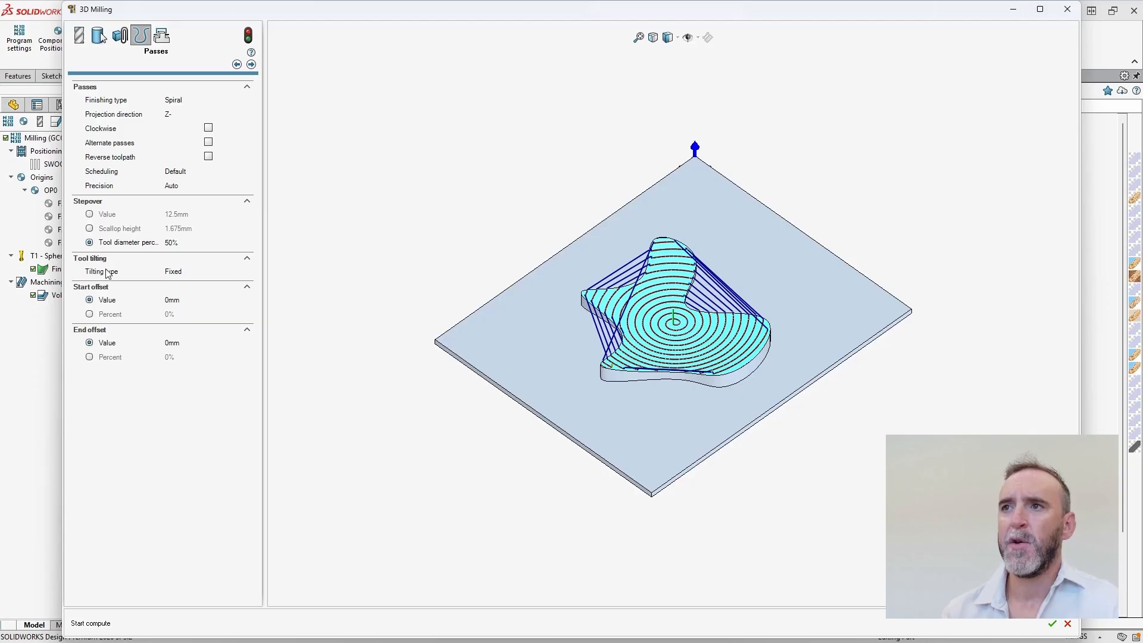
click(203, 272)
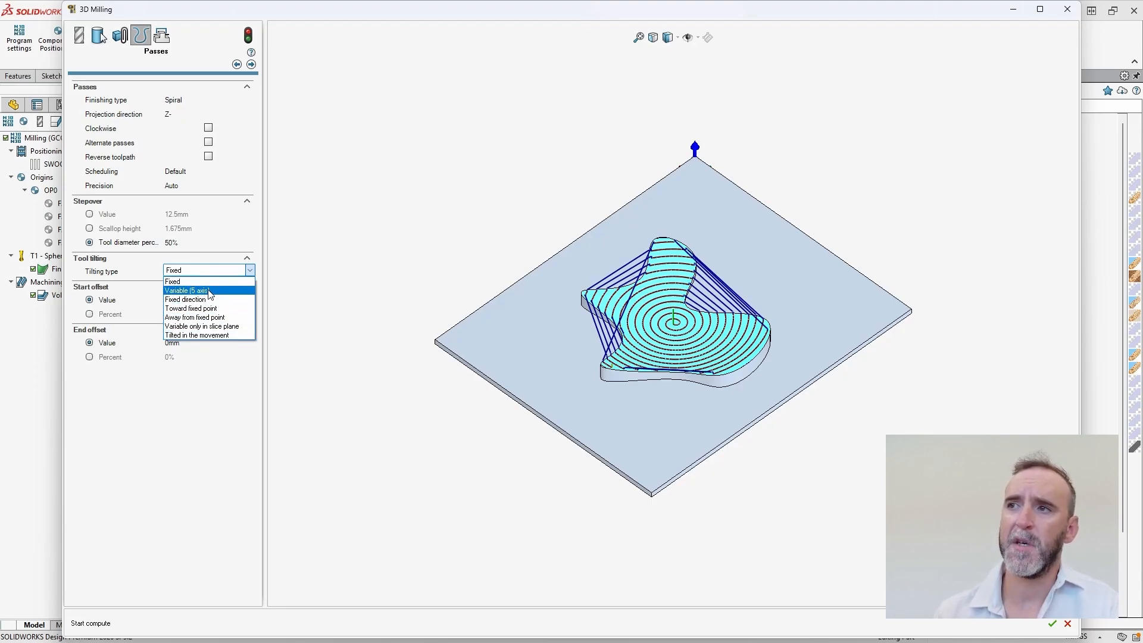
click(209, 291)
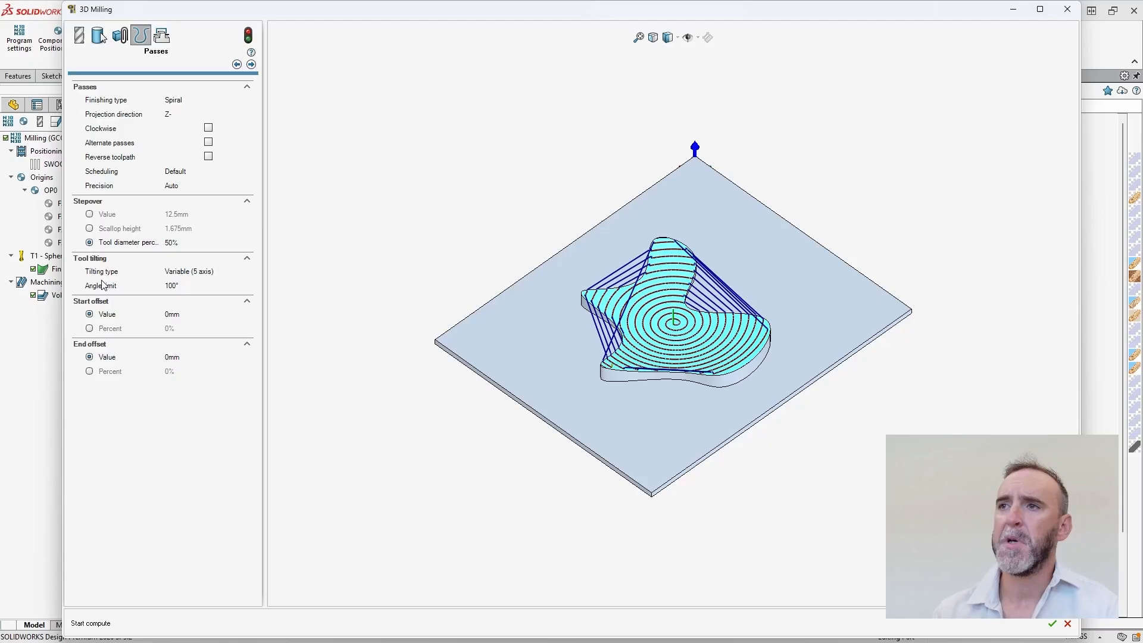
mouse_move(100, 291)
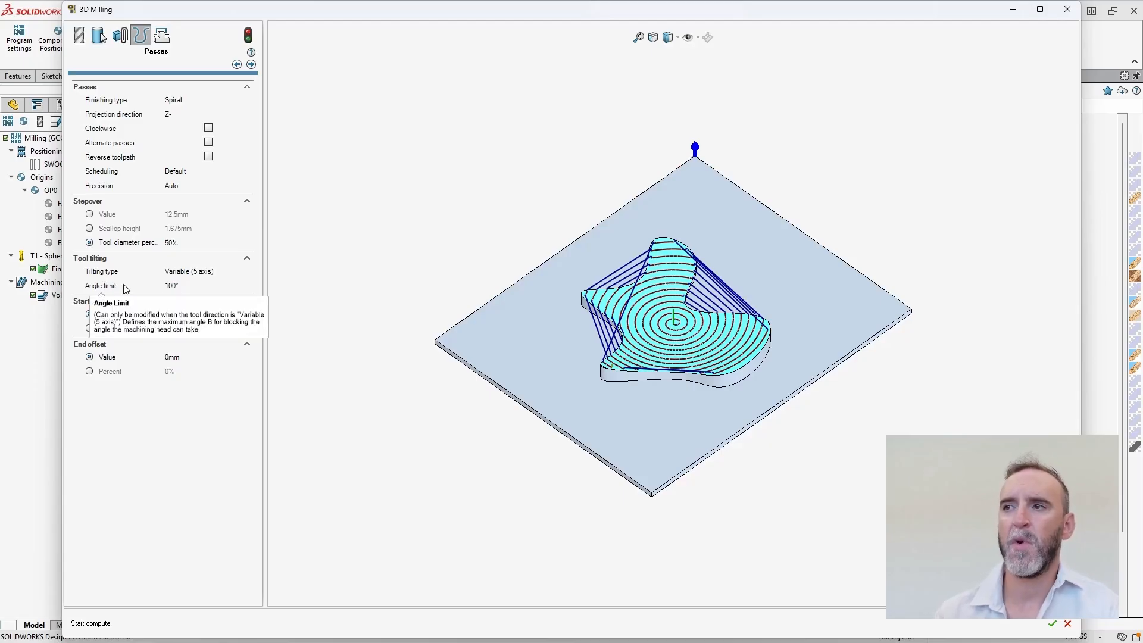
click(184, 291)
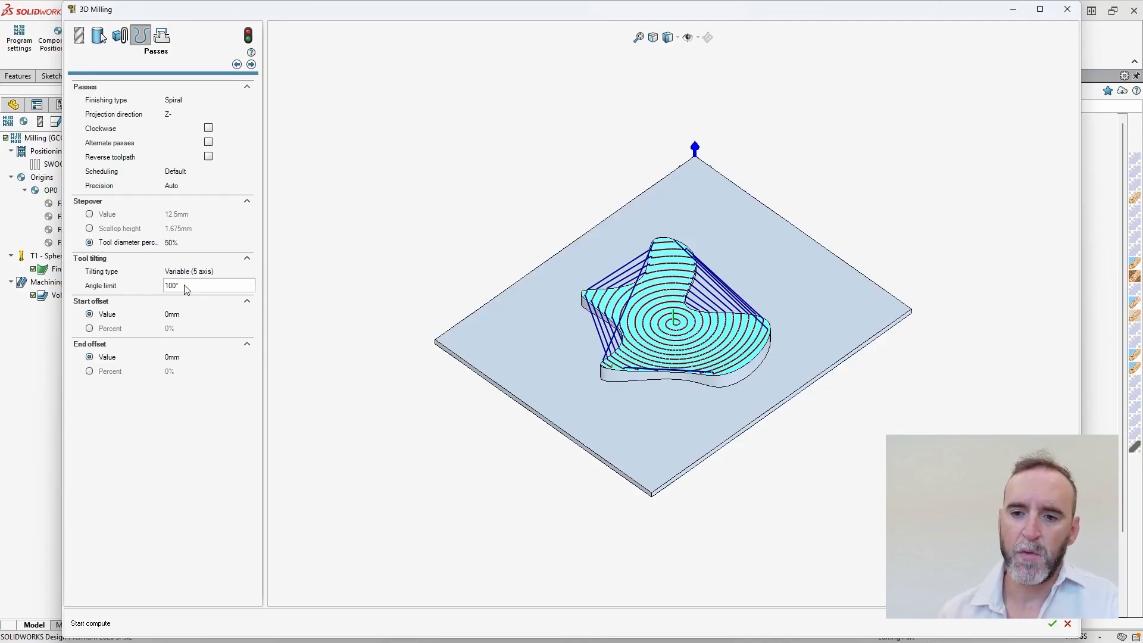
click(248, 36)
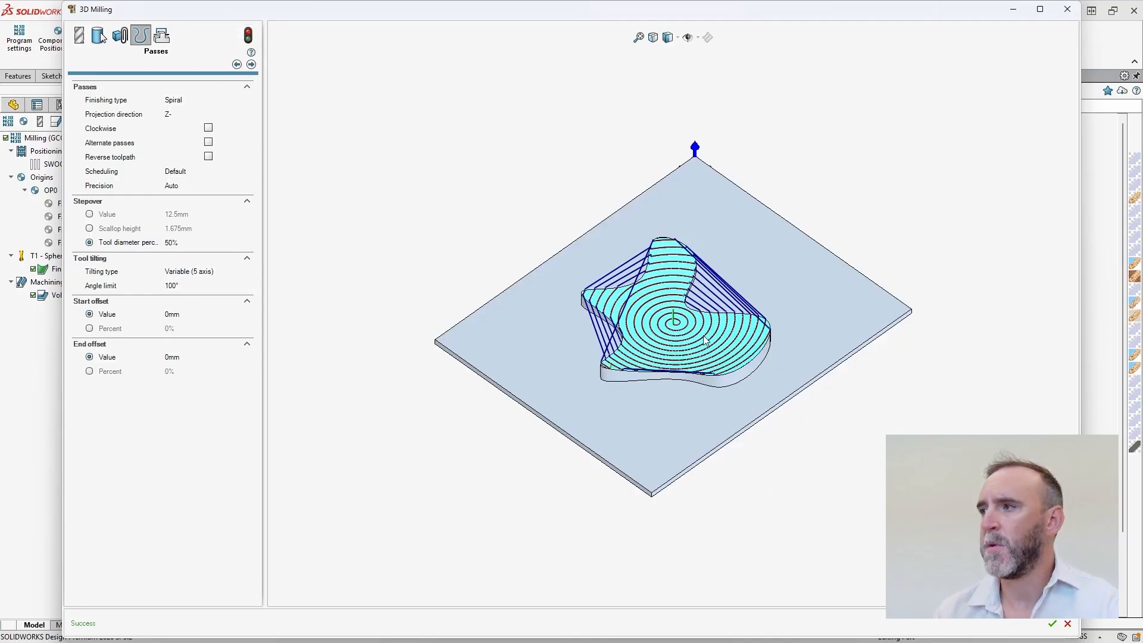
click(1053, 624)
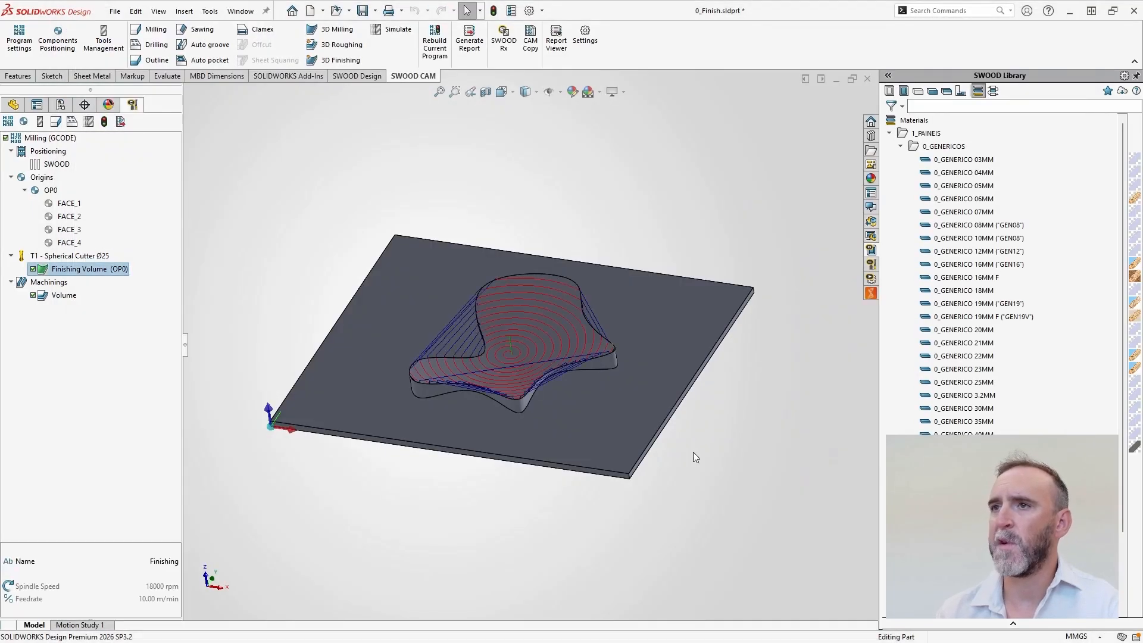
Step: Simulate the 5-axis finishing operation, pausing and resuming to check the tool tilt, and end the simulation
right_click(89, 271)
click(130, 292)
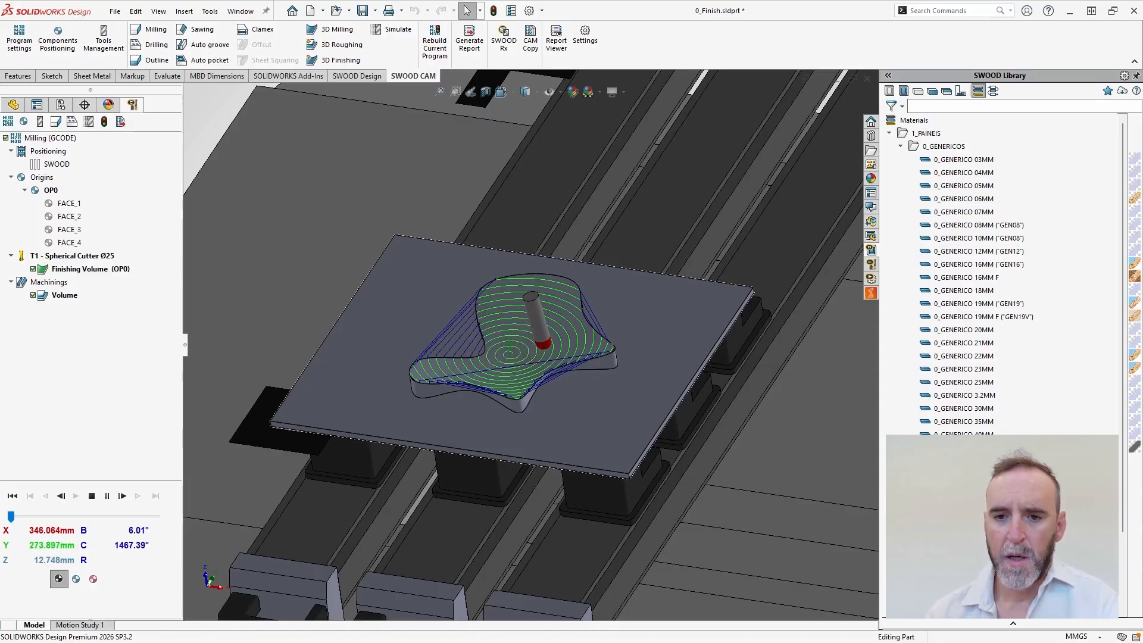
key(space)
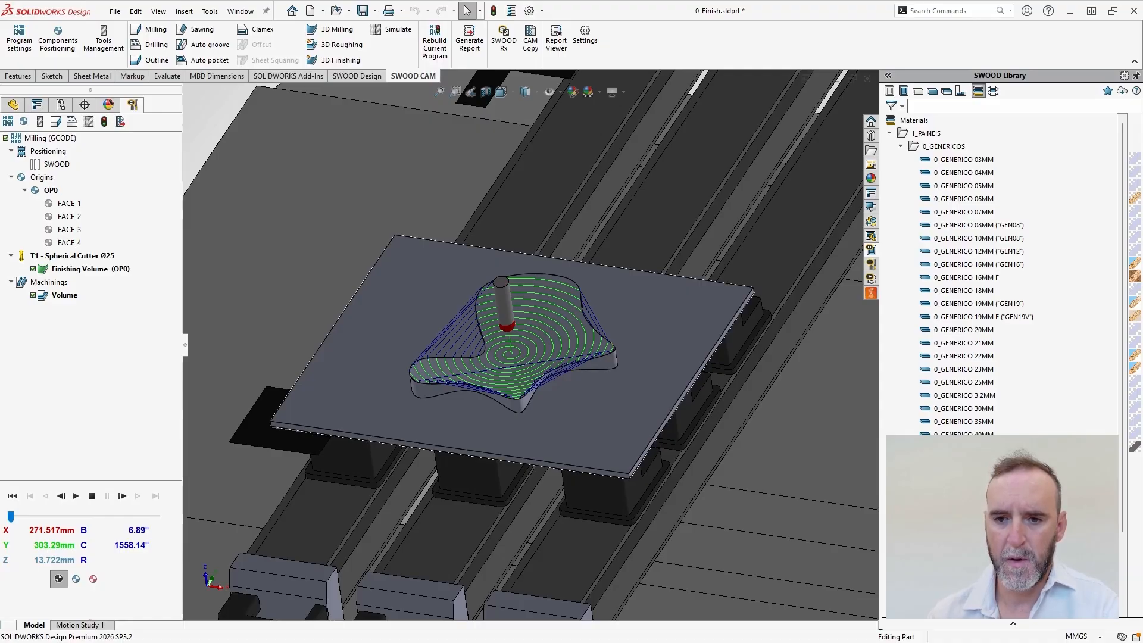
click(78, 497)
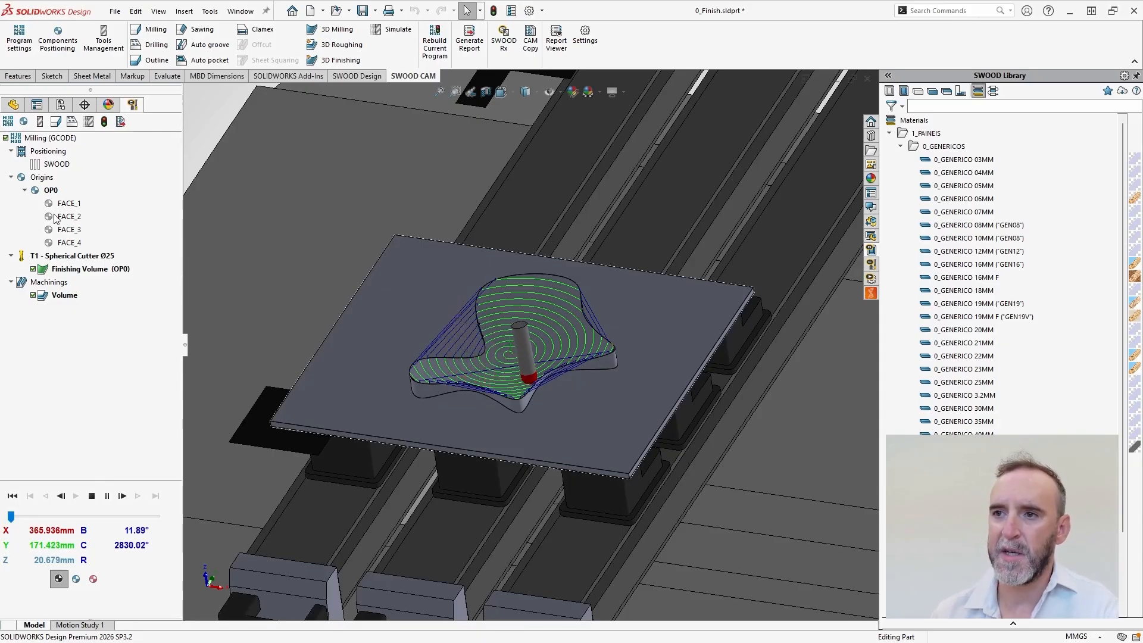
click(92, 499)
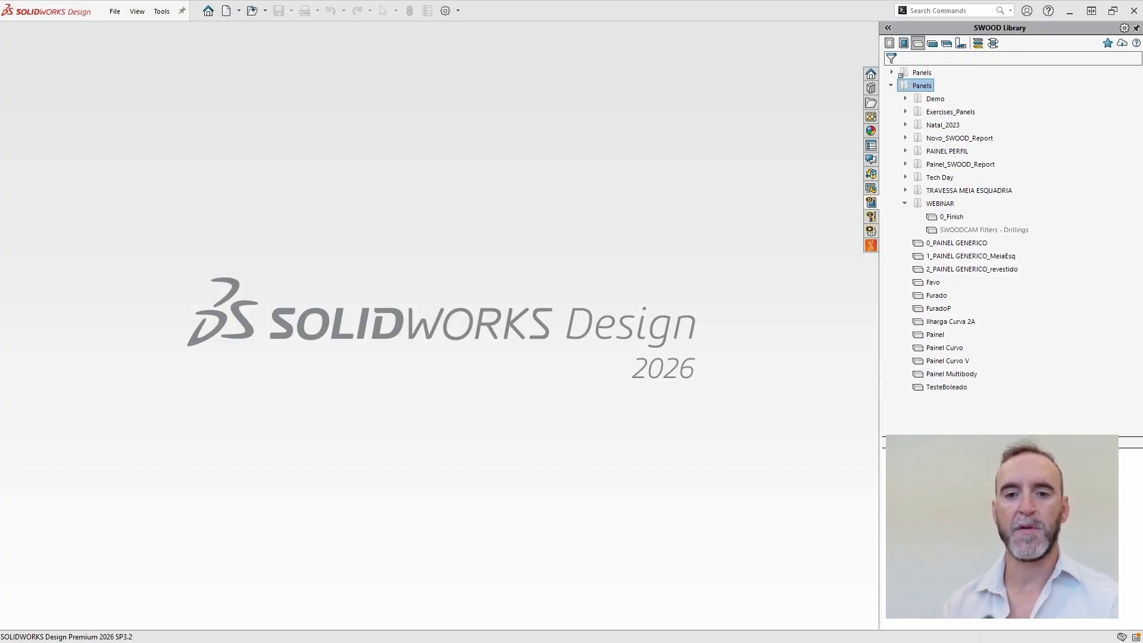
Step: Open the SWOODCAM Filters - Drillings panel from the WEBINAR folder of the SWOOD Library
click(967, 231)
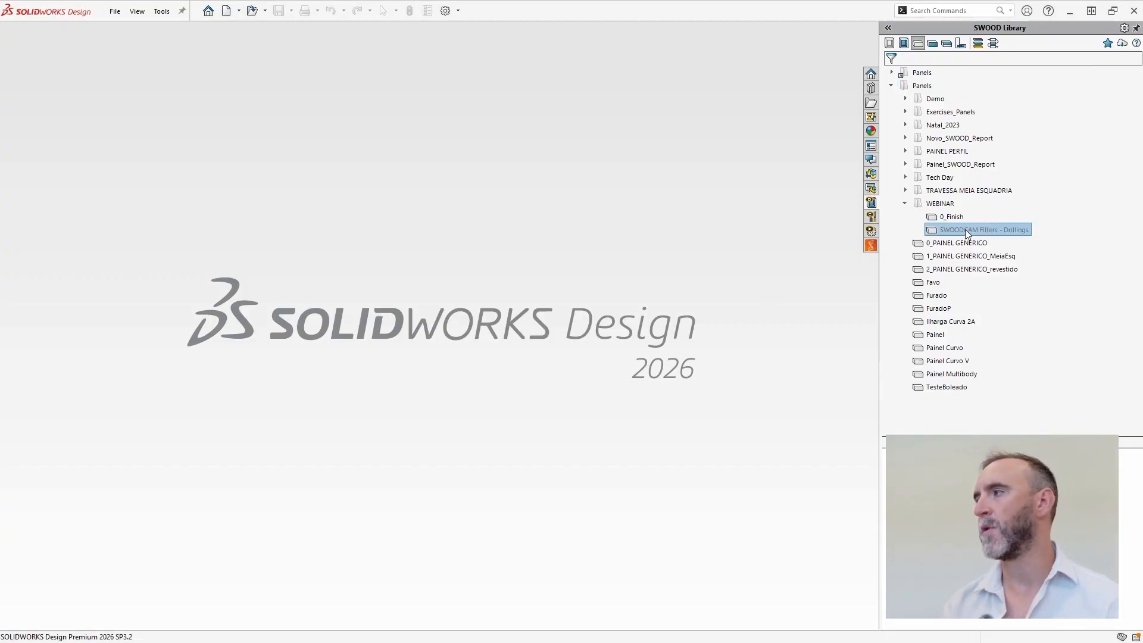
right_click(966, 231)
click(992, 238)
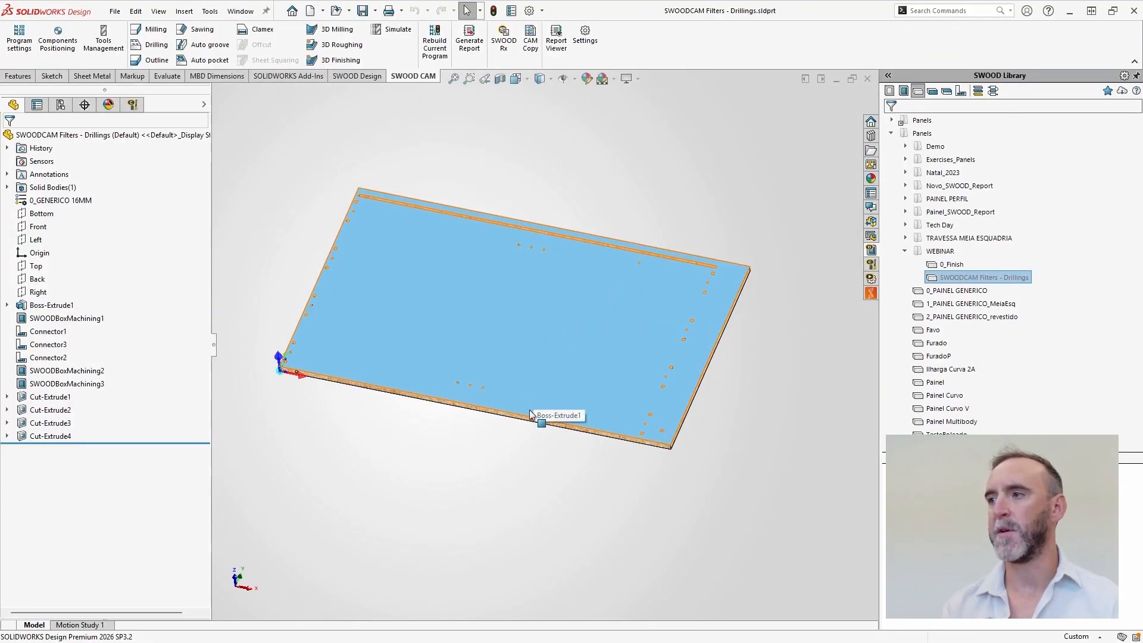
middle_drag(523, 496, 535, 537)
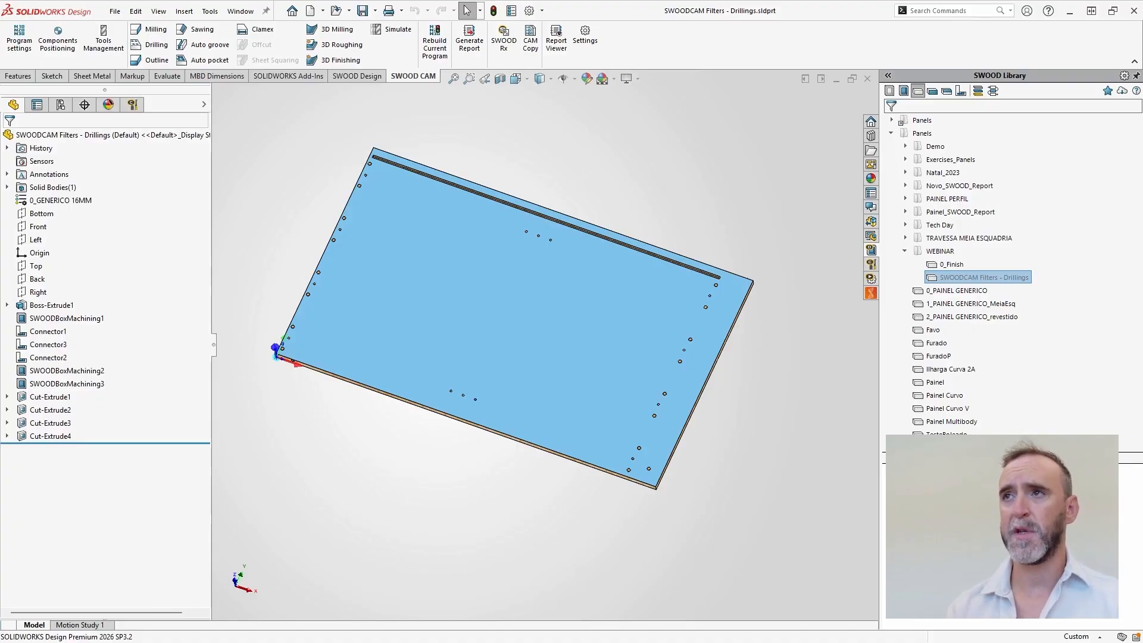
Step: Open the automation parameters of the Auto drillings bottom only machining and select its BP_GENERIC_BOT_TWIST_ONLY operation
click(132, 104)
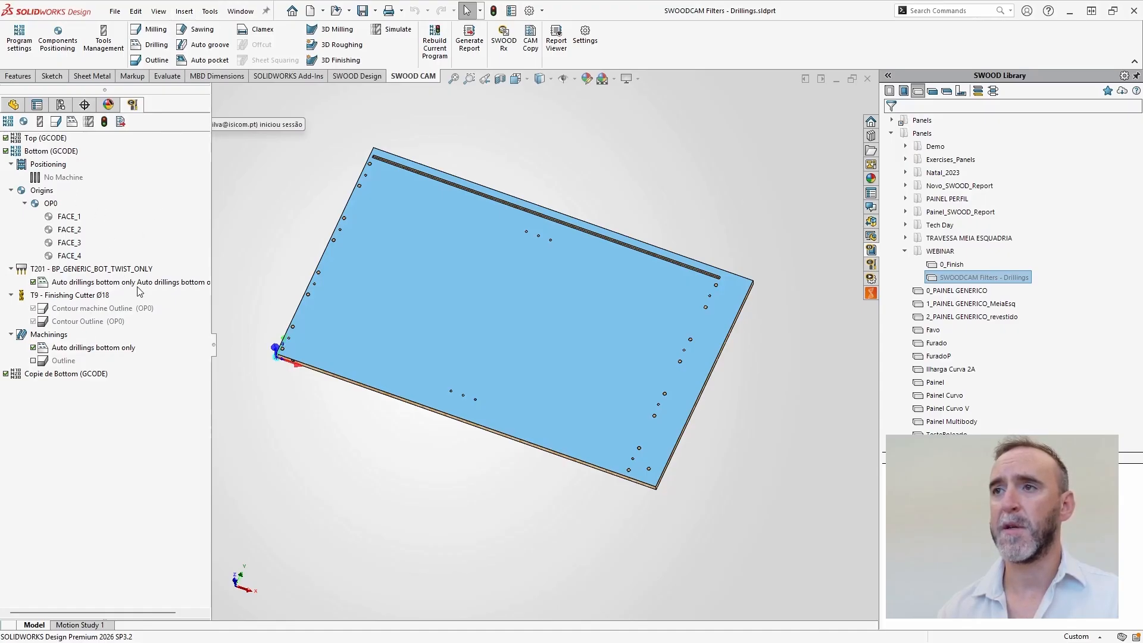
right_click(90, 347)
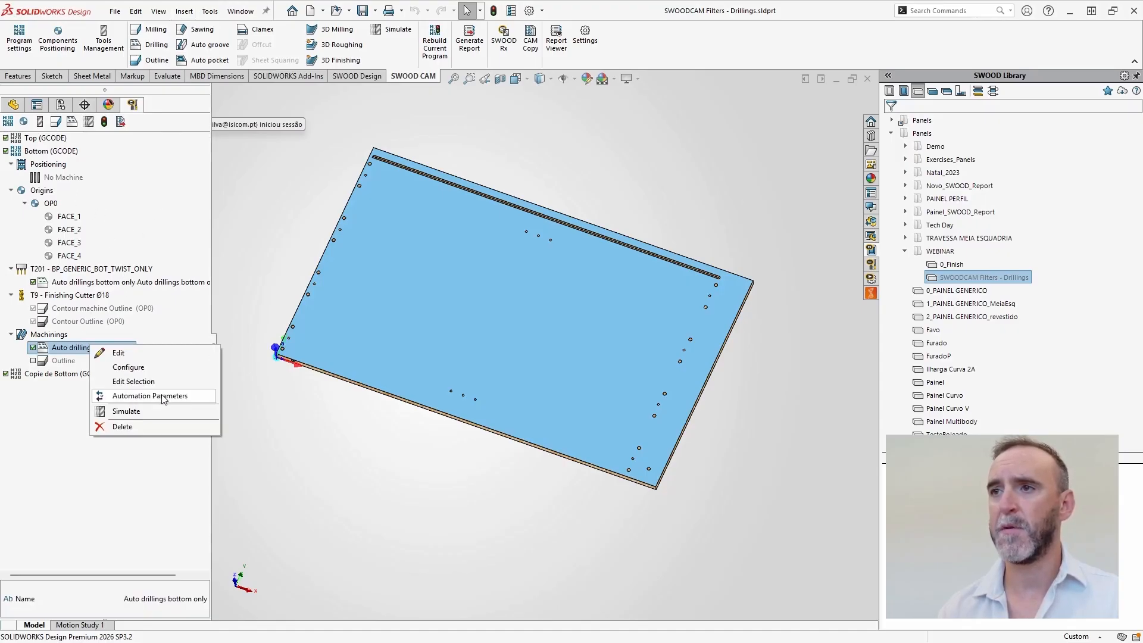
click(155, 397)
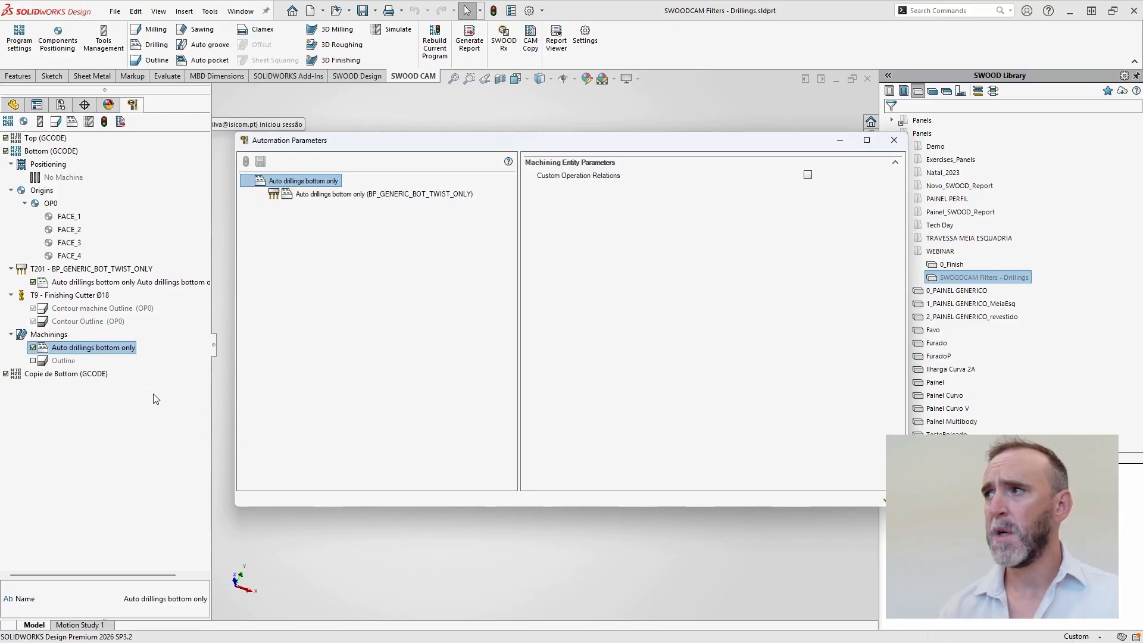
click(357, 194)
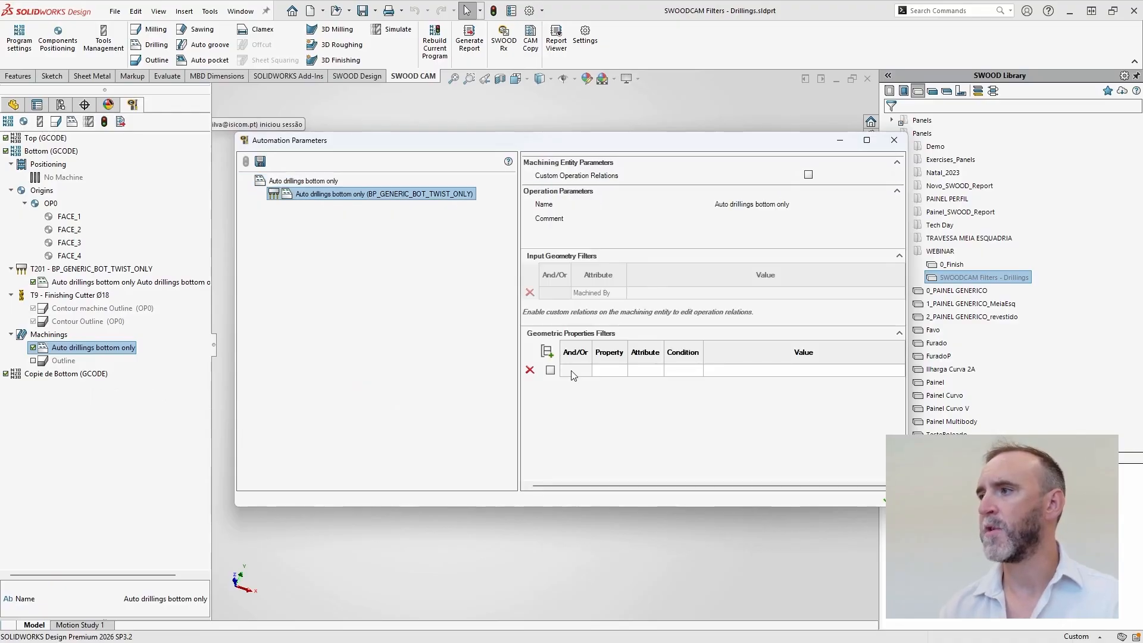
Step: Add a geometric properties filter with Drilling Attributes, Through Hole = True to the operation and accept the parameters
click(610, 374)
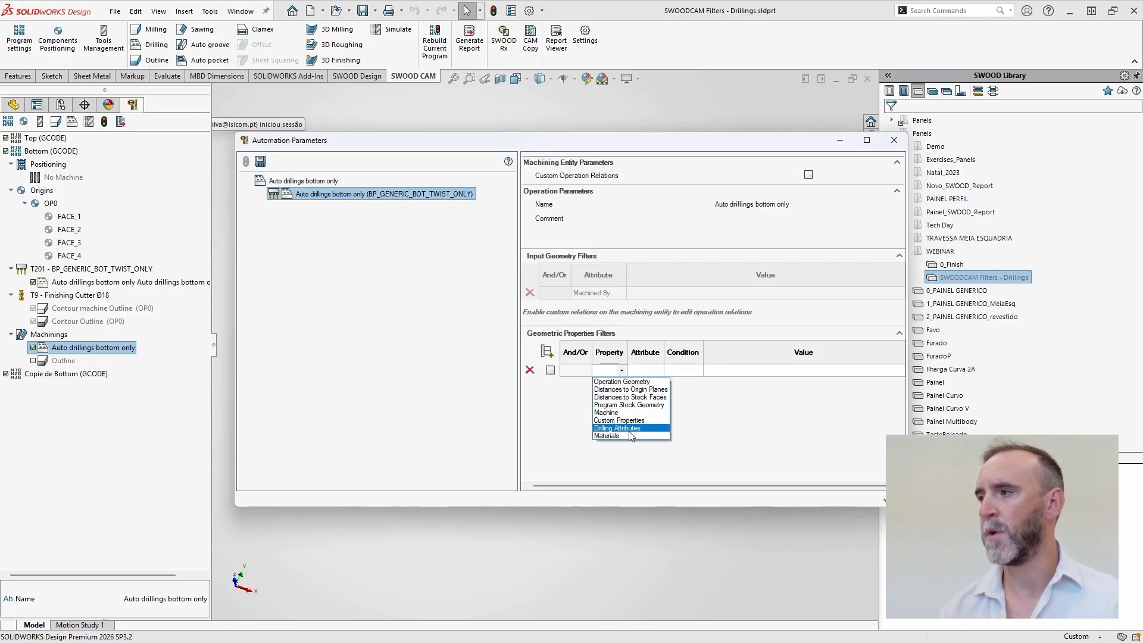
click(623, 428)
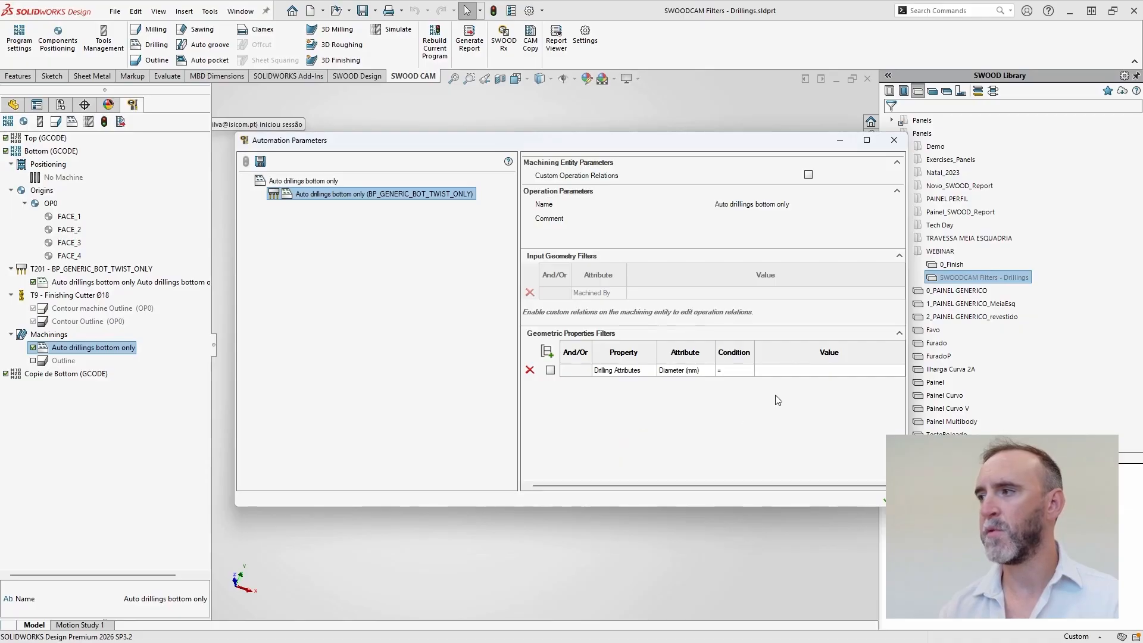
click(690, 373)
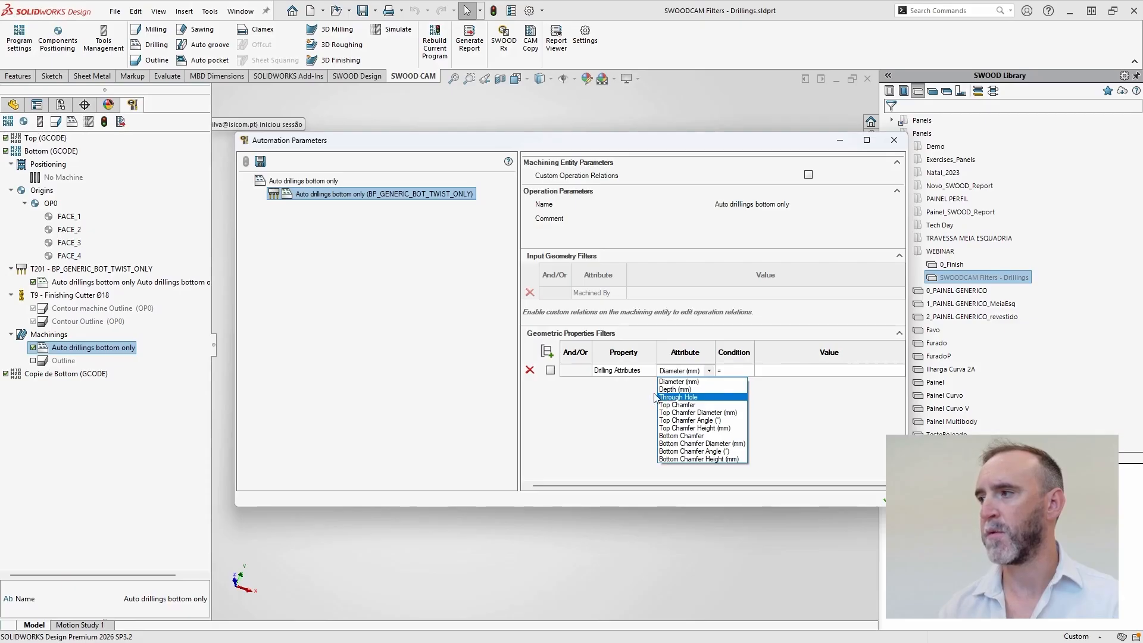
click(692, 397)
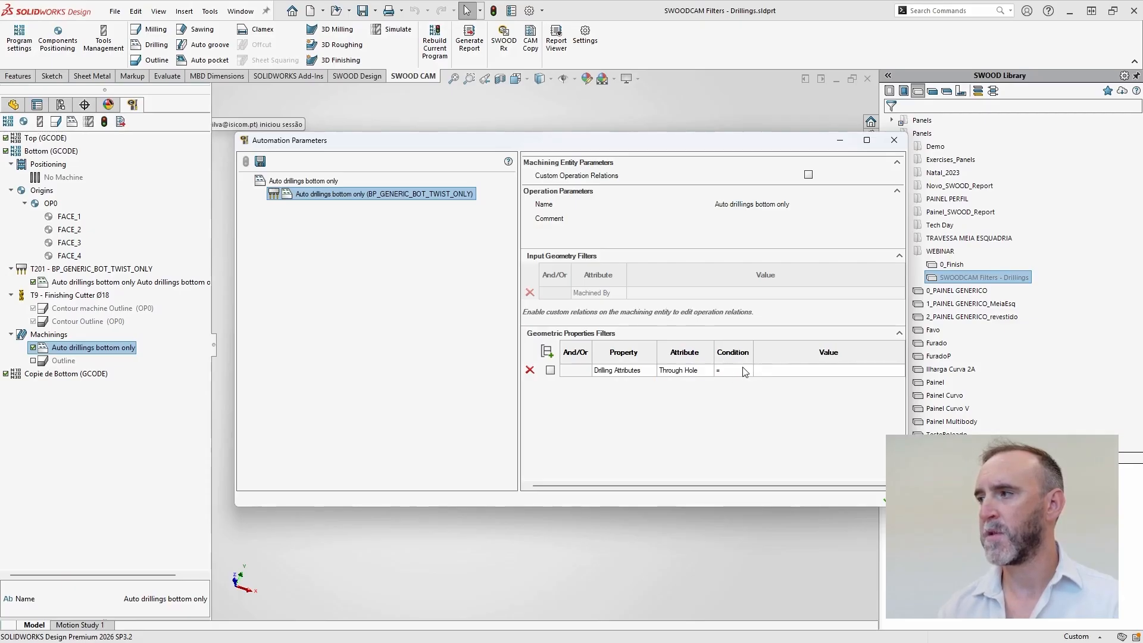
click(744, 371)
click(725, 390)
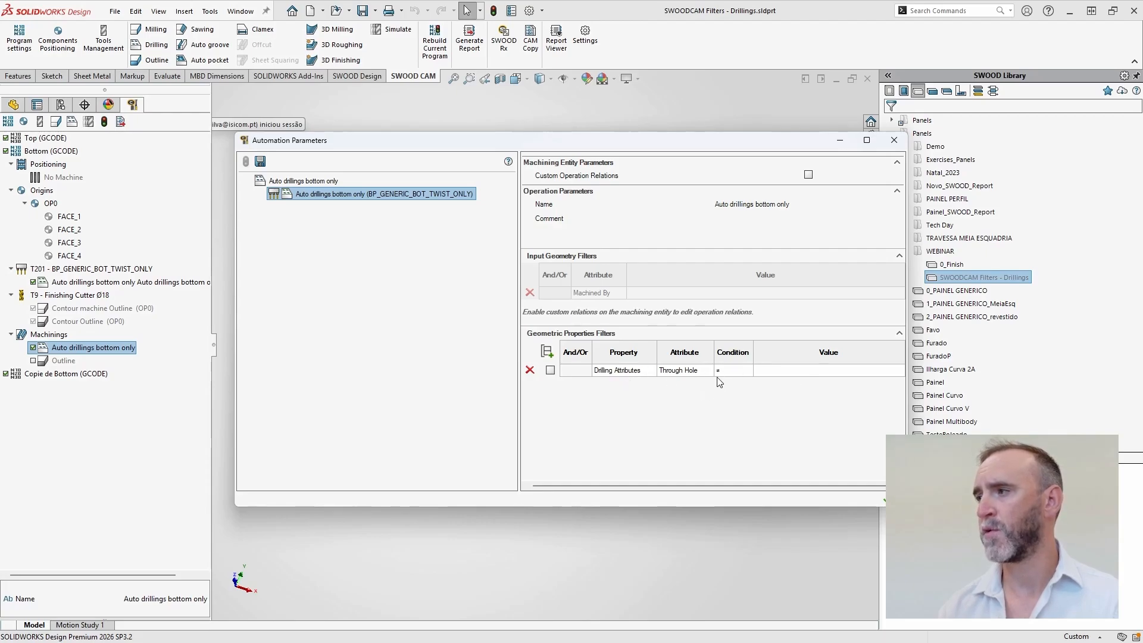
click(785, 372)
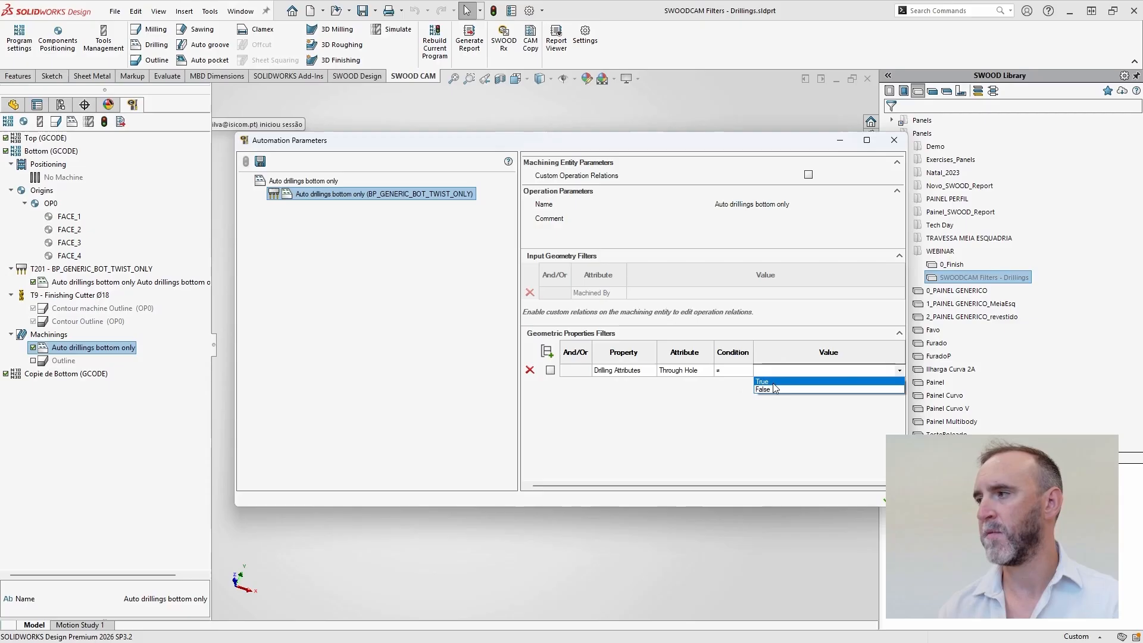
click(771, 383)
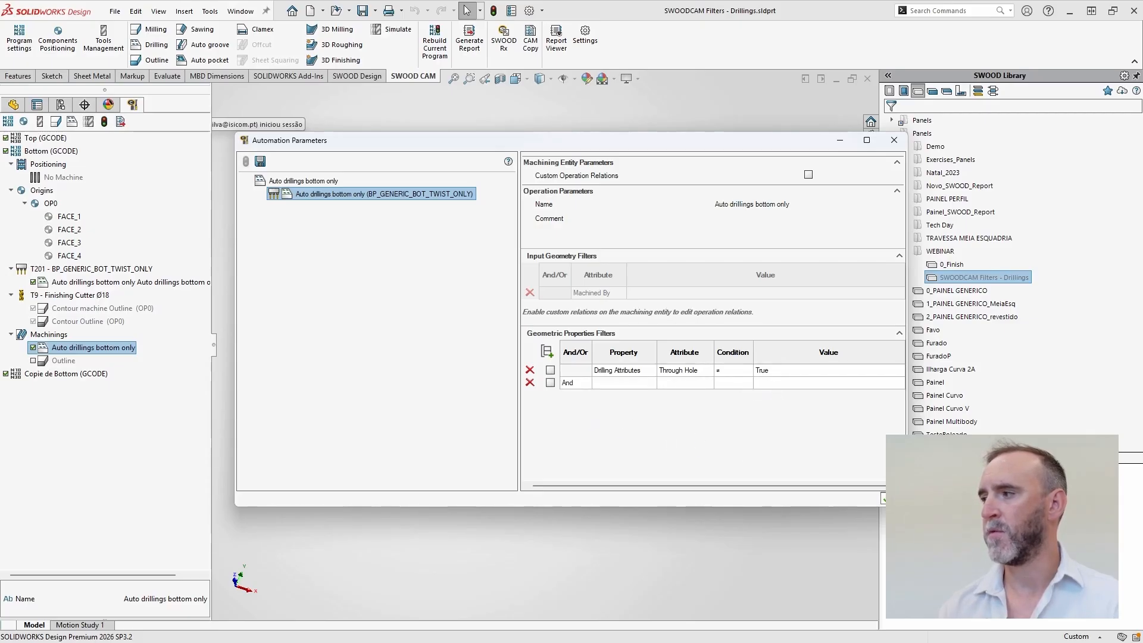
click(886, 499)
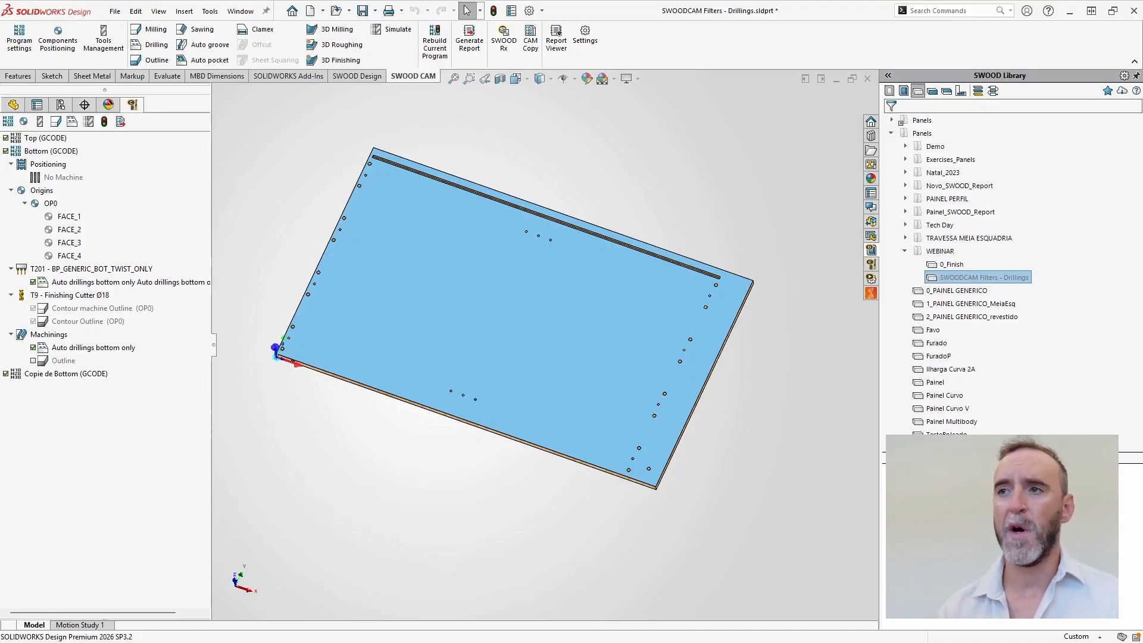
Step: Reopen the automation parameters of Auto drillings bottom only and check the And/Or choices for a second filter condition
right_click(160, 283)
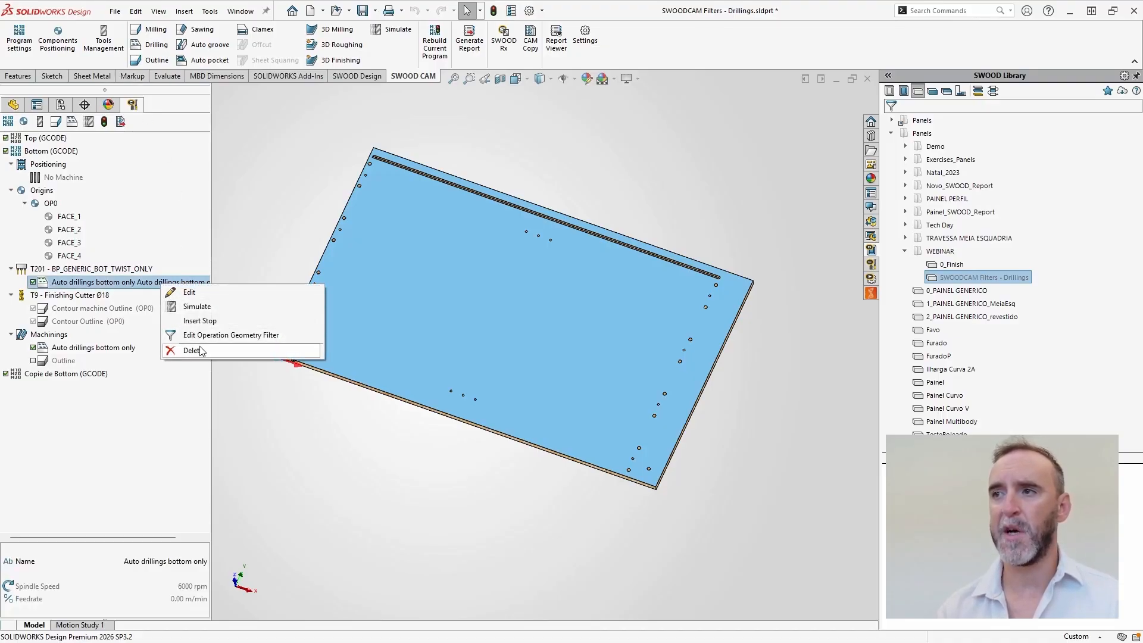
right_click(103, 350)
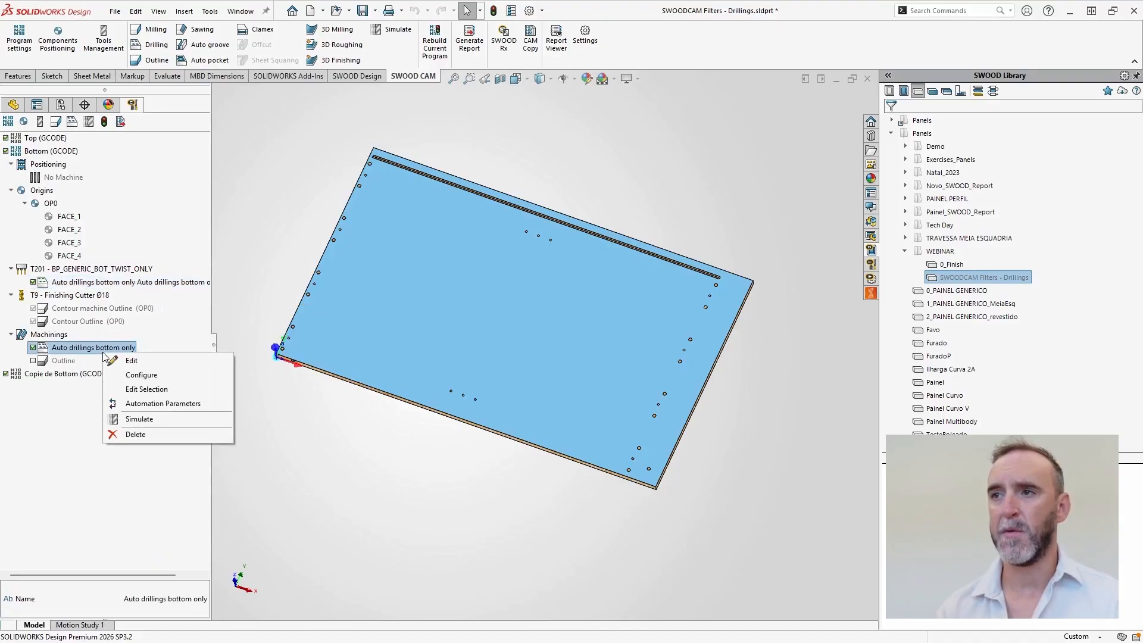
click(161, 405)
click(353, 194)
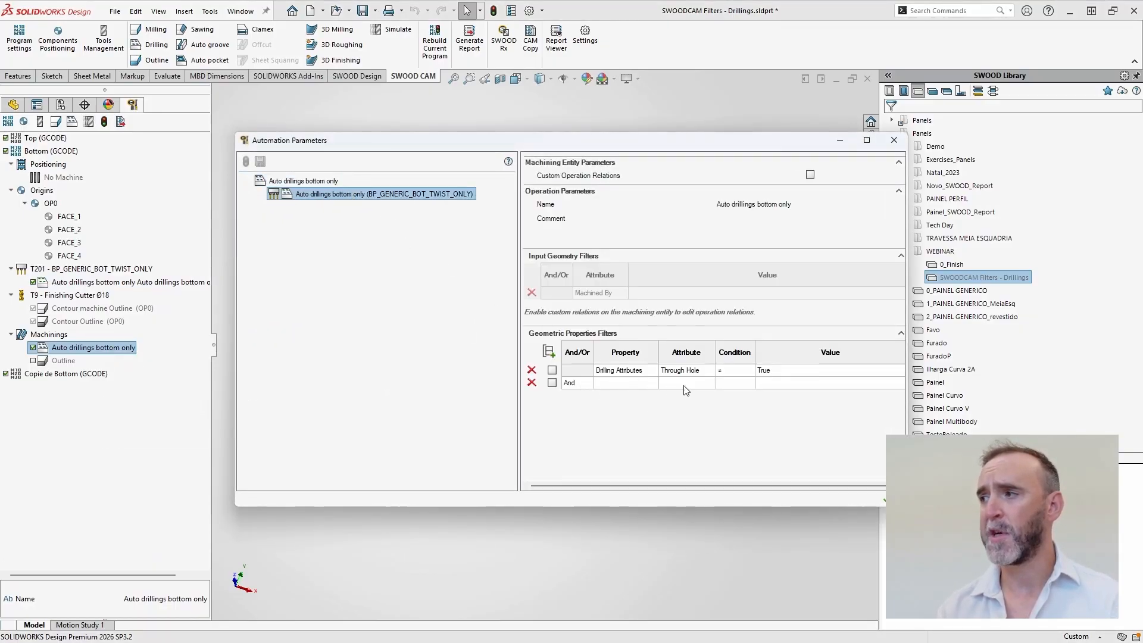
click(580, 384)
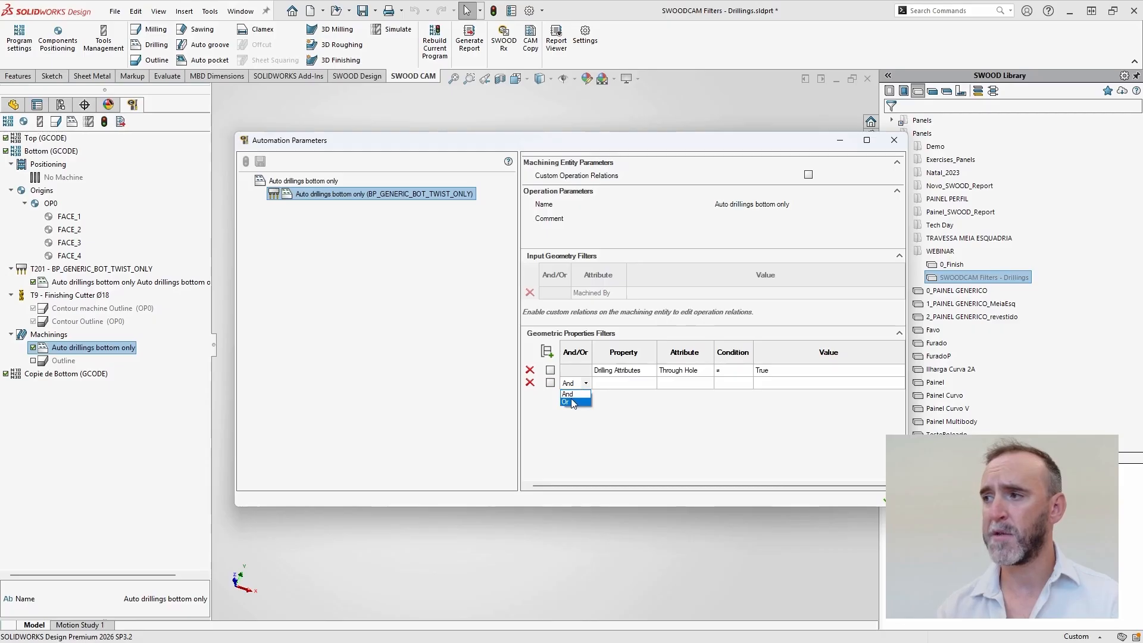
click(642, 416)
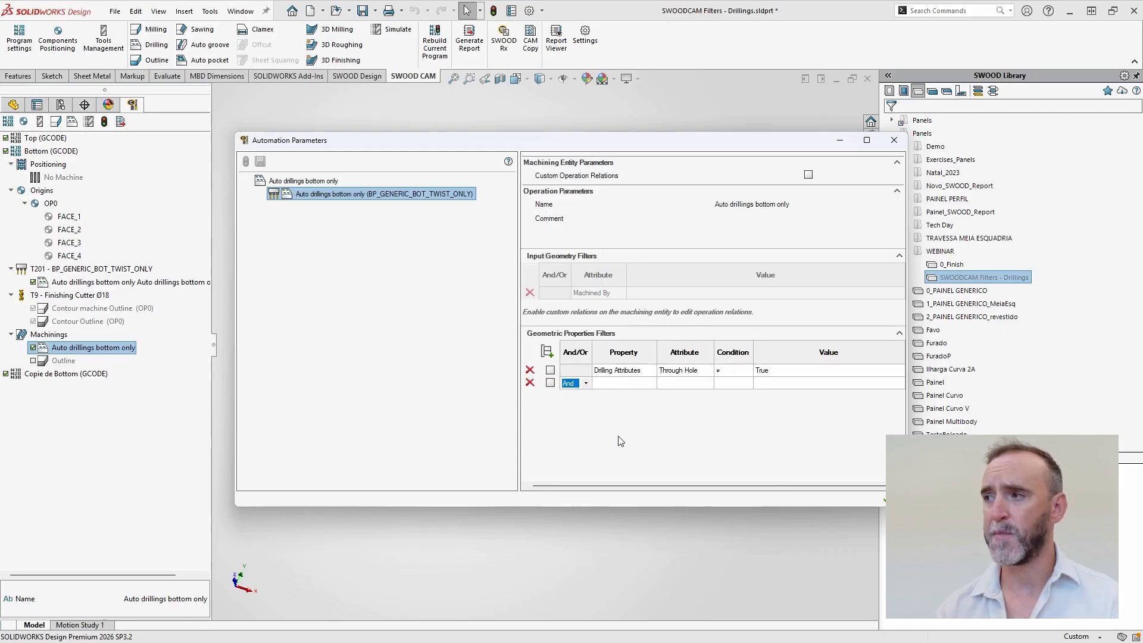
click(884, 502)
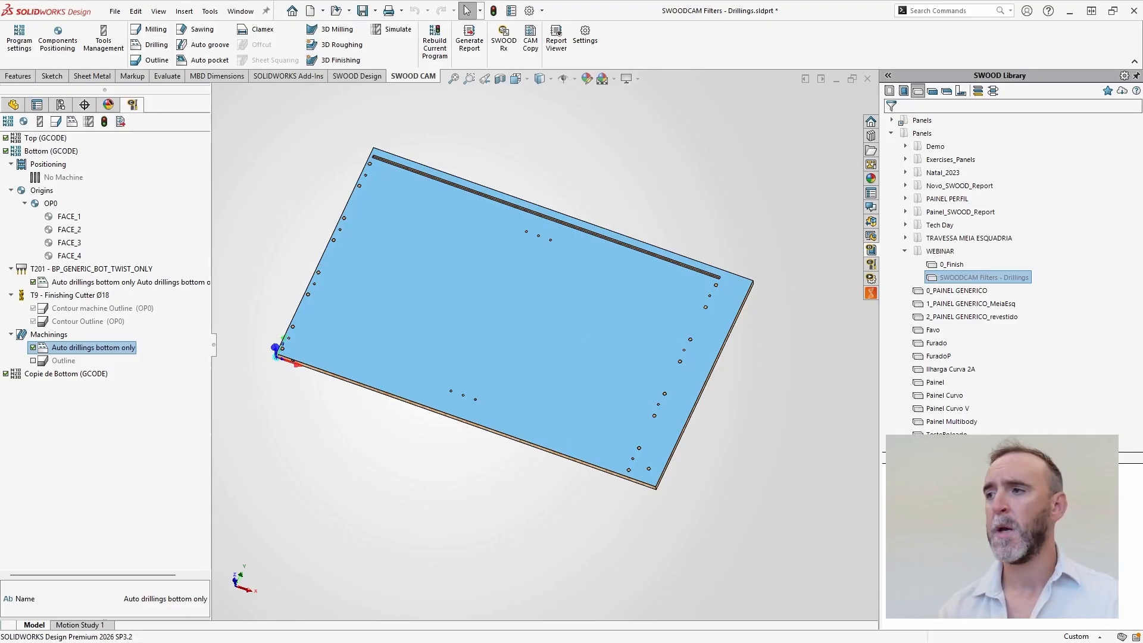
Step: Rebuild the Bottom program and select the Auto drillings bottom only operation under T201
click(134, 282)
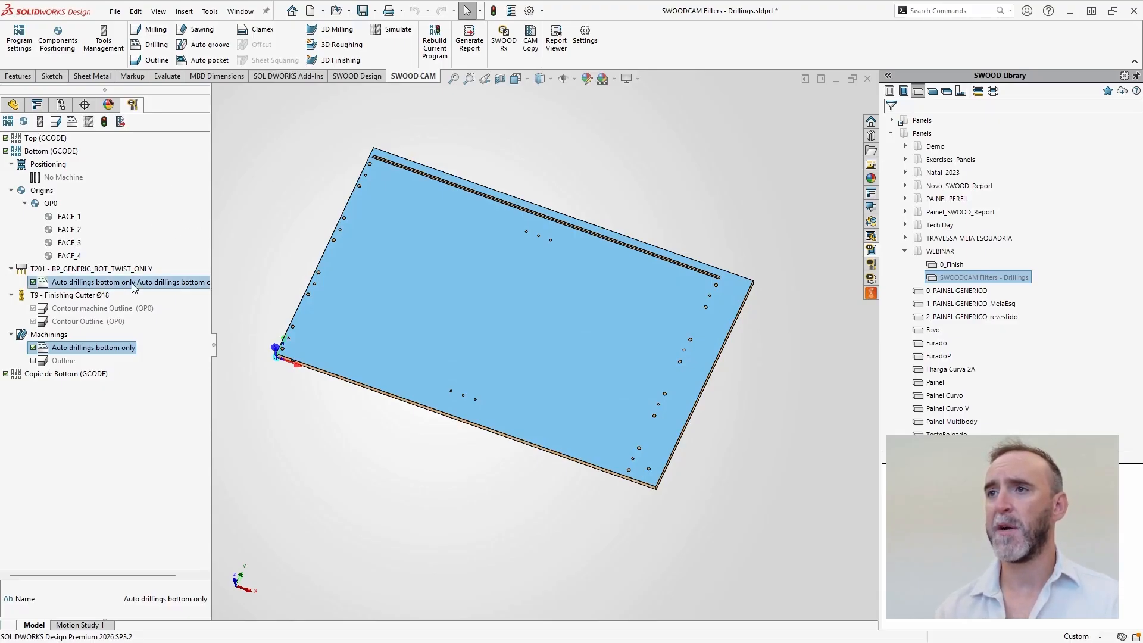
click(104, 122)
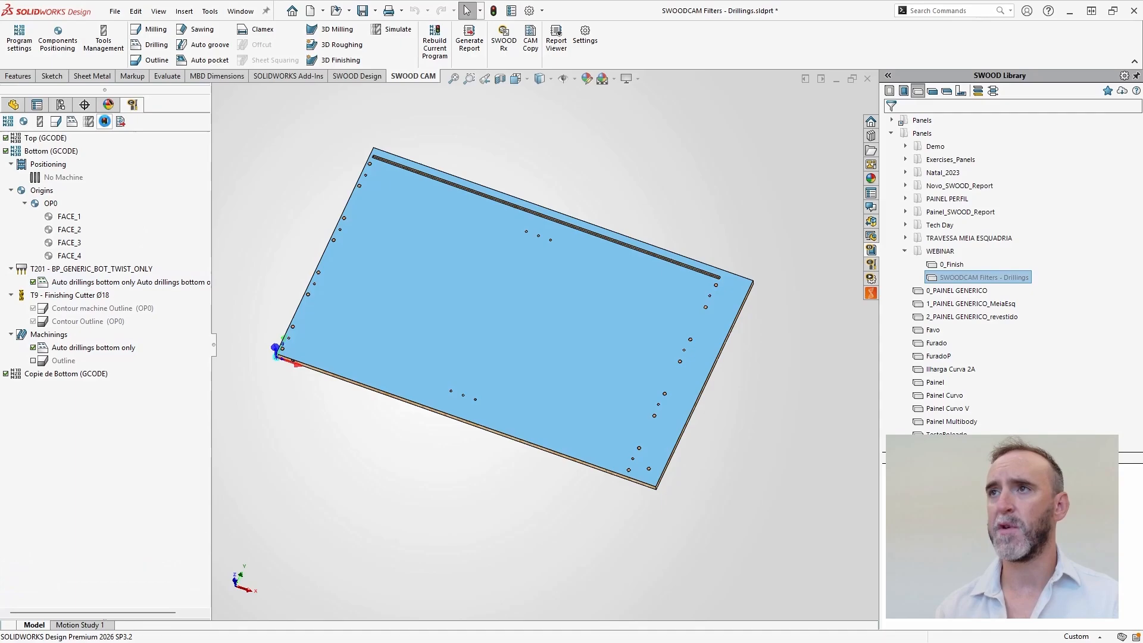
click(158, 283)
Step: Inspect the three-hole group near the panel's groove, checking the bottom and wall faces of the first hole
middle_drag(487, 513, 406, 376)
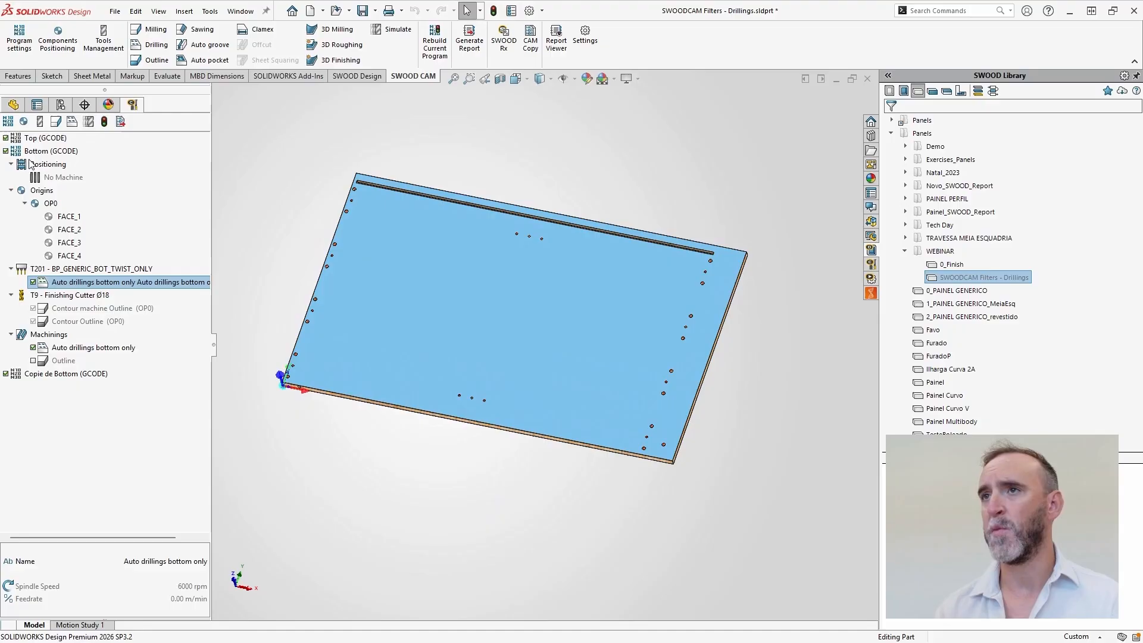
scroll(309, 248, down, 2)
scroll(541, 238, down, 2)
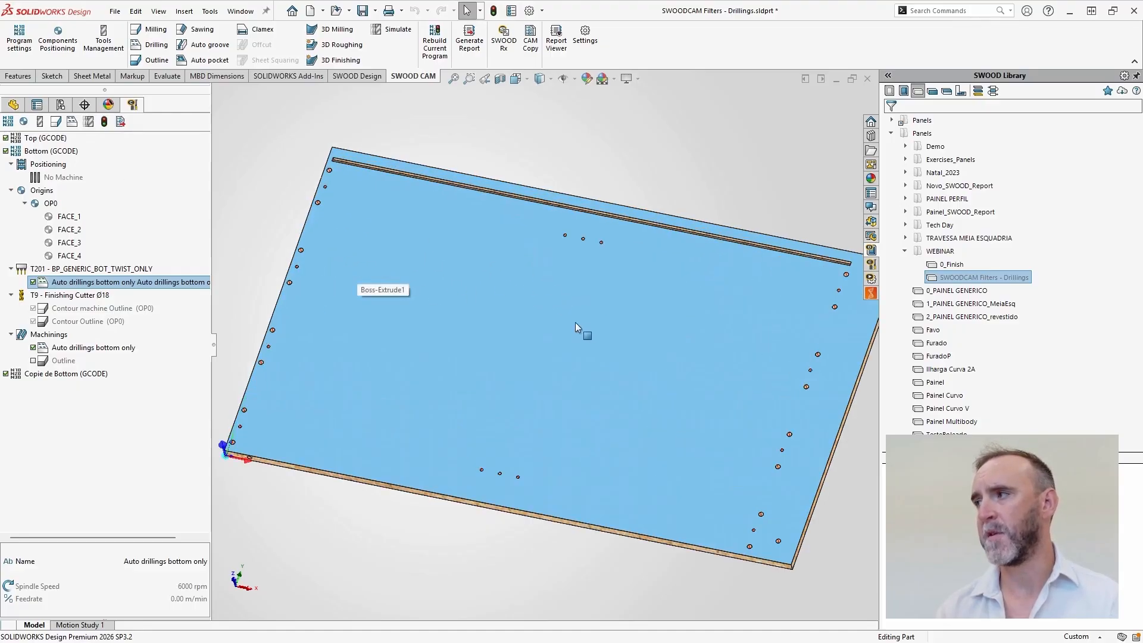
scroll(666, 280, down, 3)
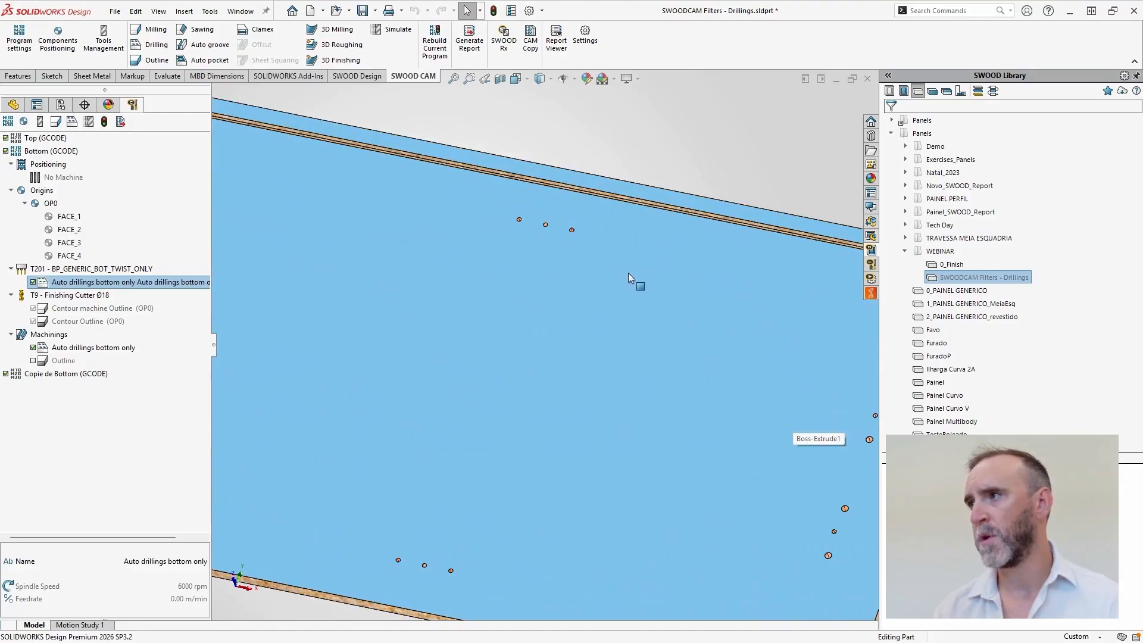
scroll(543, 245, down, 5)
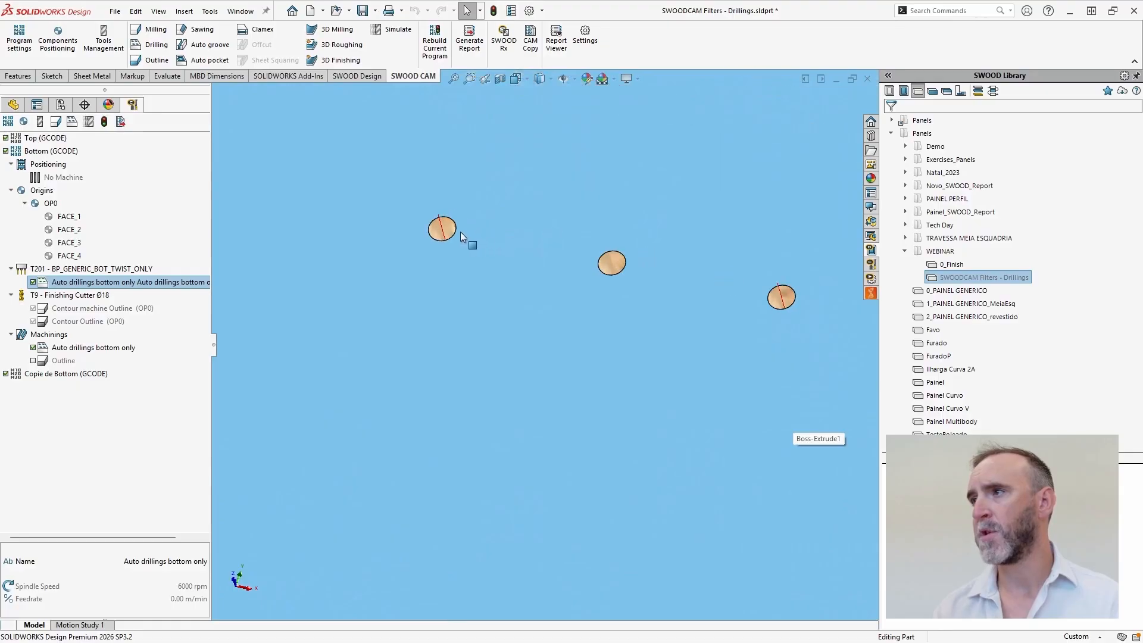
click(447, 231)
middle_drag(445, 226, 443, 301)
click(448, 233)
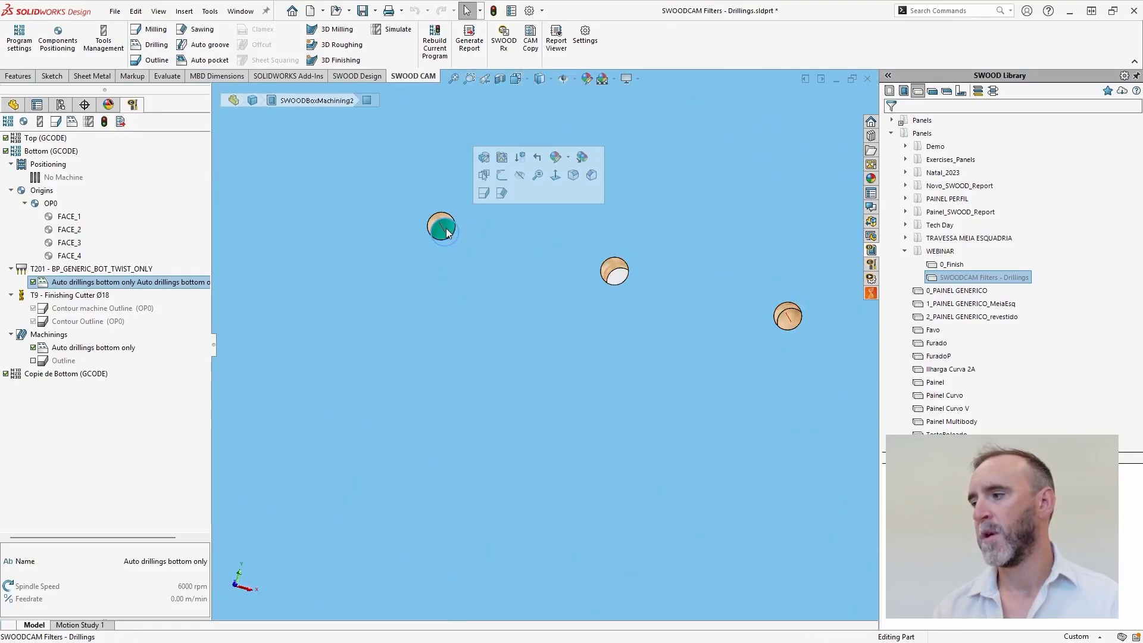
click(434, 220)
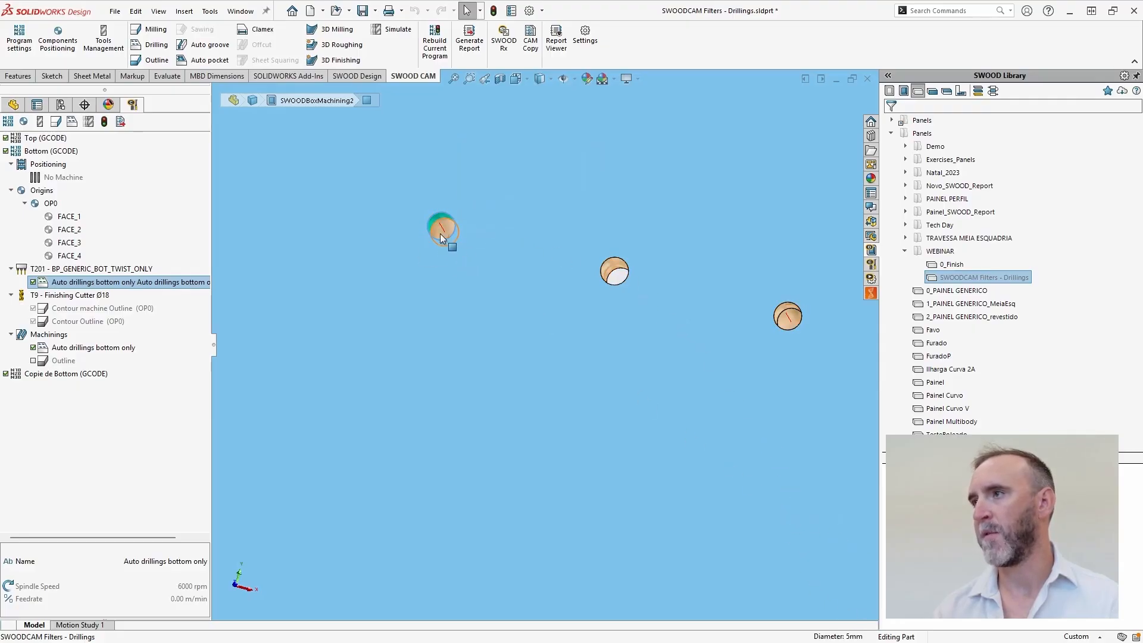
middle_drag(440, 233, 435, 226)
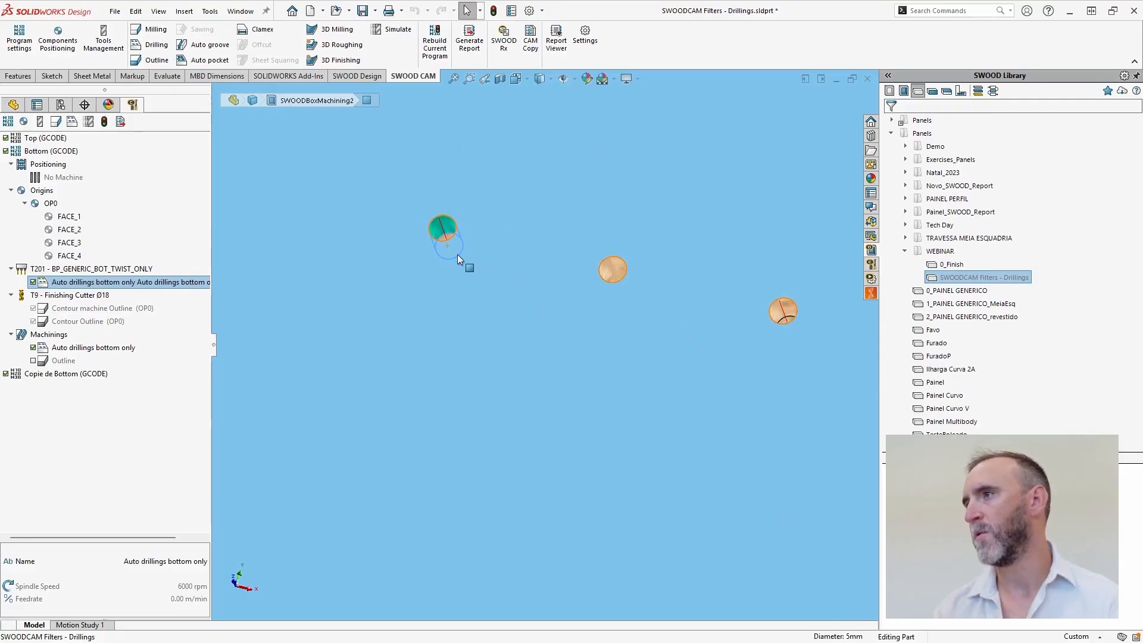
Step: Inspect the wall faces of the other outer hole and the middle hole in the three-hole group near the groove
scroll(460, 213, up, 4)
scroll(640, 316, down, 3)
scroll(363, 260, down, 1)
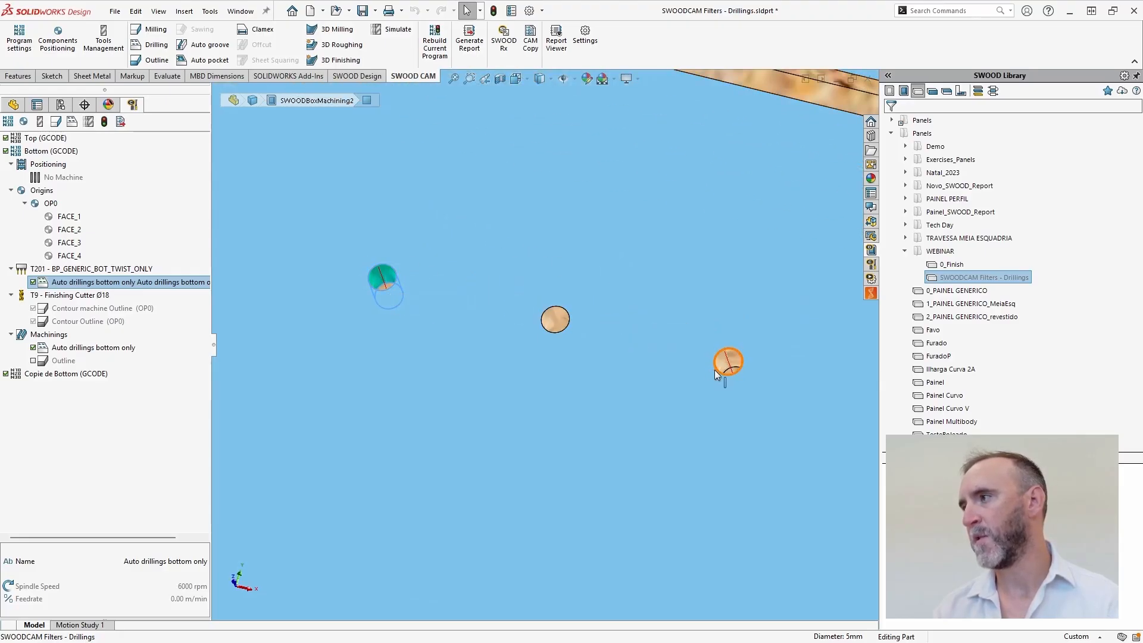
click(731, 363)
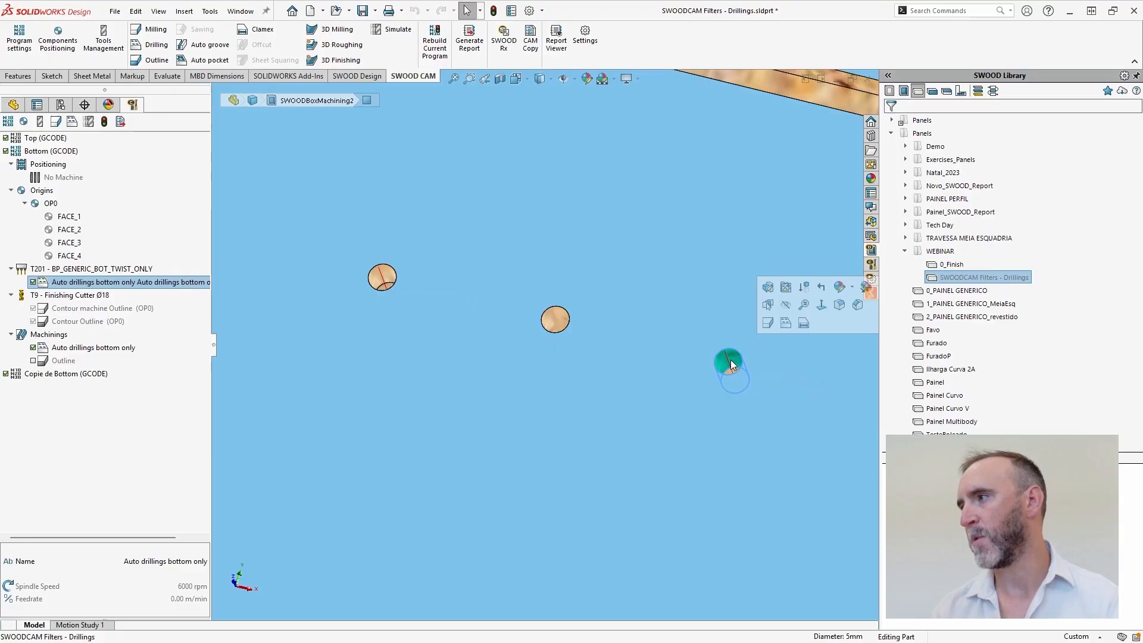
scroll(581, 319, down, 2)
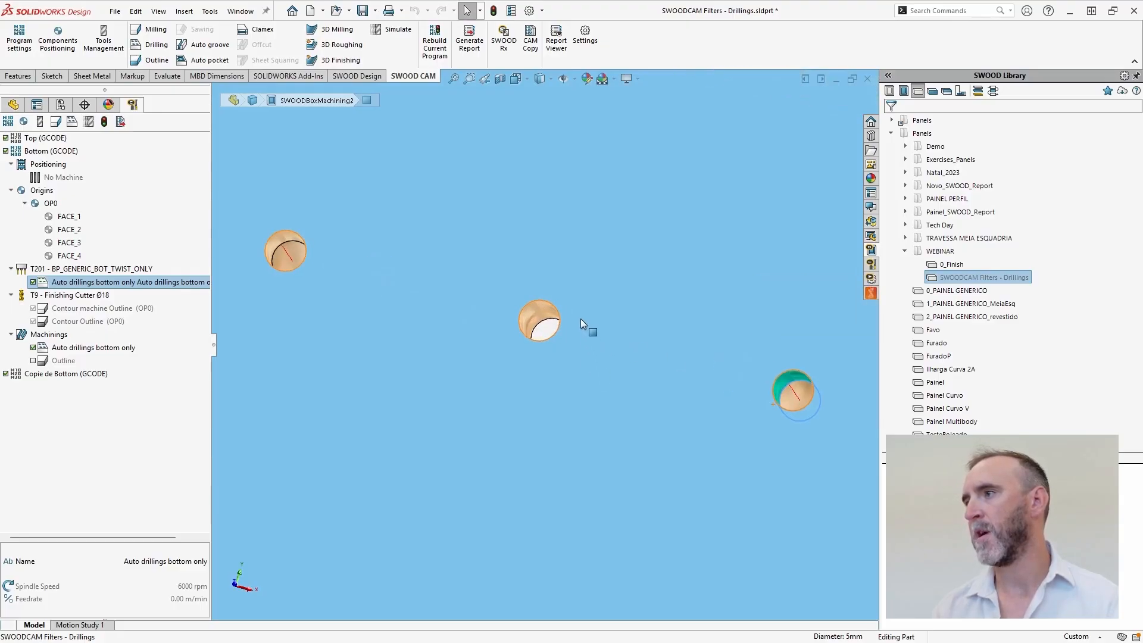
scroll(580, 319, down, 1)
click(536, 337)
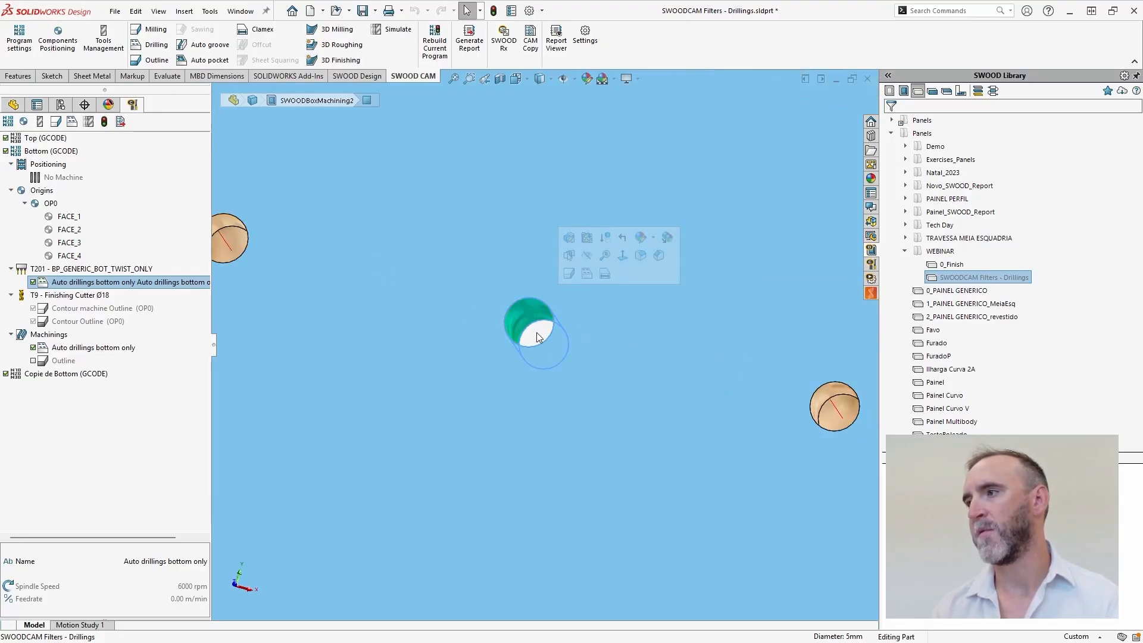
Step: Examine the whole panel and the three-hole group near the groove to compare the drilled holes
scroll(539, 334, up, 5)
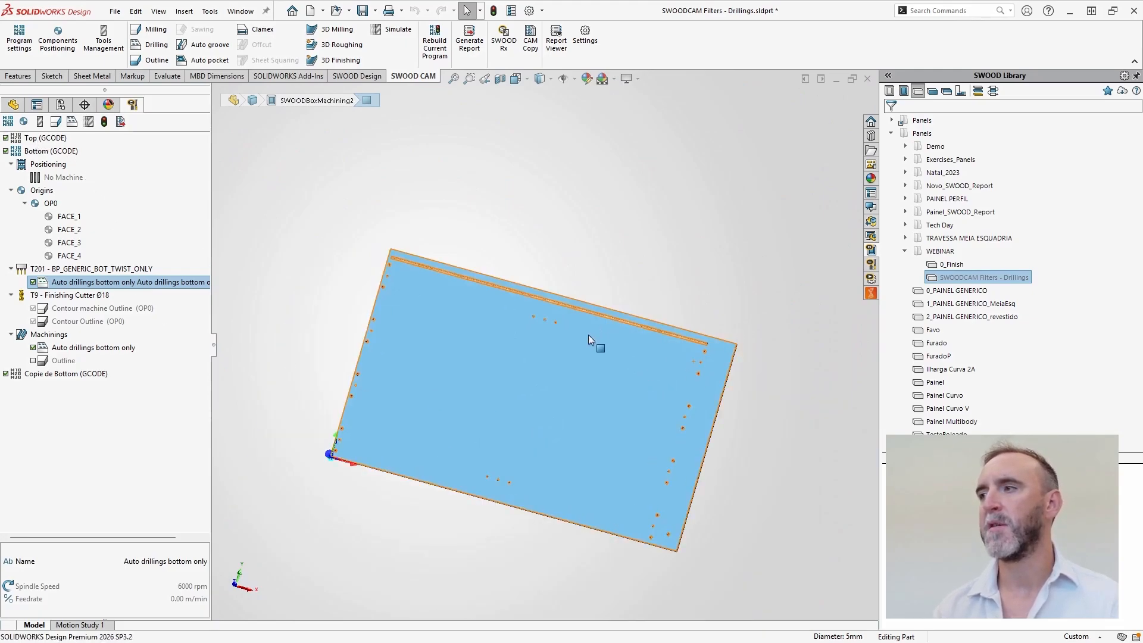
scroll(587, 337, down, 2)
scroll(495, 368, up, 3)
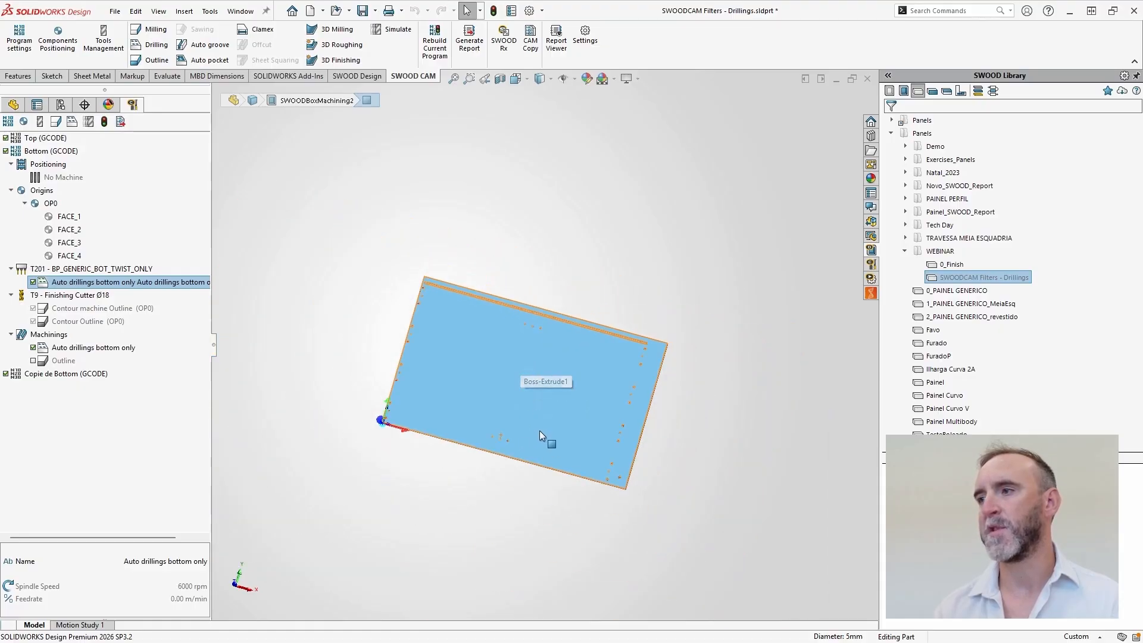
middle_drag(539, 431, 542, 341)
scroll(480, 338, down, 4)
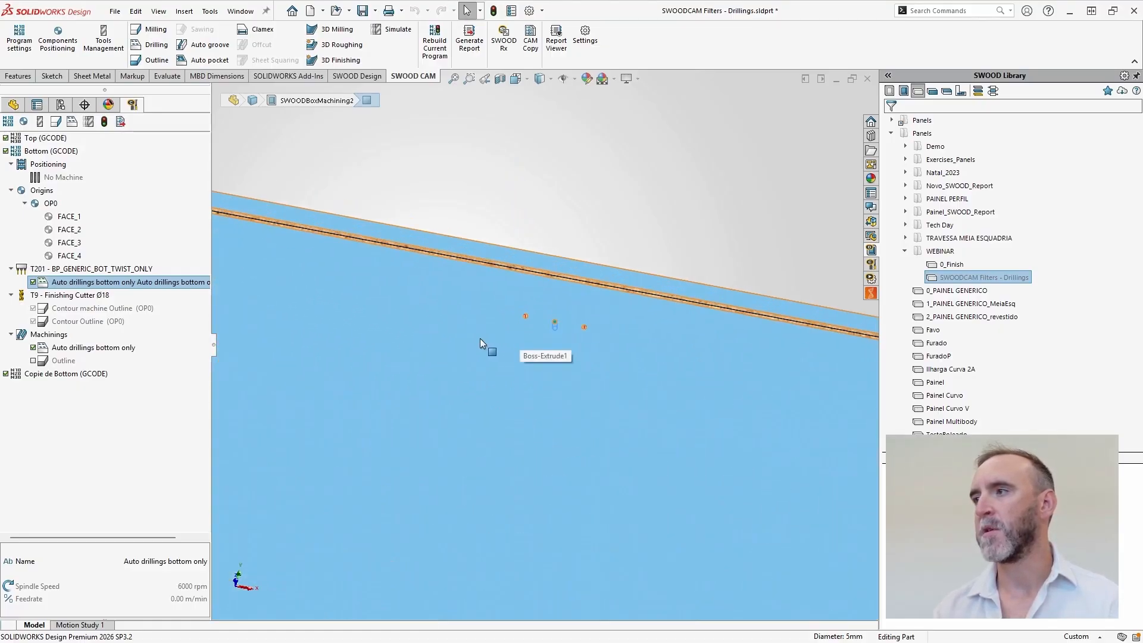
scroll(518, 327, down, 3)
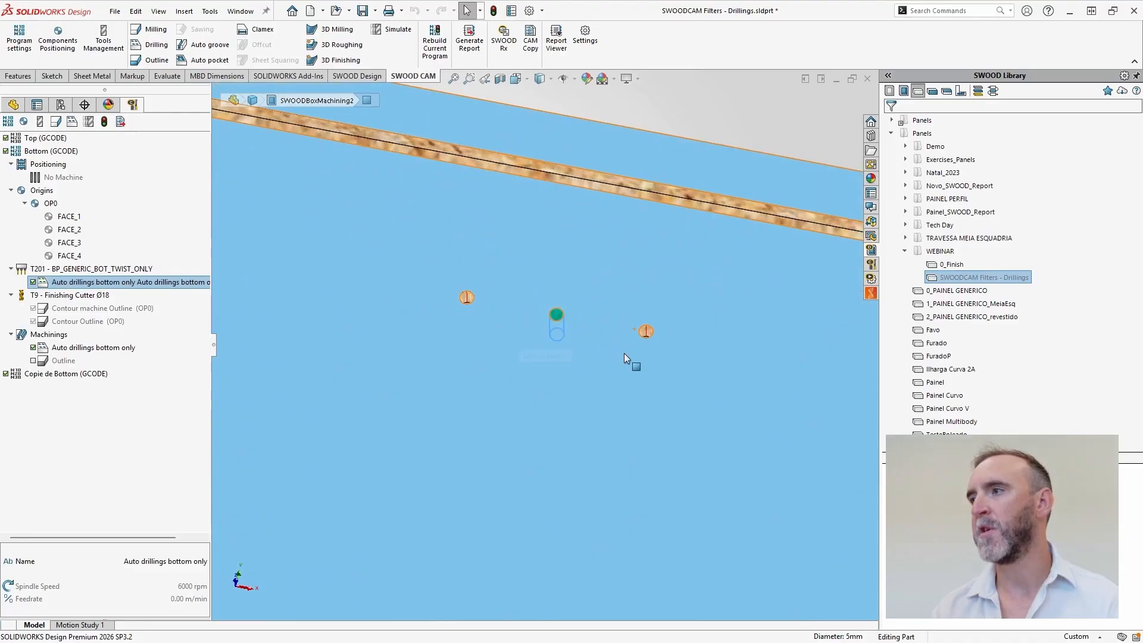
scroll(615, 291, up, 2)
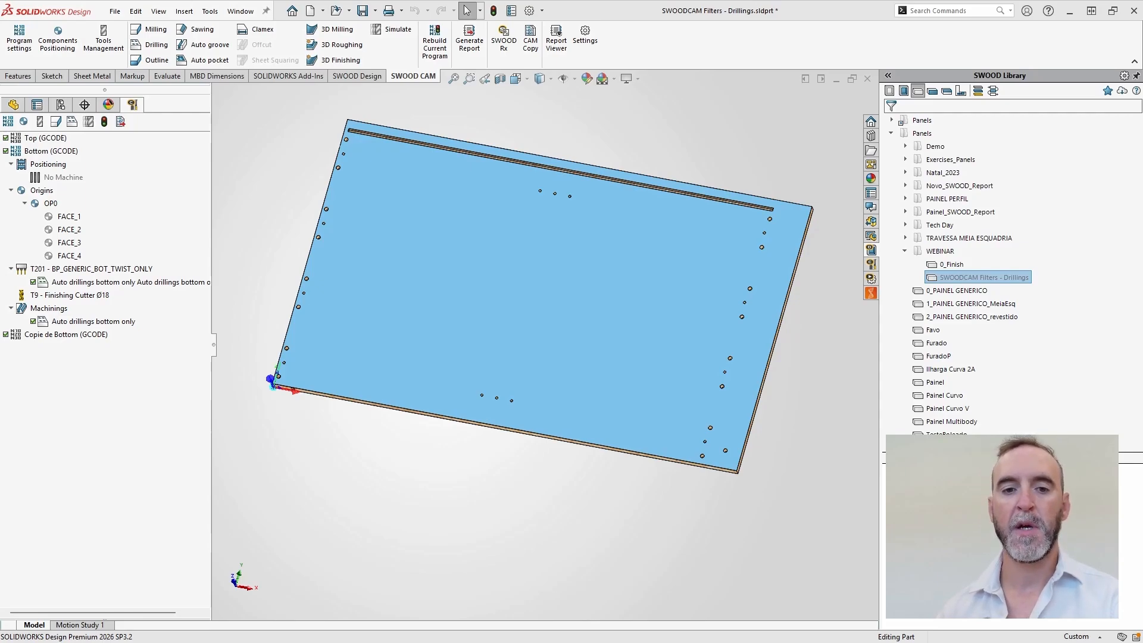
Step: Add the Finishing Cutter Ø5 from the SWOOD tool library to the Bottom program
scroll(607, 163, down, 4)
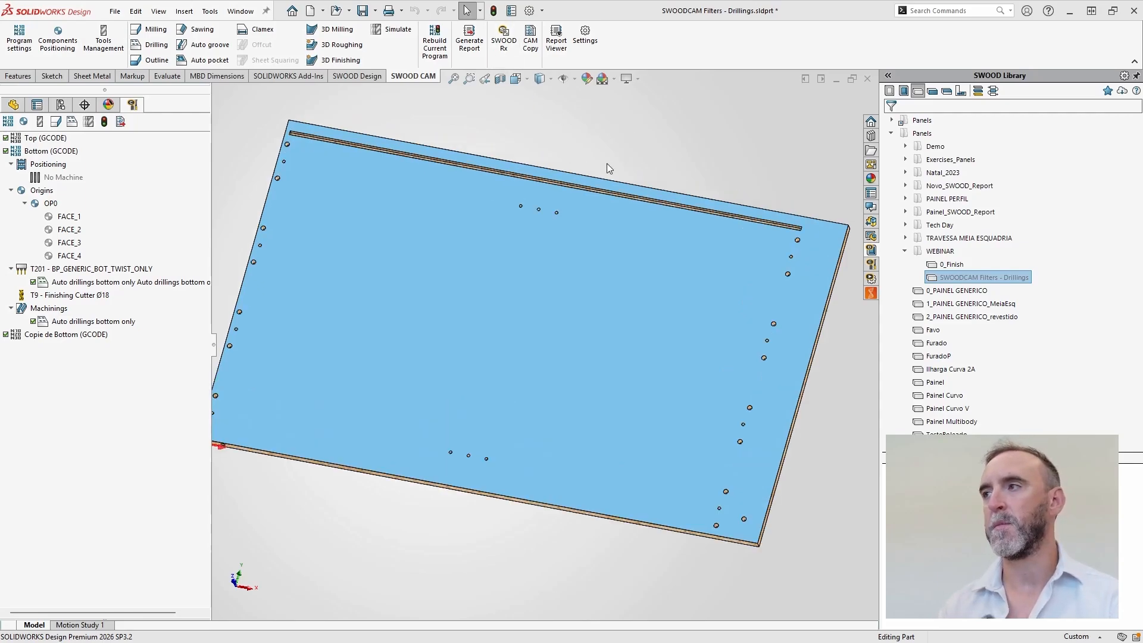
scroll(542, 192, up, 2)
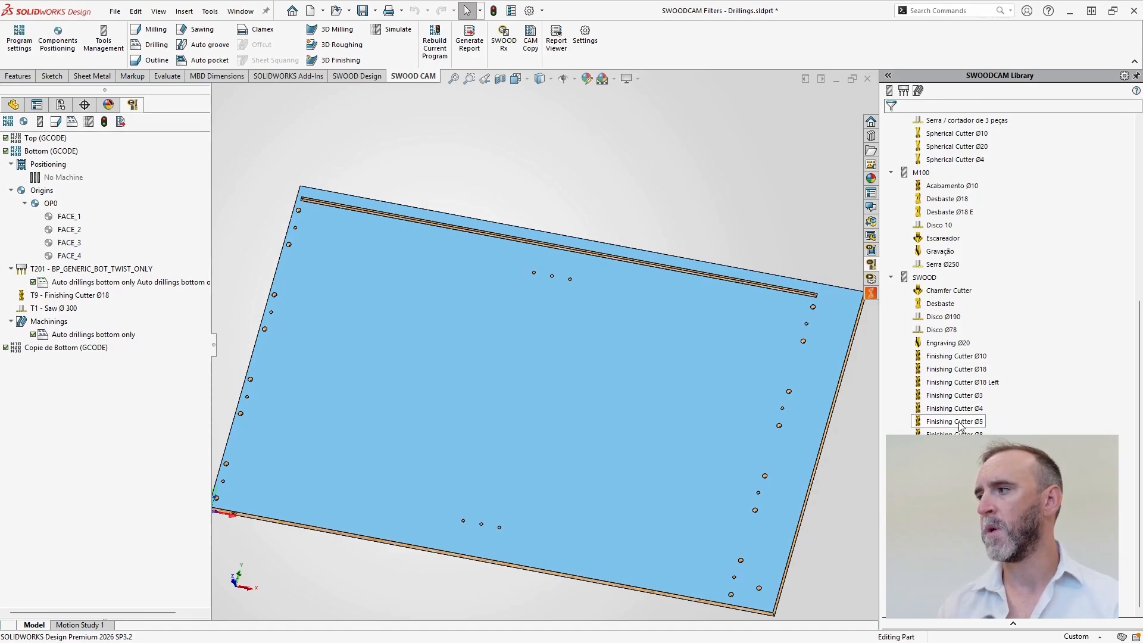
drag(960, 426, 560, 194)
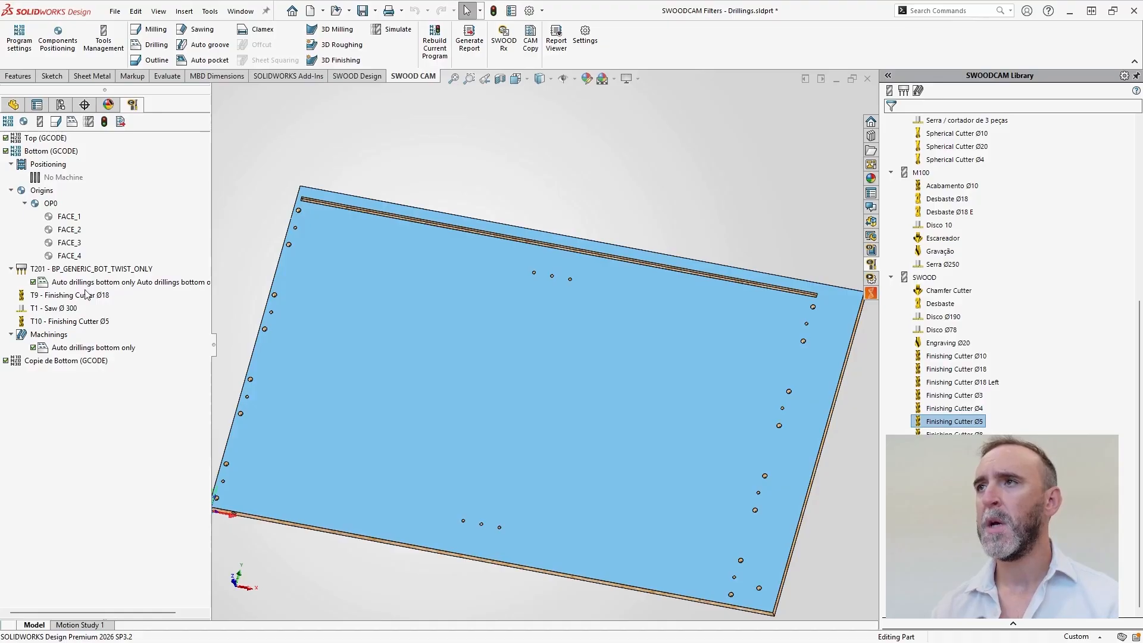
Step: Create an Auto groove machining and add a Cut-Groove operation to T1 - Saw Ø 300
click(195, 51)
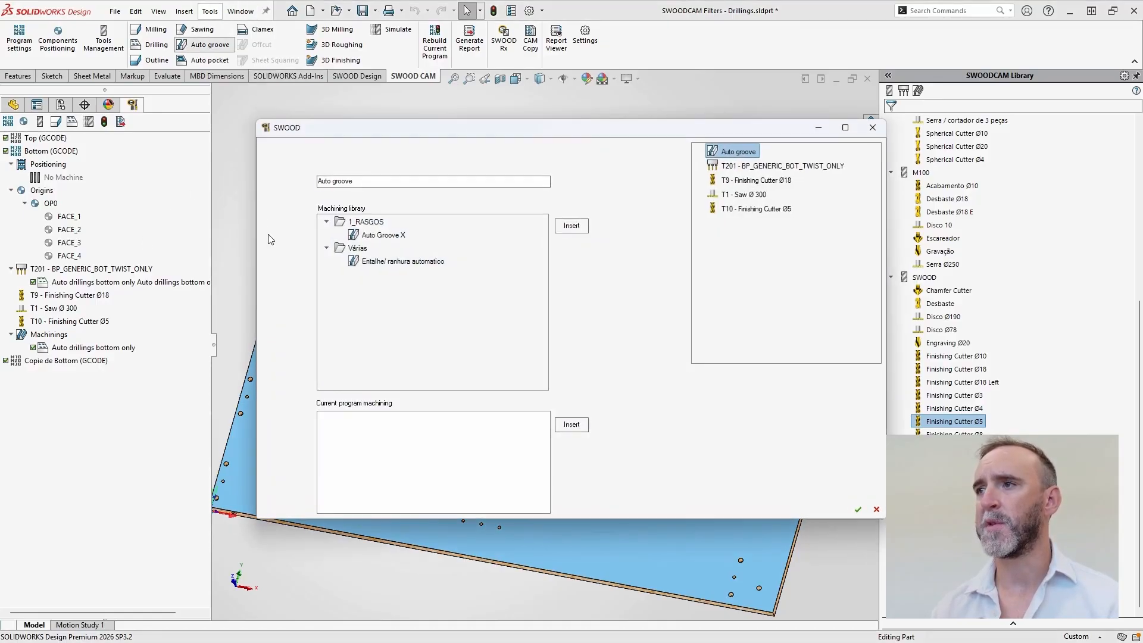
click(744, 194)
click(356, 249)
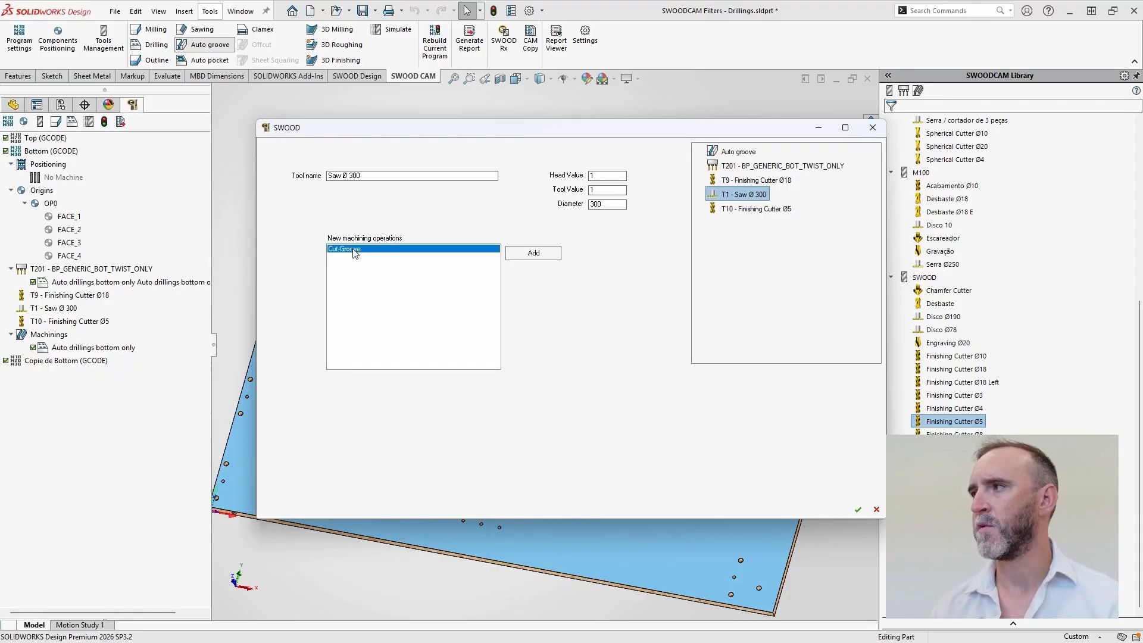
click(534, 253)
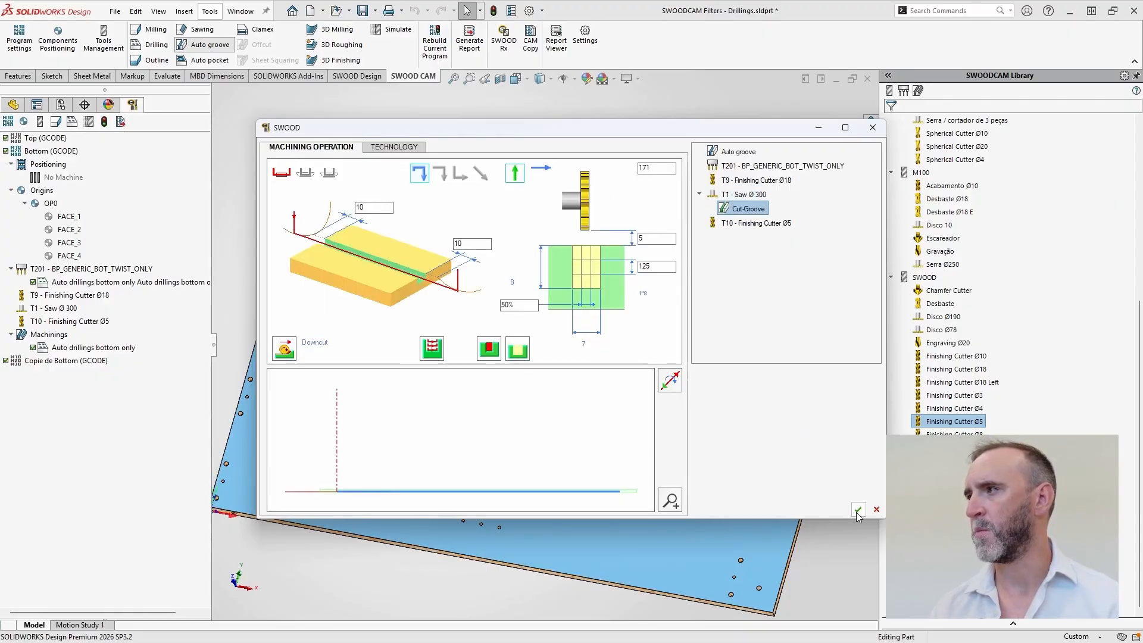
Step: Add a Walls finishing operation with axial approach to T10 - Finishing Cutter Ø5 and accept the Auto groove machining
click(766, 224)
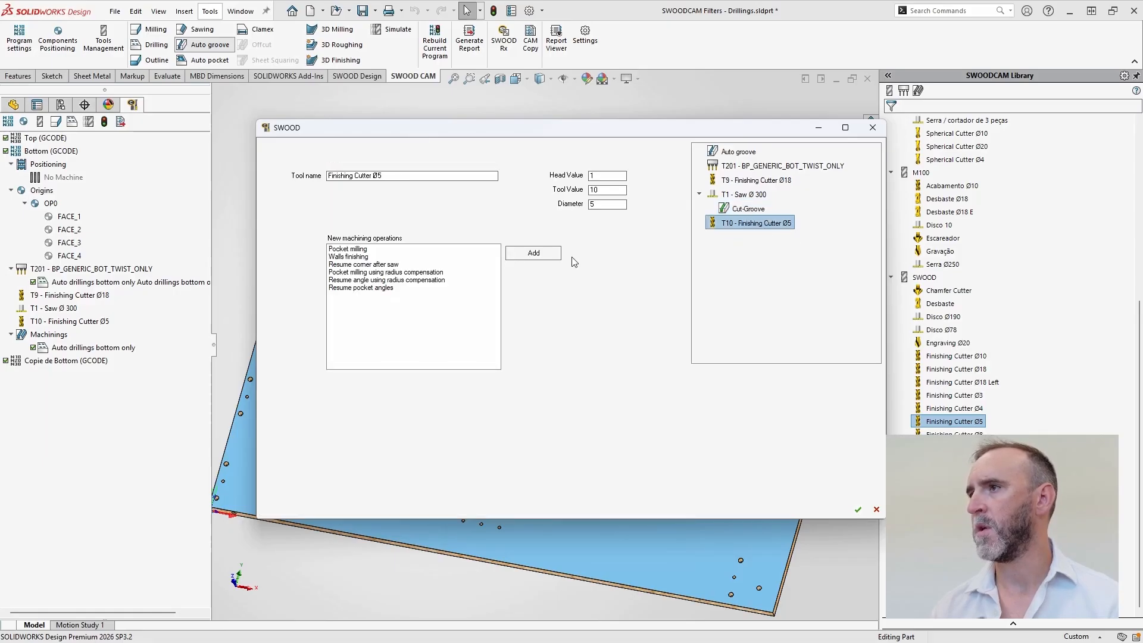
click(353, 257)
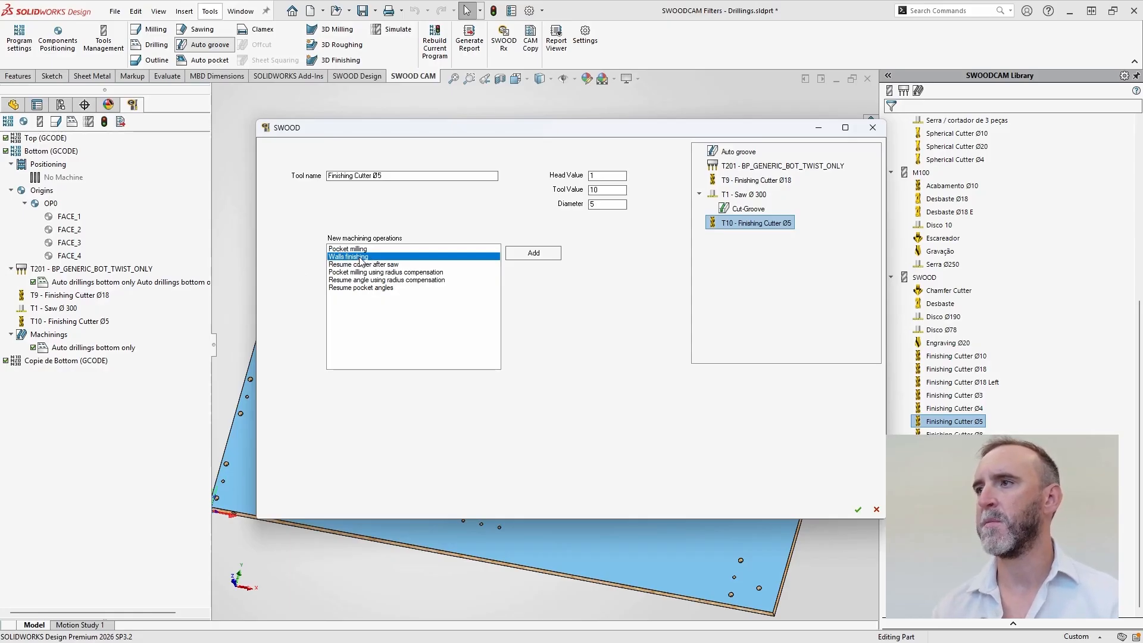
click(537, 256)
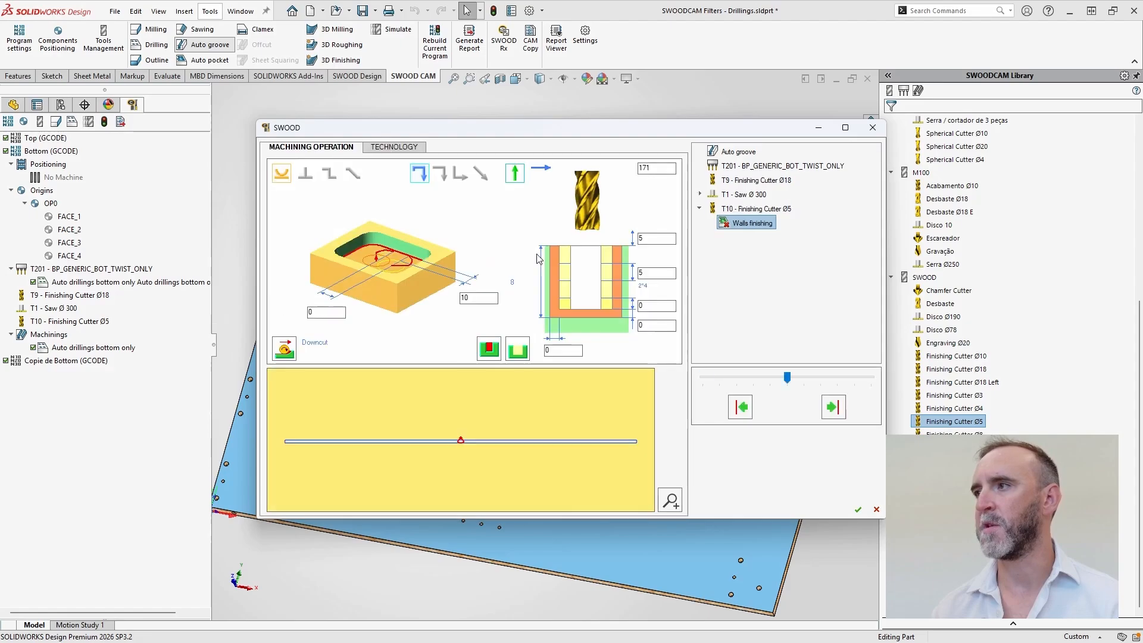
click(328, 173)
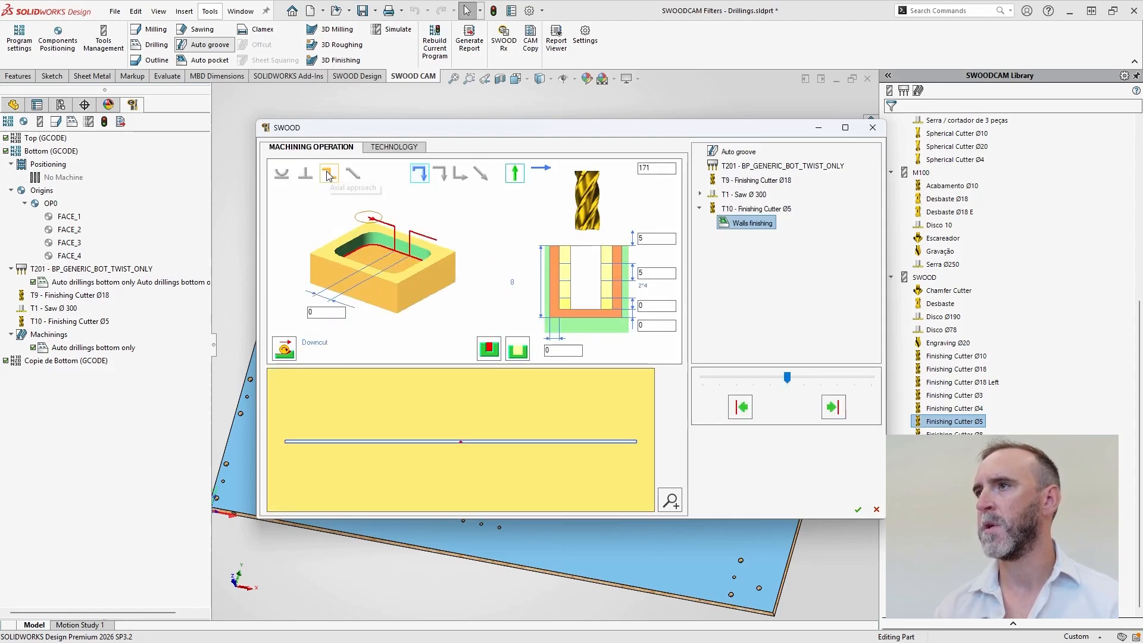
click(858, 510)
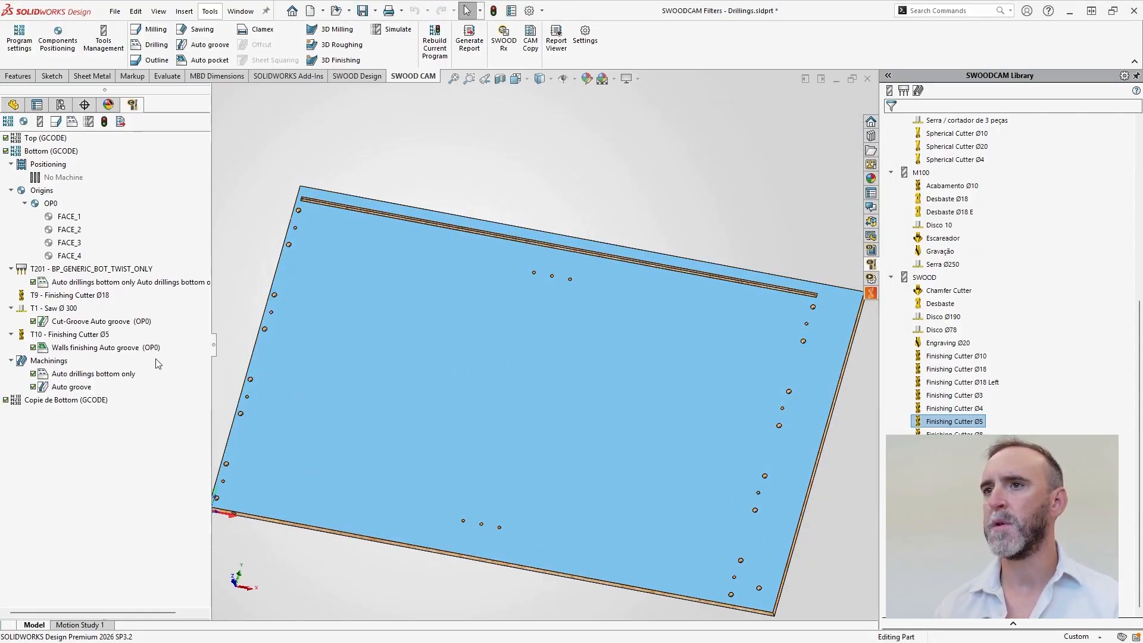
Step: Inspect the toolpaths of the Cut-Groove and Walls finishing operations along the panel's groove
click(109, 323)
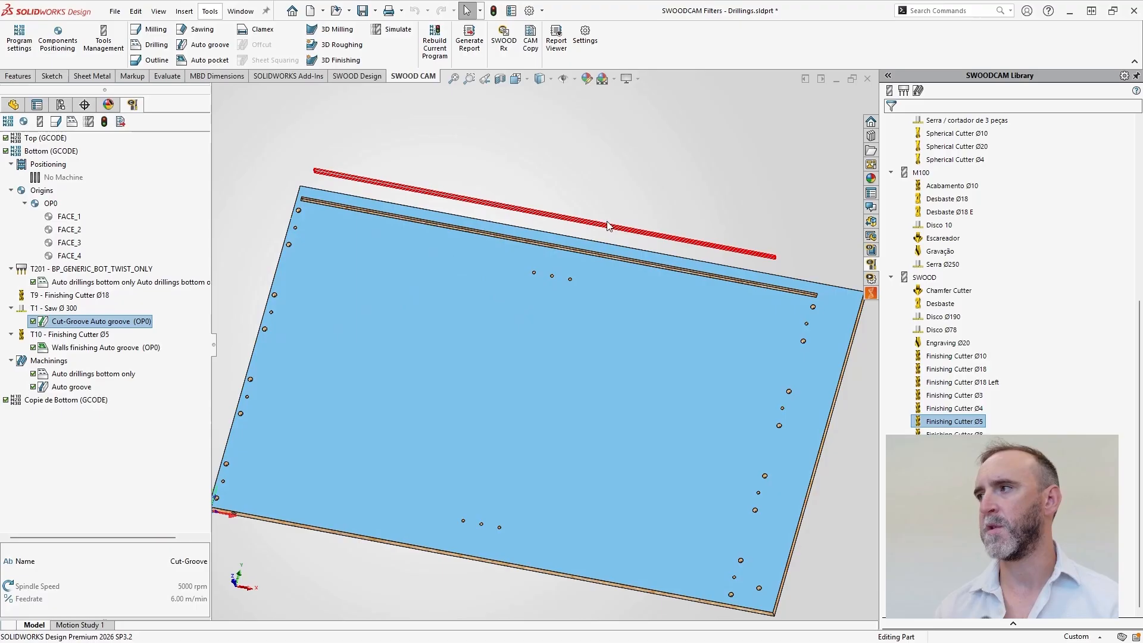
click(108, 348)
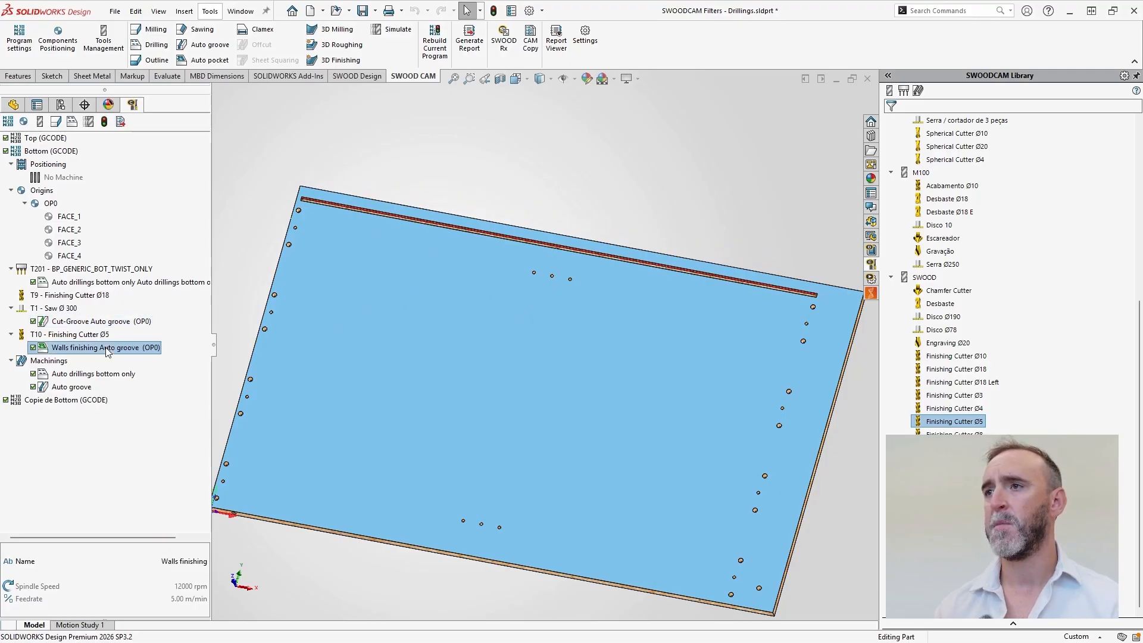
scroll(421, 241, down, 5)
scroll(368, 250, up, 10)
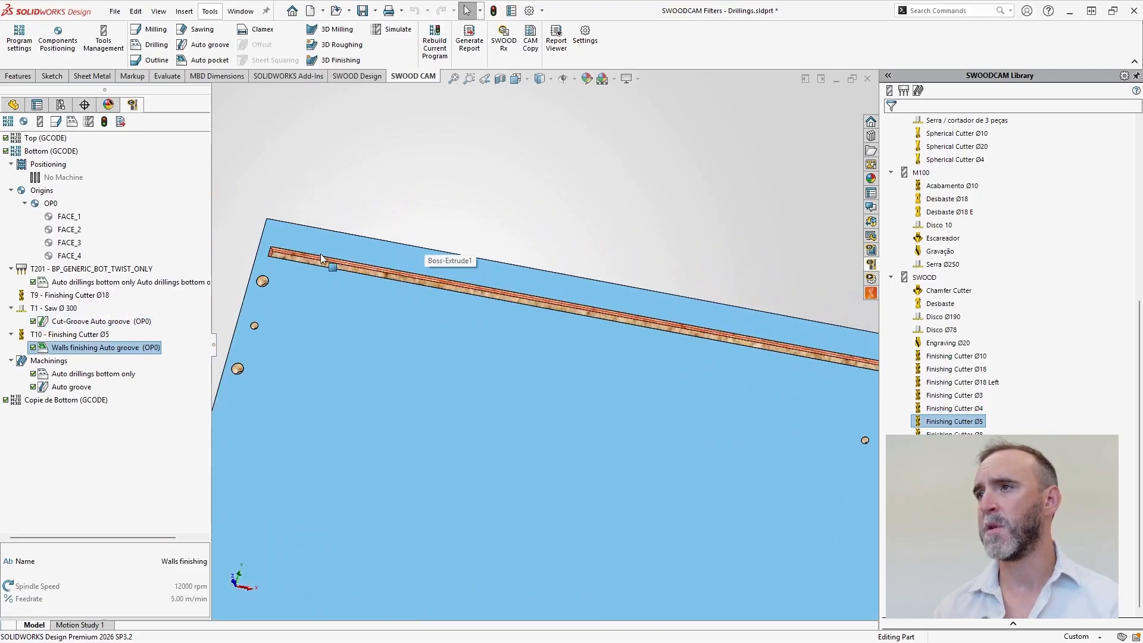
scroll(678, 375, down, 5)
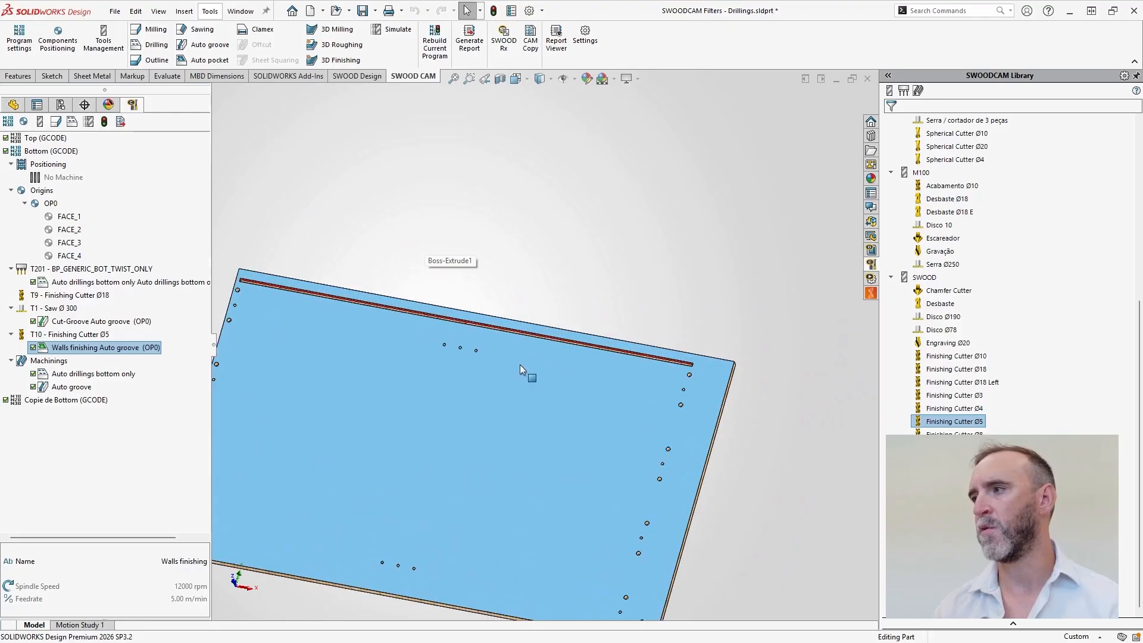
scroll(626, 505, down, 1)
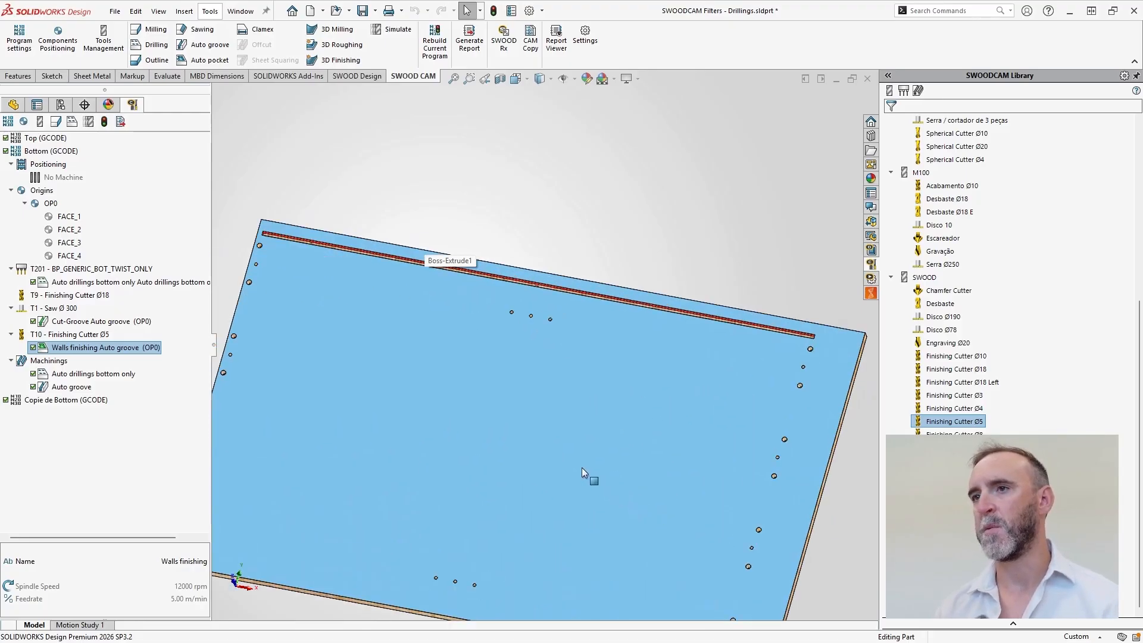
scroll(560, 455, up, 1)
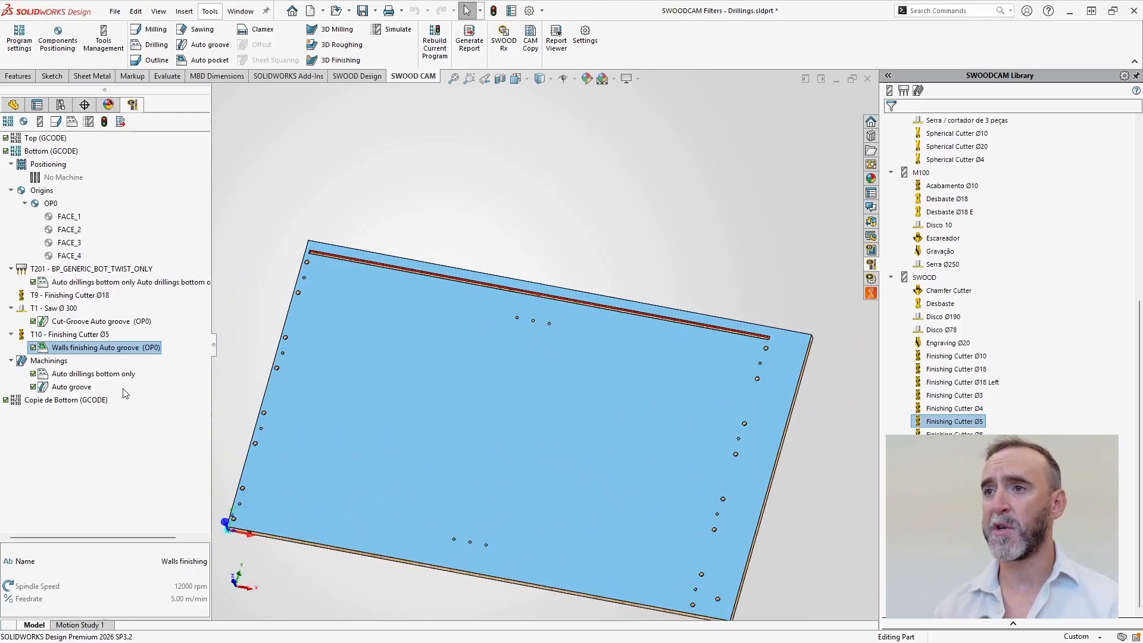
Step: In the automation parameters of Auto groove, add a Groove Attributes filter to the Cut-Groove (Saw Ø 300) operation
right_click(68, 388)
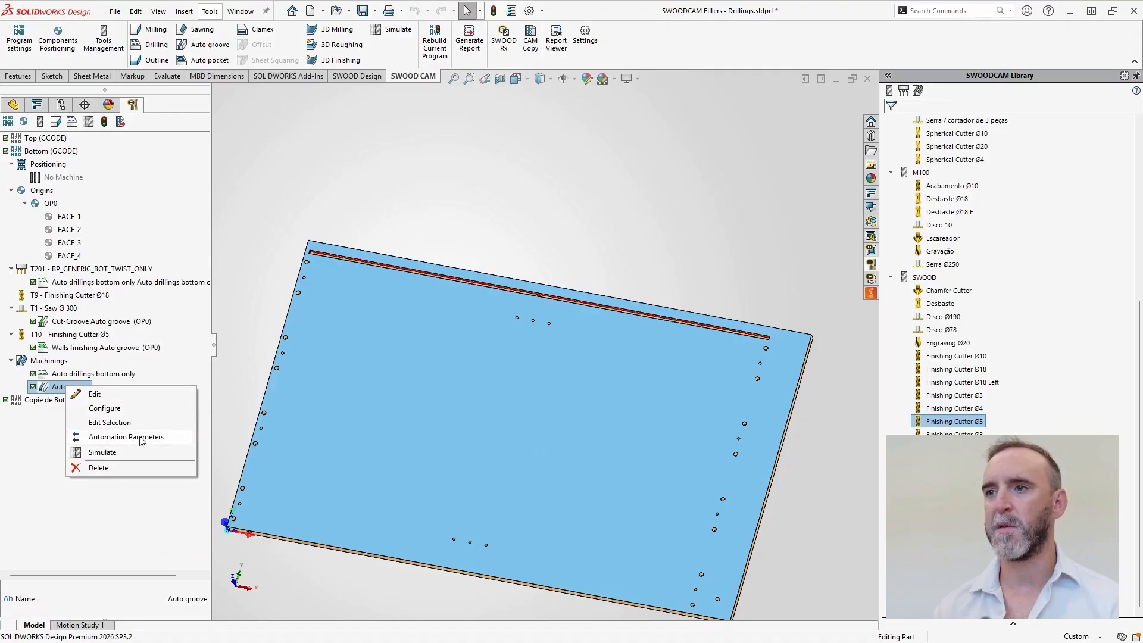
click(126, 437)
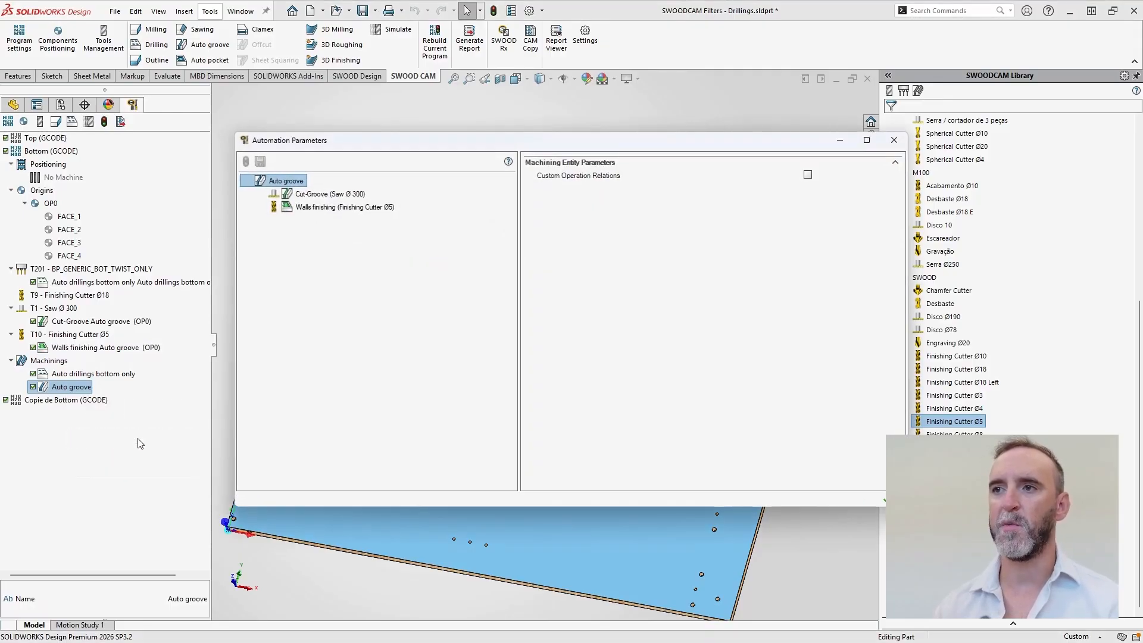
click(332, 196)
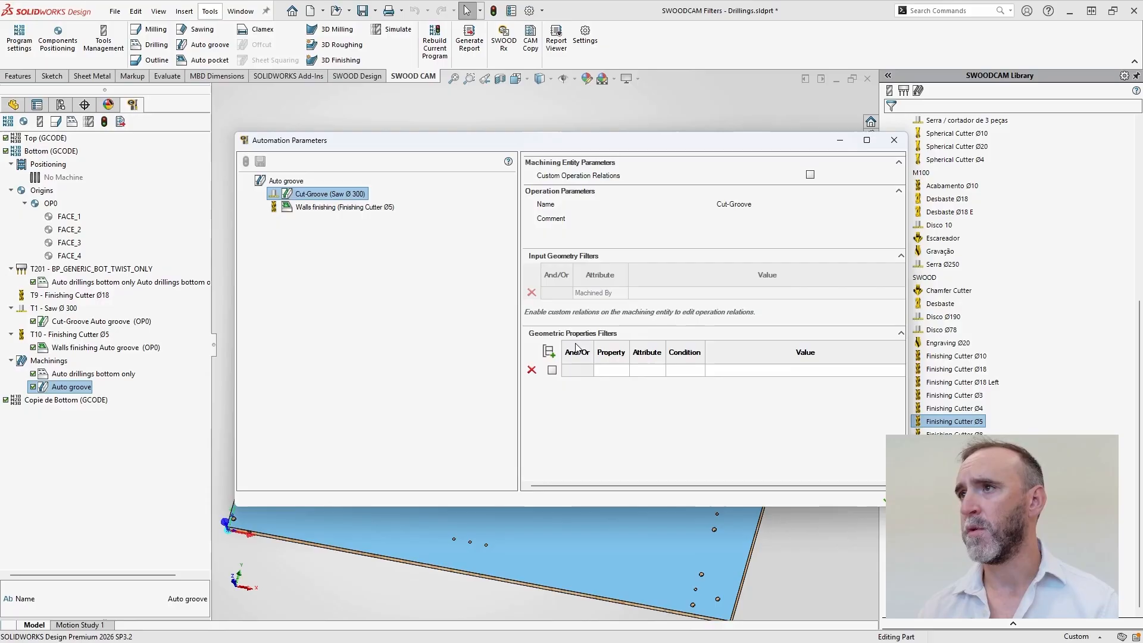
click(617, 373)
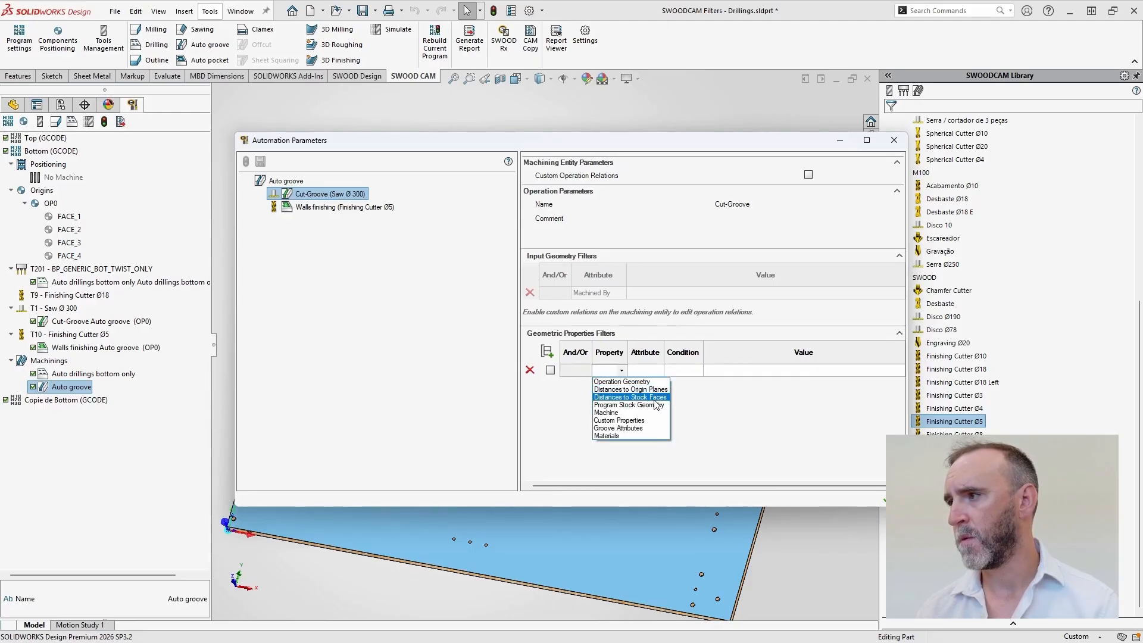
click(638, 428)
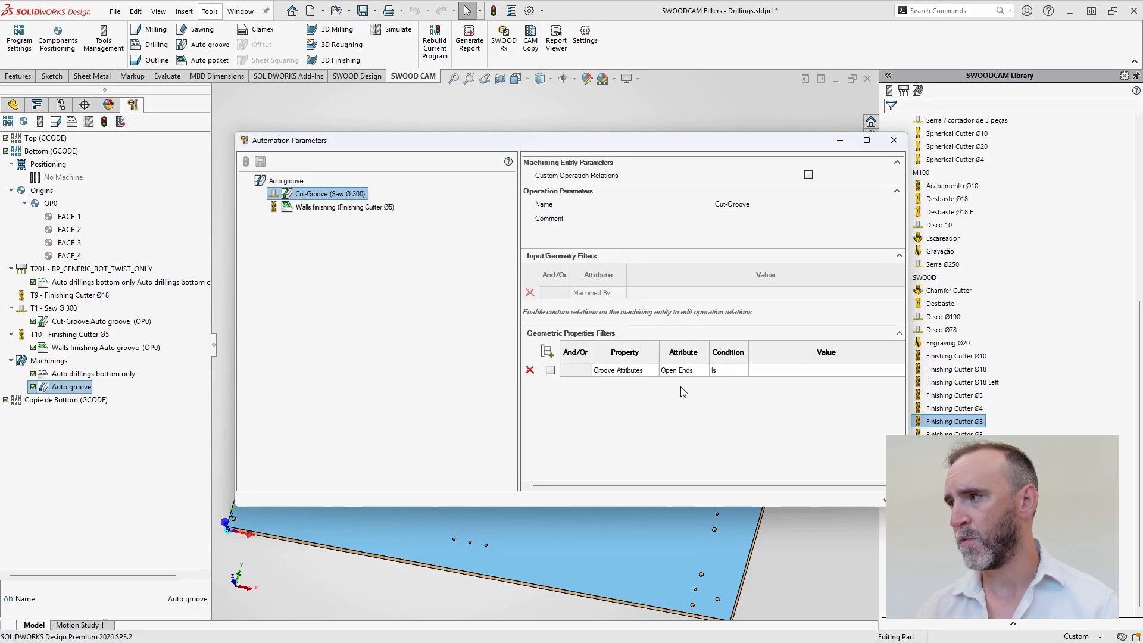
Step: Set the Cut-Groove filter's attribute to Width (mm) with the condition < and the value 5
click(693, 374)
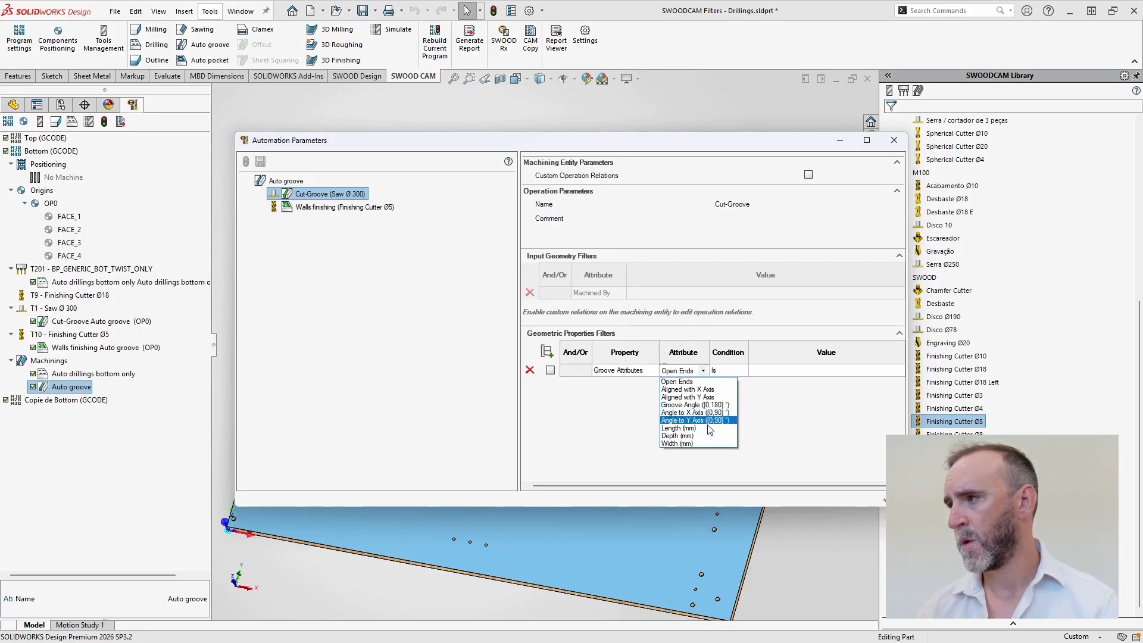
click(691, 444)
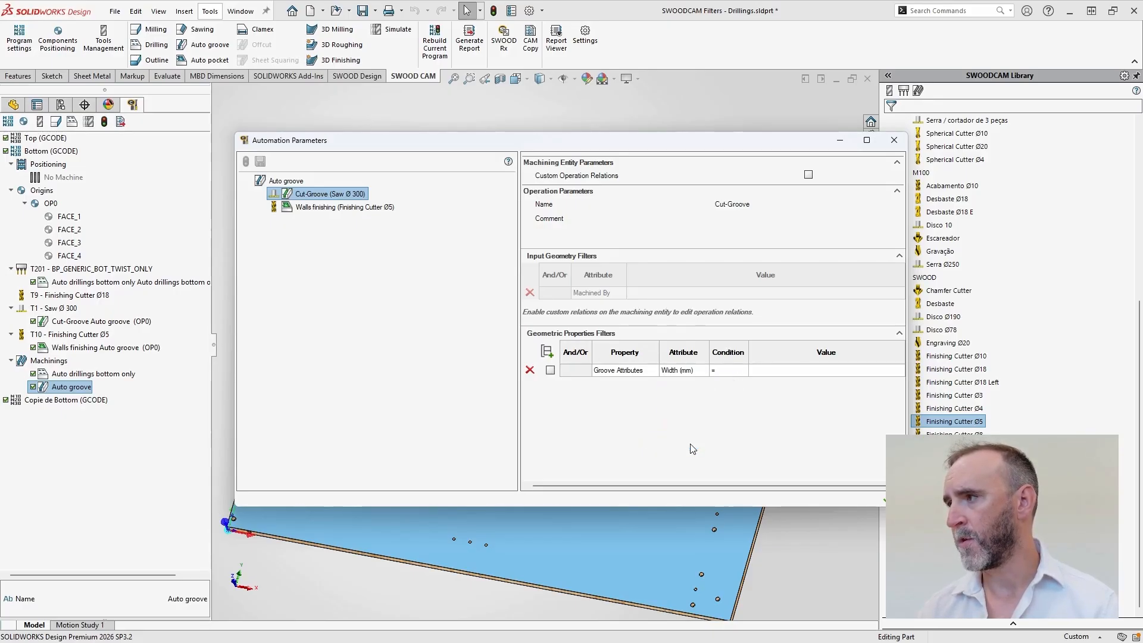
click(731, 372)
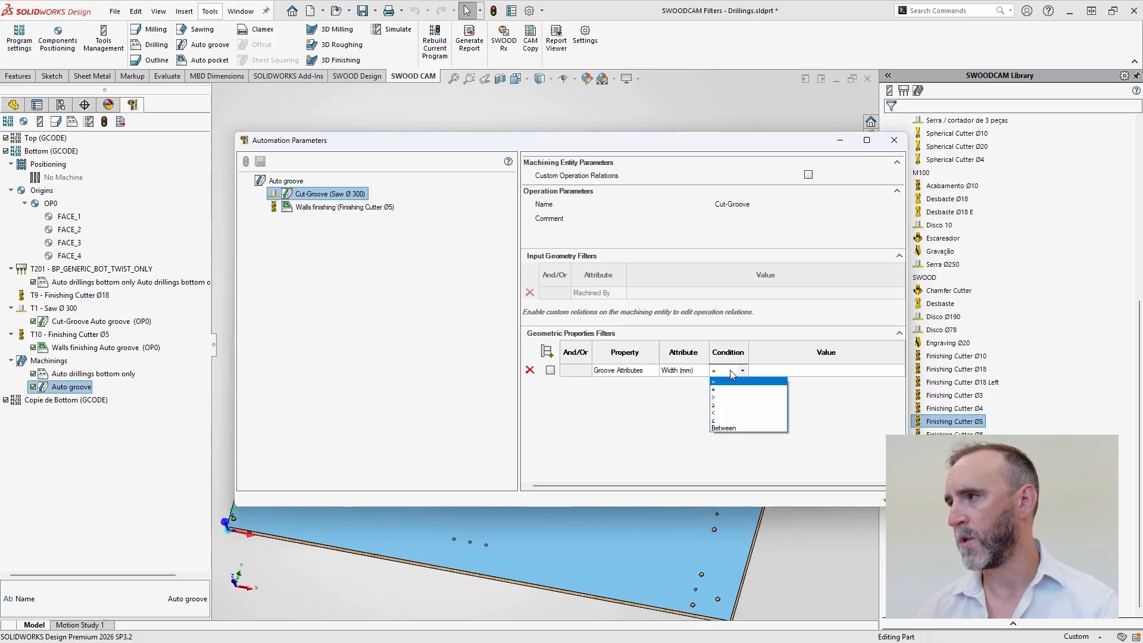
click(718, 412)
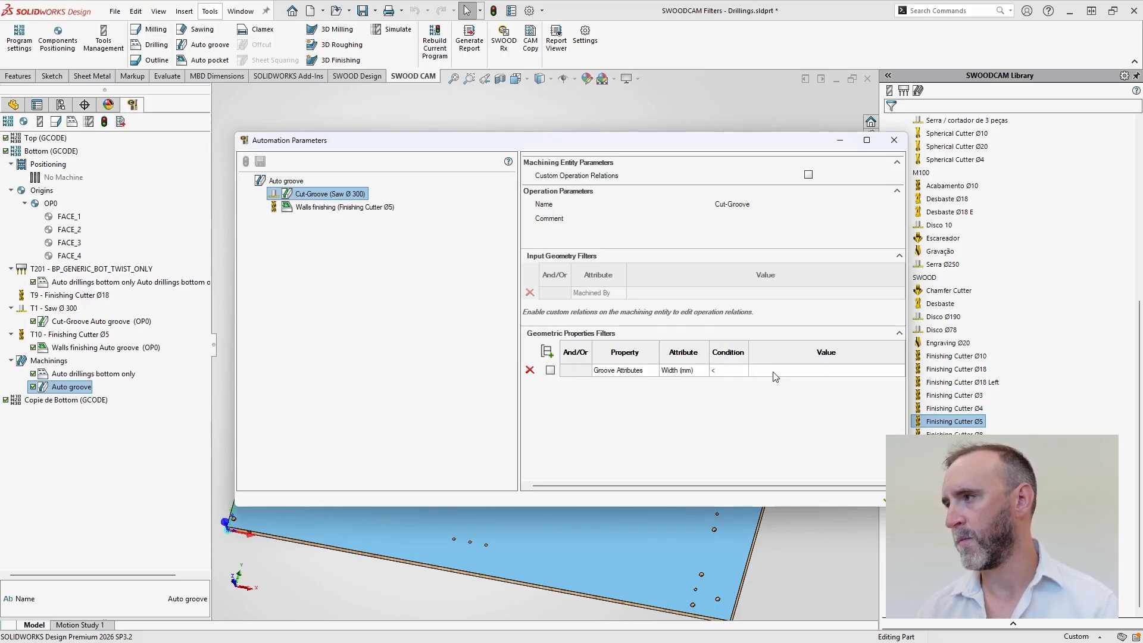
click(787, 370)
text(5)
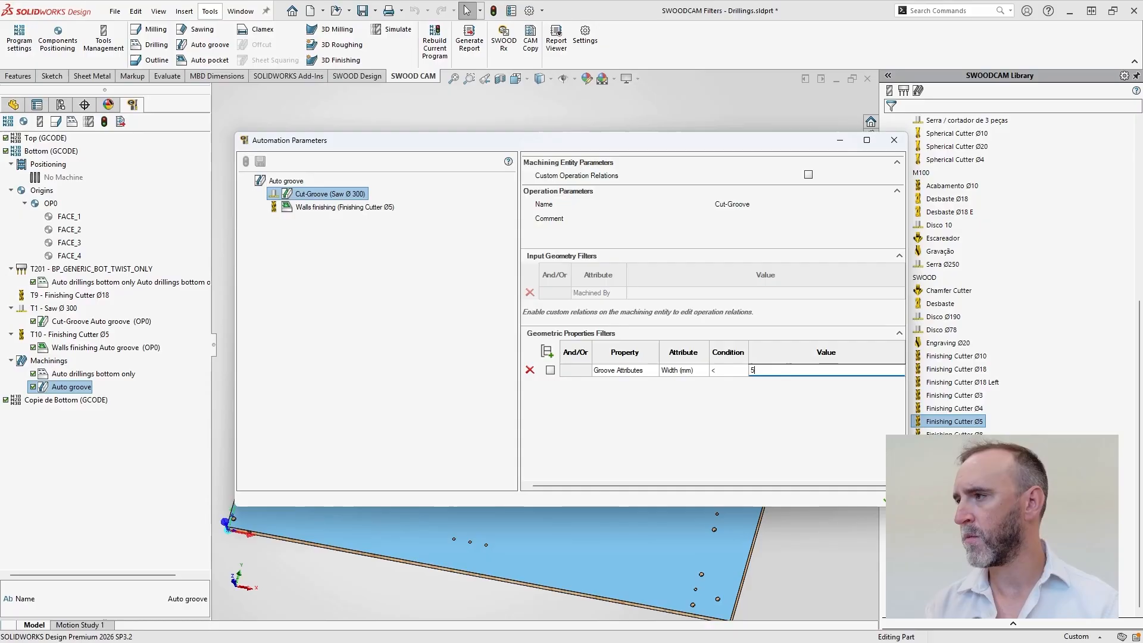
click(786, 383)
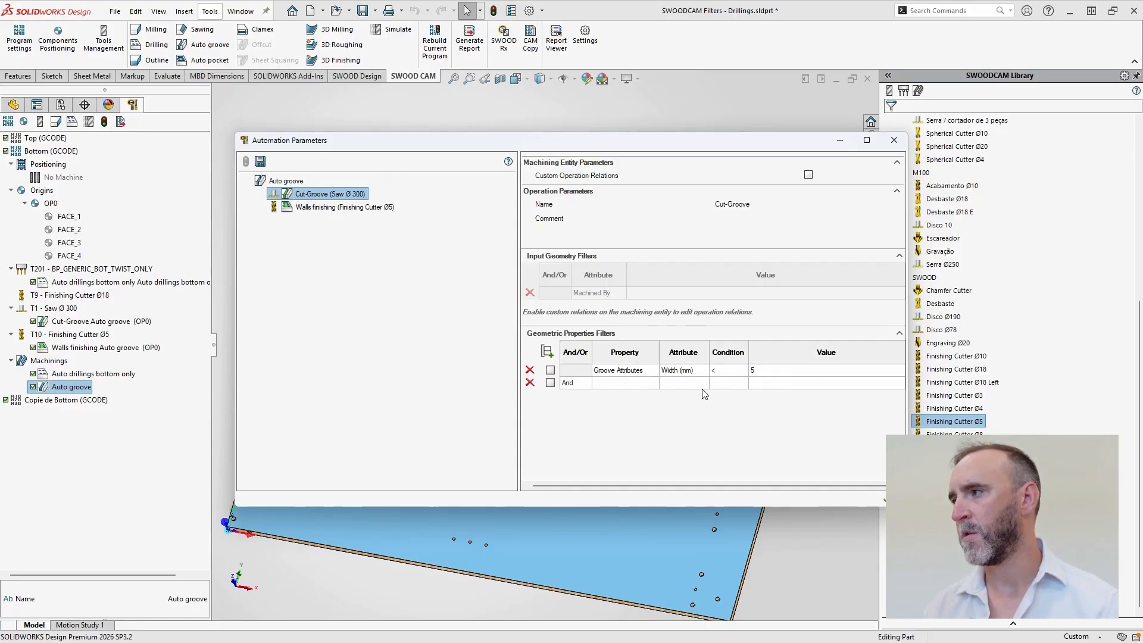
Step: Add a Groove Attributes filter to the Walls finishing (Finishing Cutter Ø5) operation of Auto groove
click(327, 207)
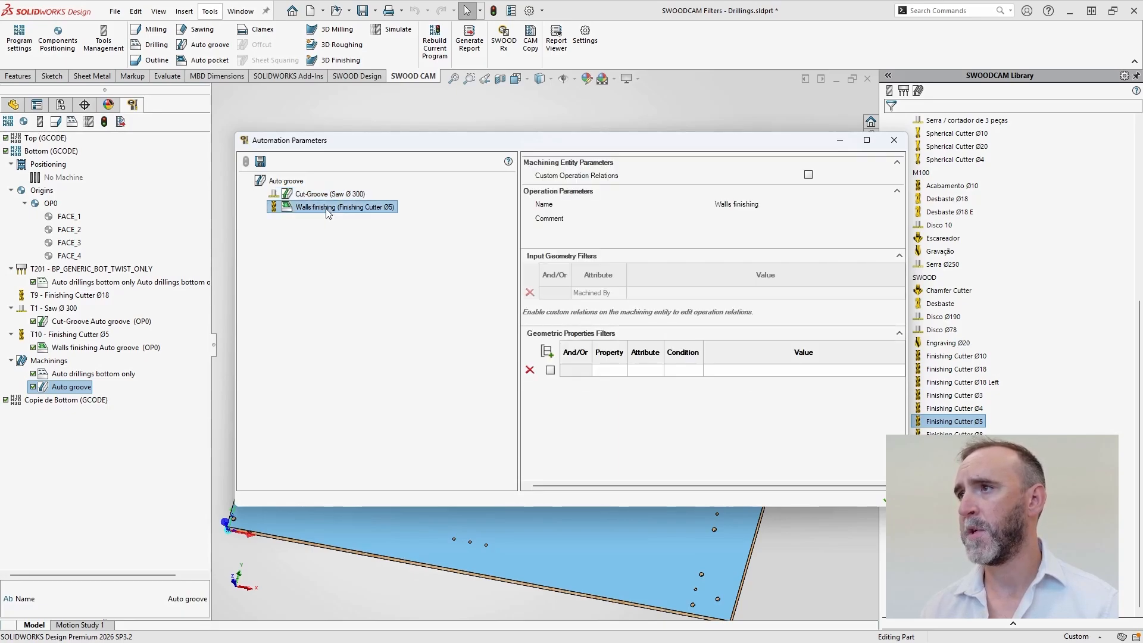
click(610, 371)
click(610, 371)
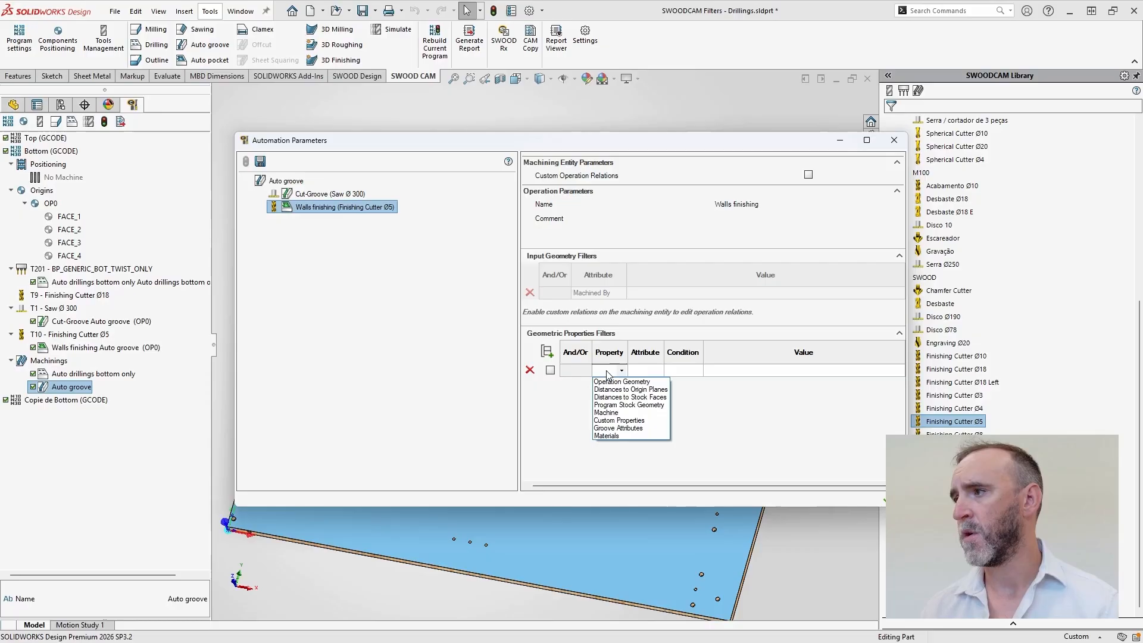
click(625, 429)
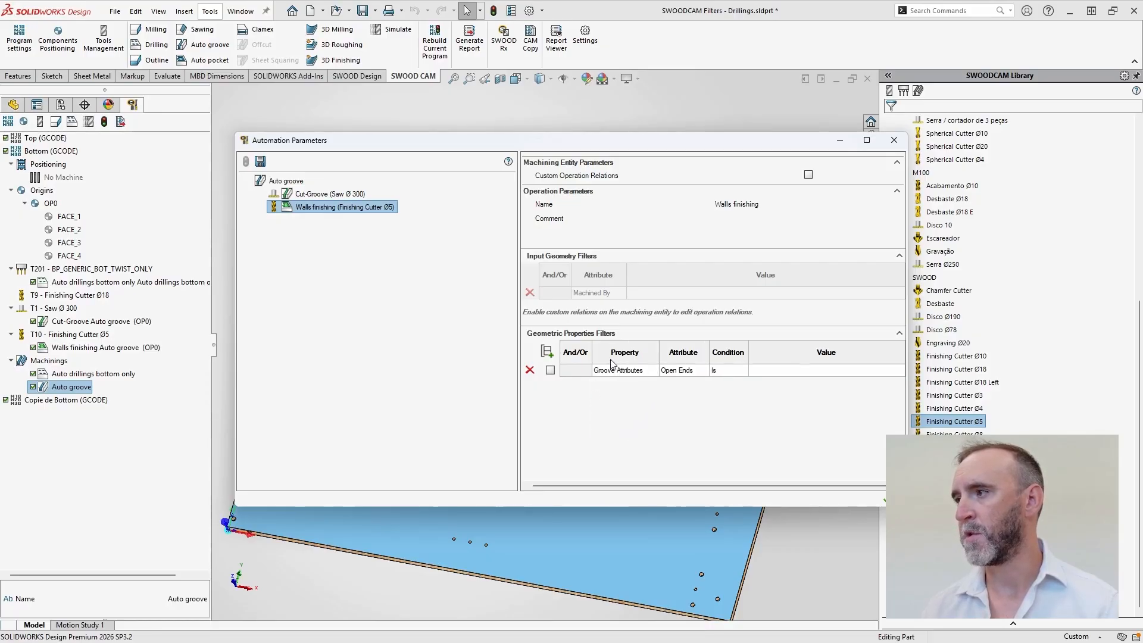
Step: Set the Walls finishing filter's attribute to Width (mm) with the condition ≥ and the value 5
click(682, 371)
click(685, 371)
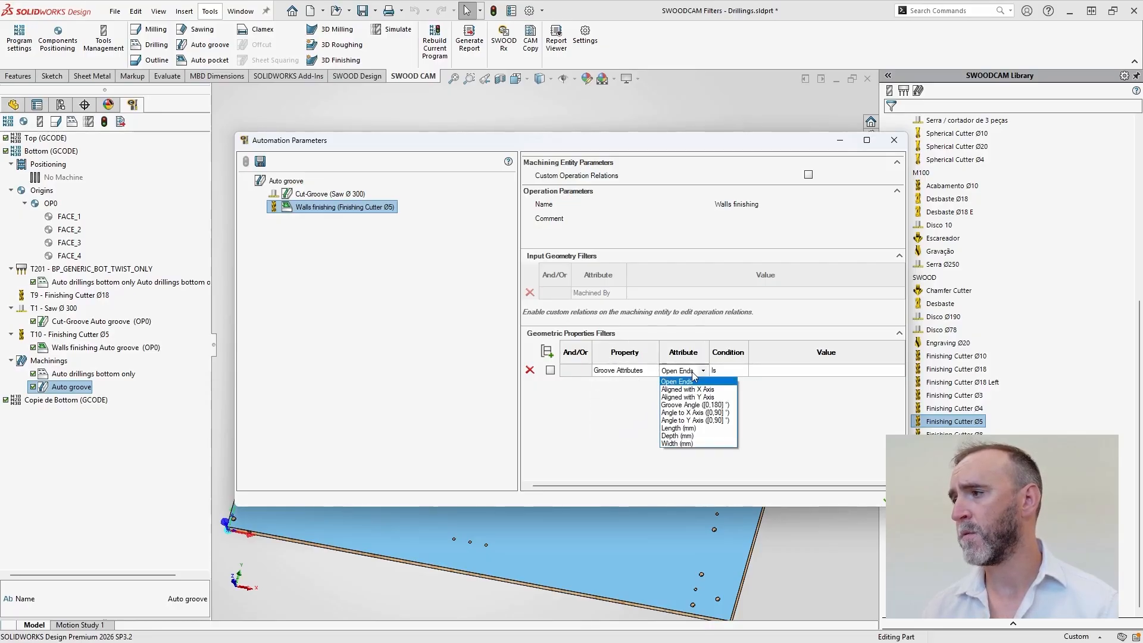
click(680, 444)
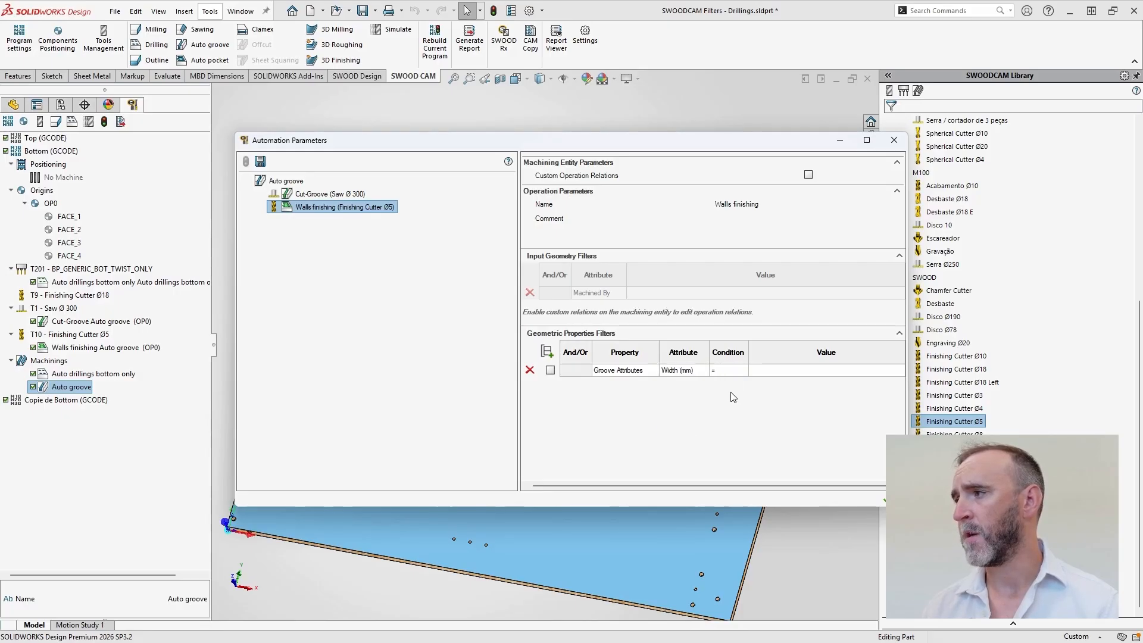
click(729, 372)
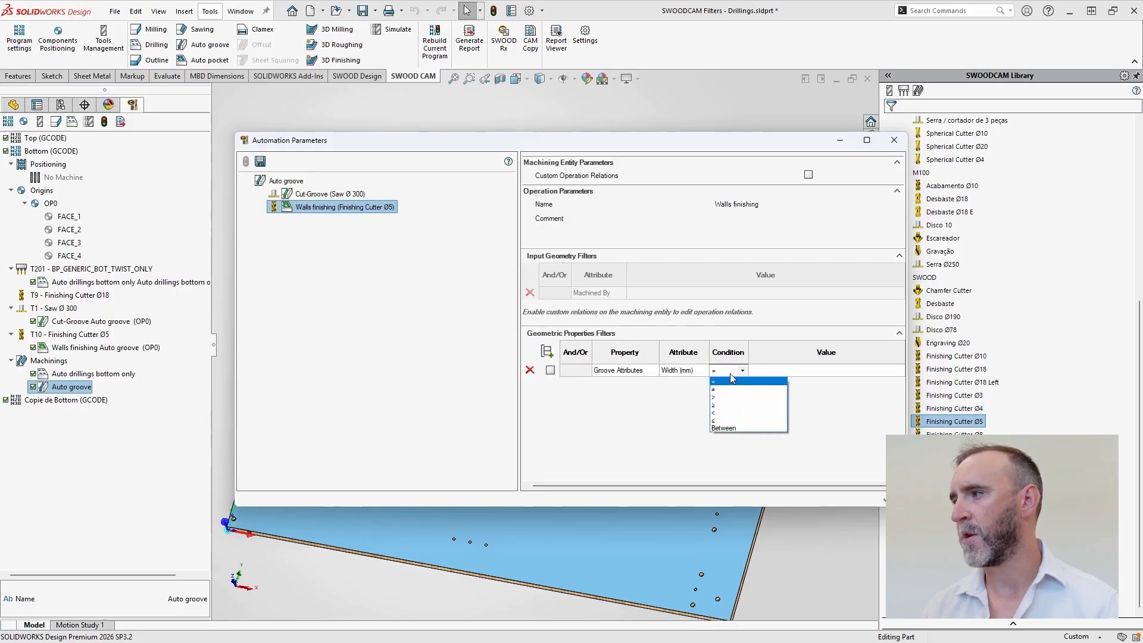
click(717, 406)
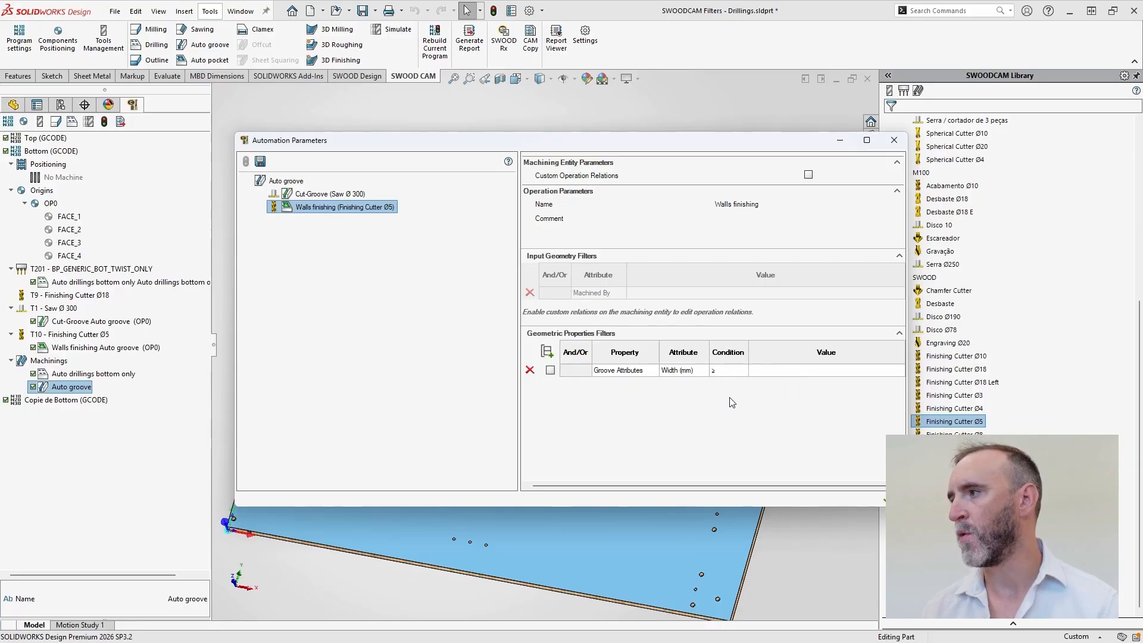
click(774, 374)
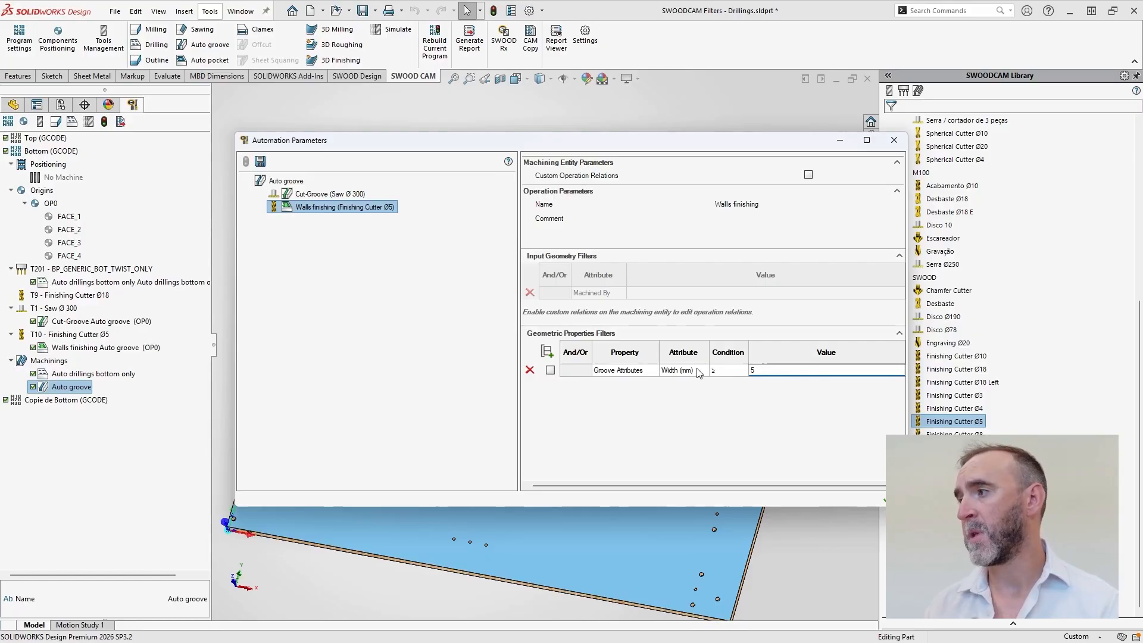
Step: Change the condition of the Cut-Groove (Saw Ø 300) width filter to ≤
click(343, 195)
click(742, 370)
click(742, 370)
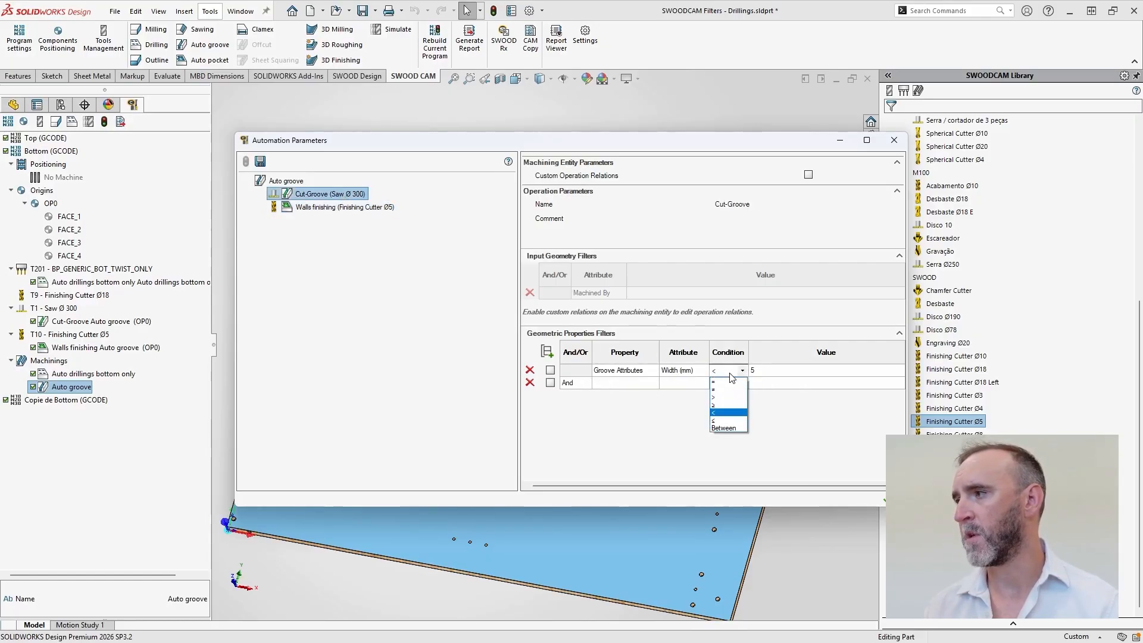
click(721, 421)
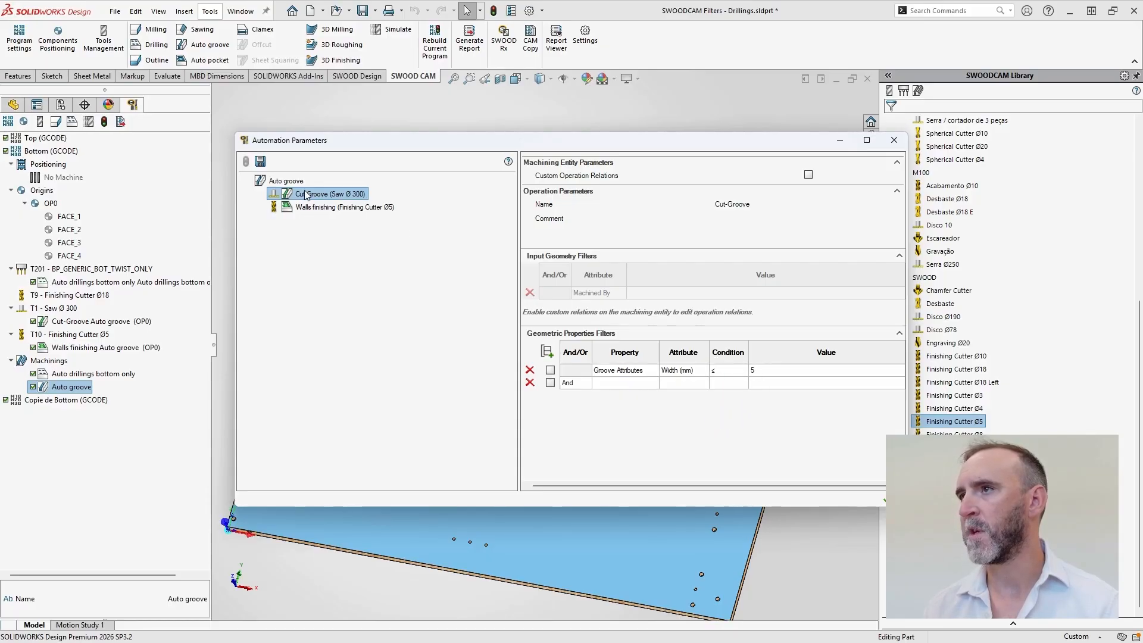
Step: Change the condition of the Walls finishing width filter to > and accept the automation parameters
click(330, 209)
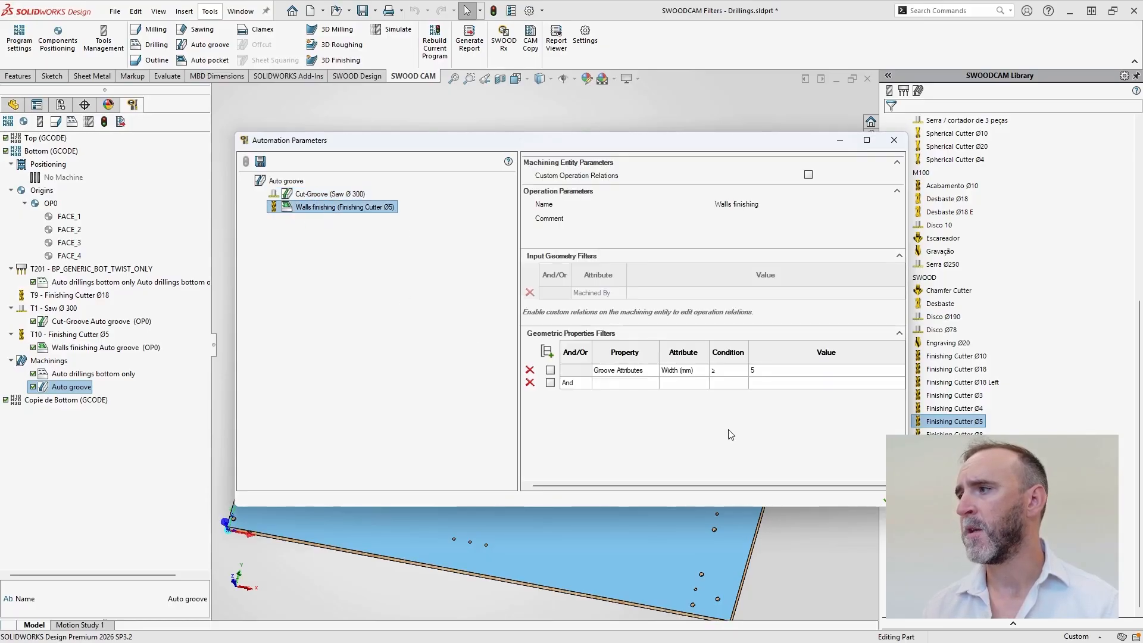
click(723, 371)
click(724, 372)
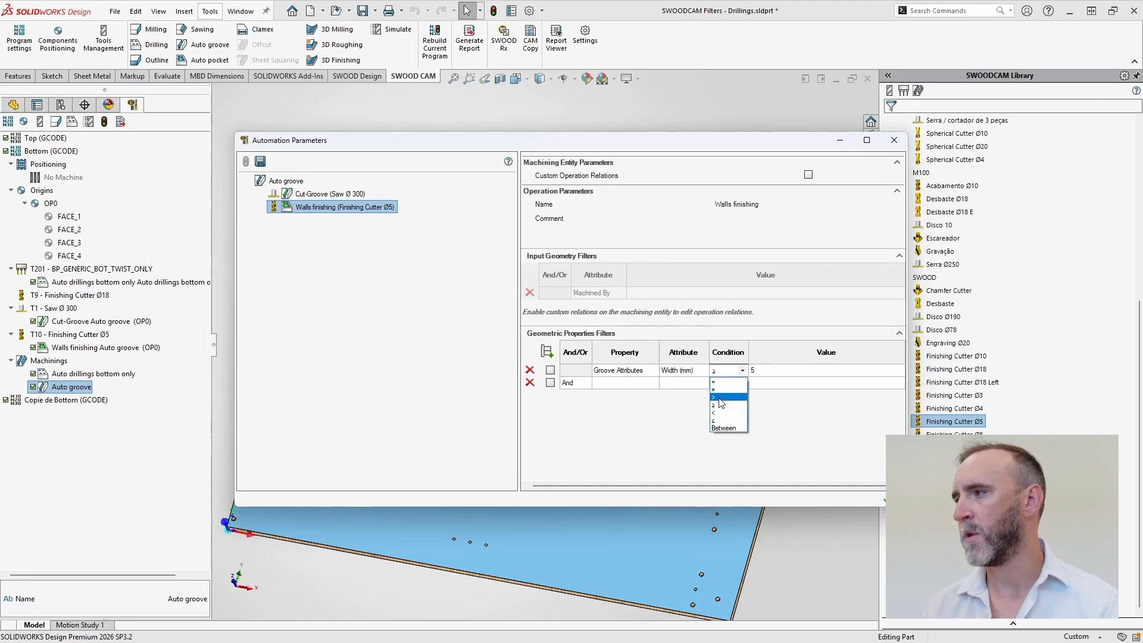
click(720, 398)
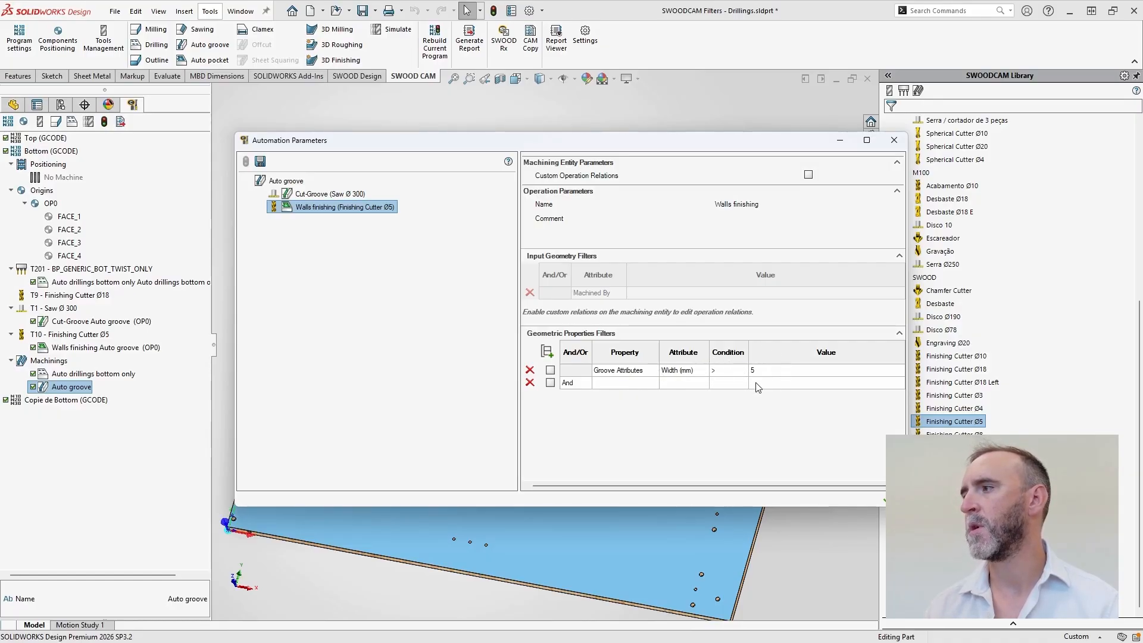
click(883, 500)
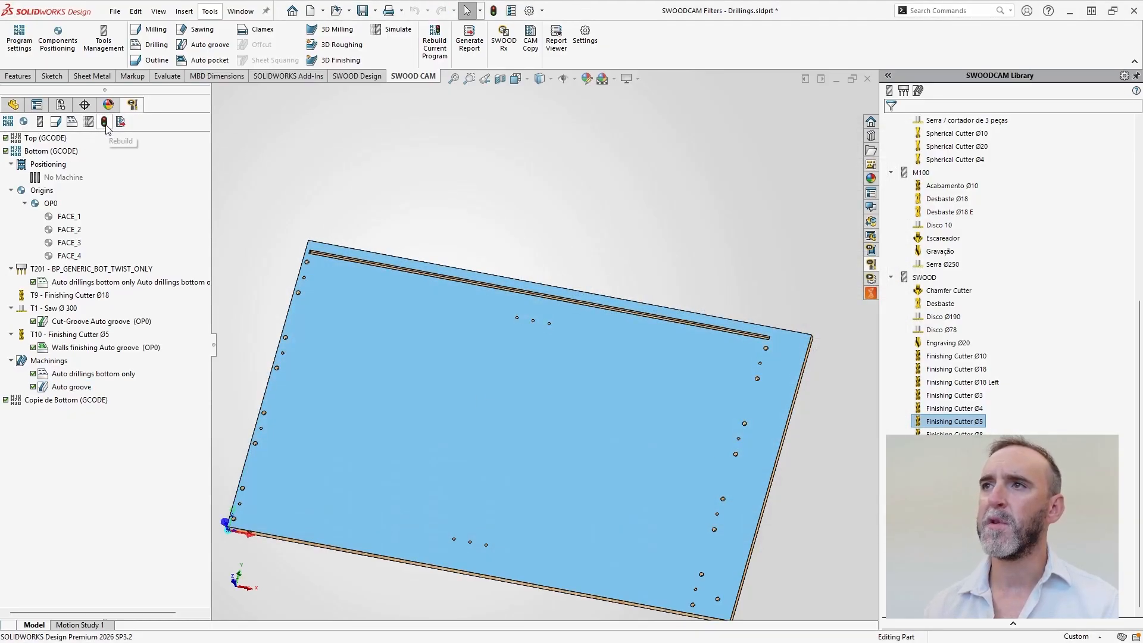
Step: Examine the panel for a toolpath from the Cut-Groove operation of Auto groove
click(96, 321)
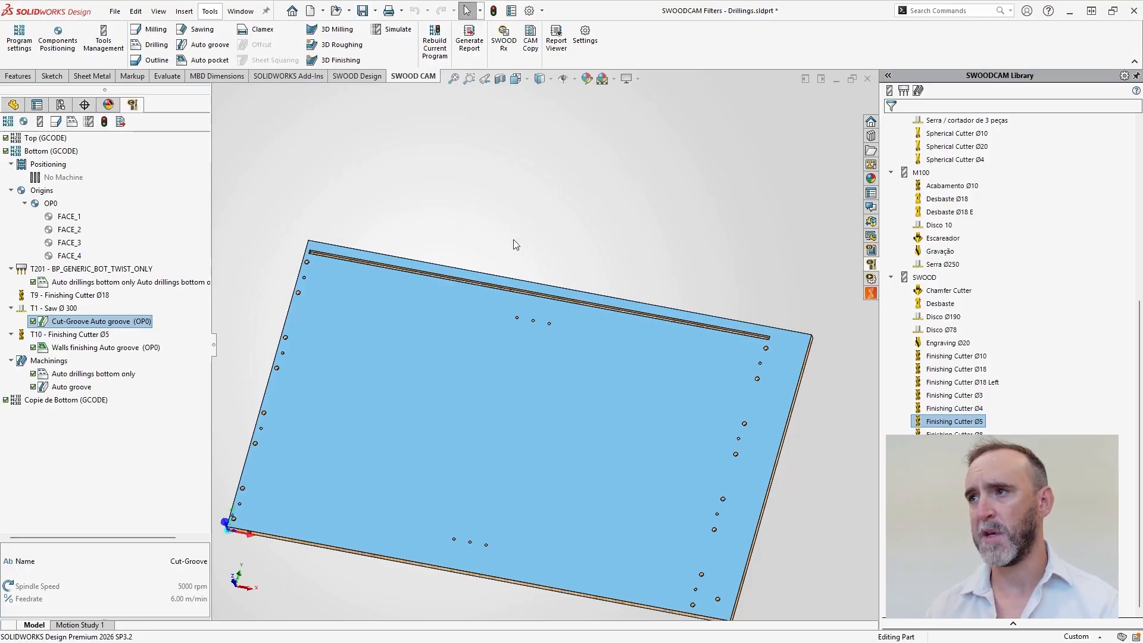
scroll(513, 239, down, 5)
scroll(497, 298, up, 3)
scroll(464, 321, down, 2)
scroll(435, 295, up, 3)
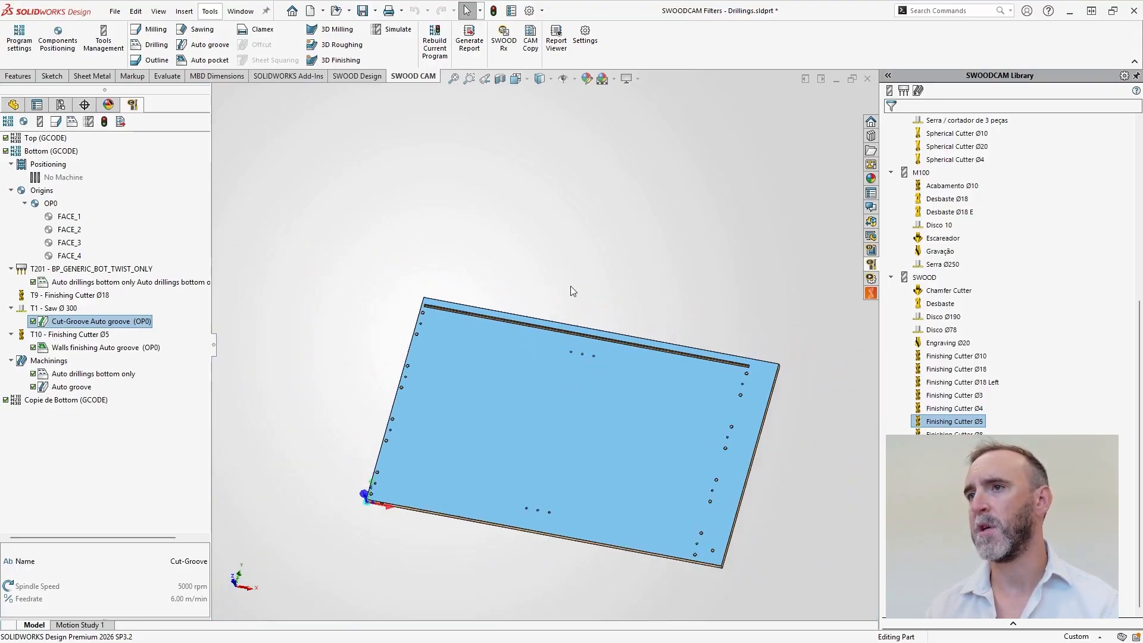
scroll(417, 310, down, 3)
scroll(404, 323, up, 3)
scroll(404, 323, down, 1)
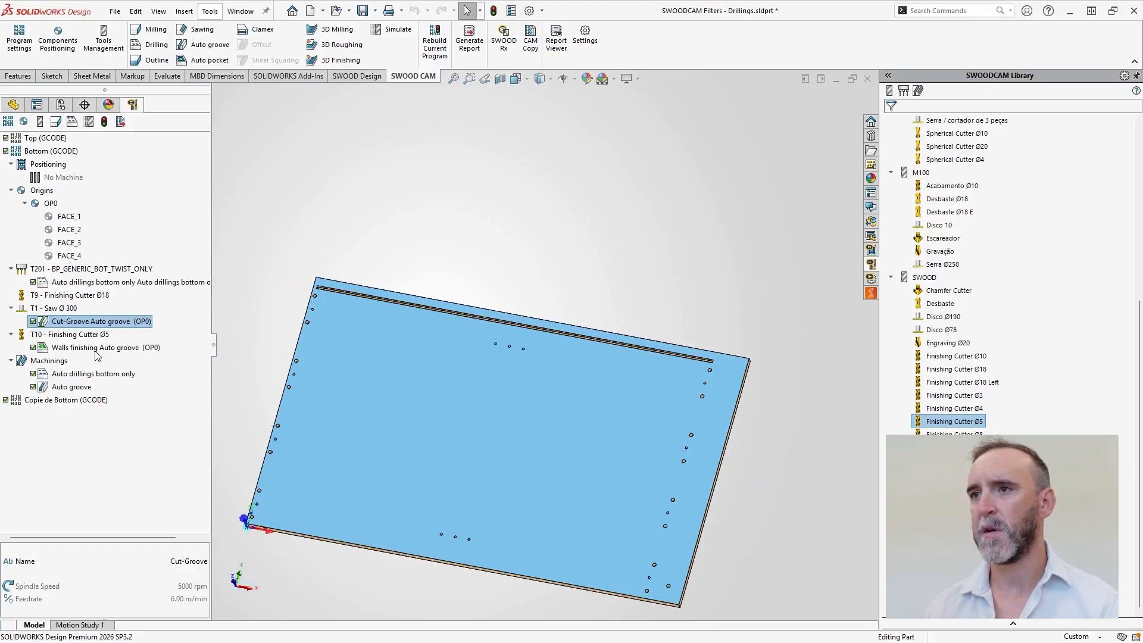
Step: Examine the Walls finishing operation's toolpath along the full length of the panel's groove
click(115, 345)
scroll(402, 314, down, 3)
scroll(417, 315, down, 3)
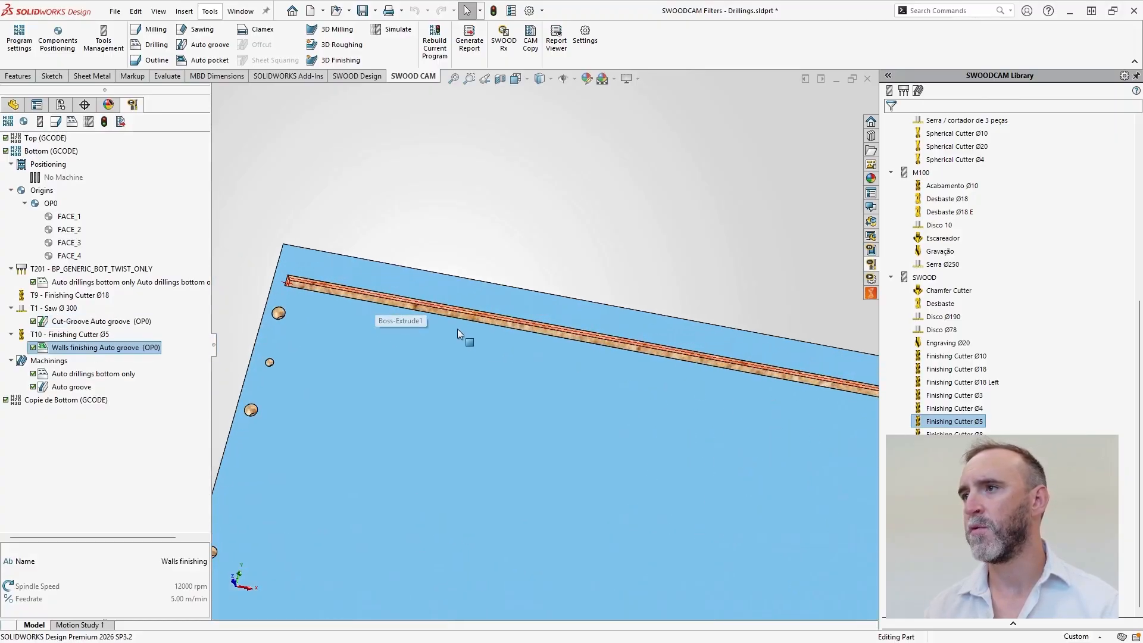
scroll(423, 318, up, 4)
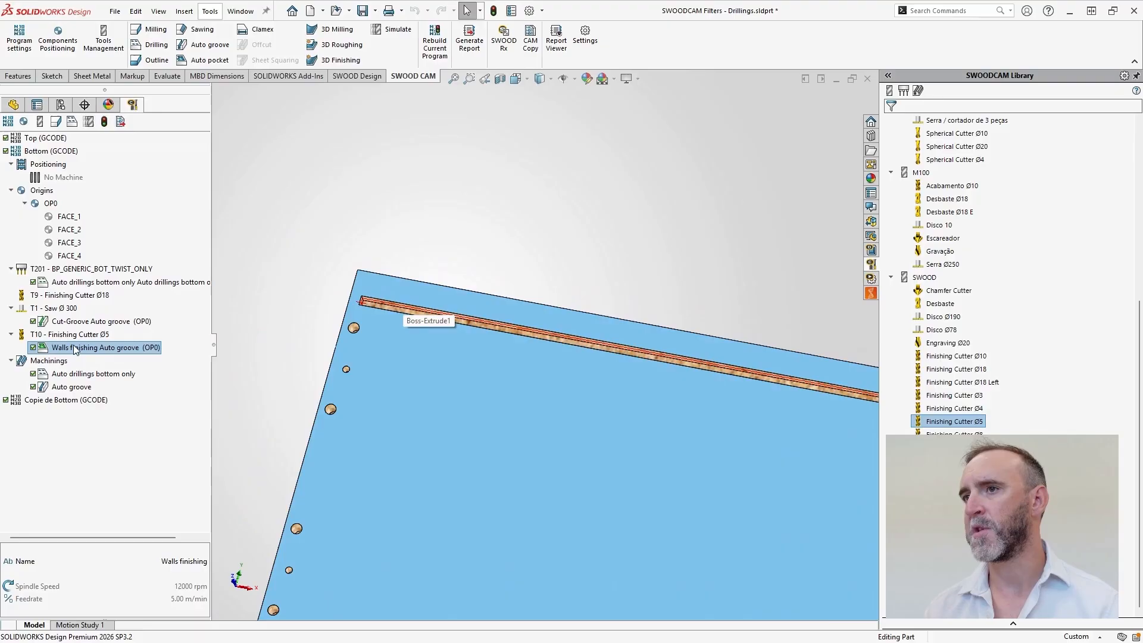
scroll(311, 348, up, 4)
scroll(765, 367, up, 2)
scroll(721, 385, down, 2)
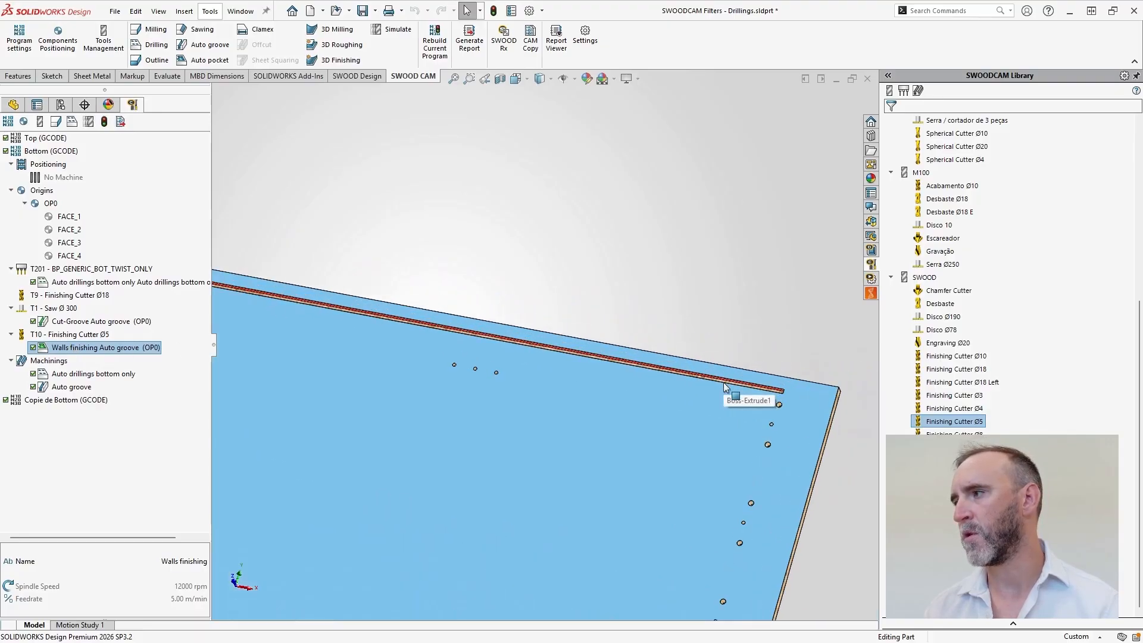
scroll(749, 396, up, 1)
scroll(759, 374, down, 3)
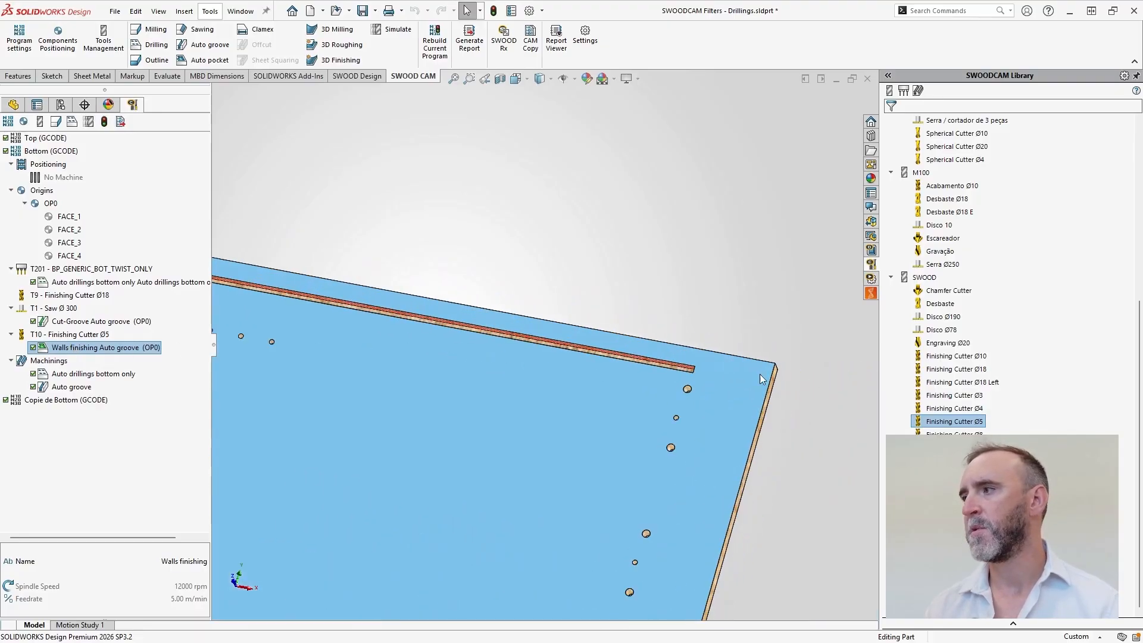
Step: Measure the groove's width at its short end edge
click(680, 356)
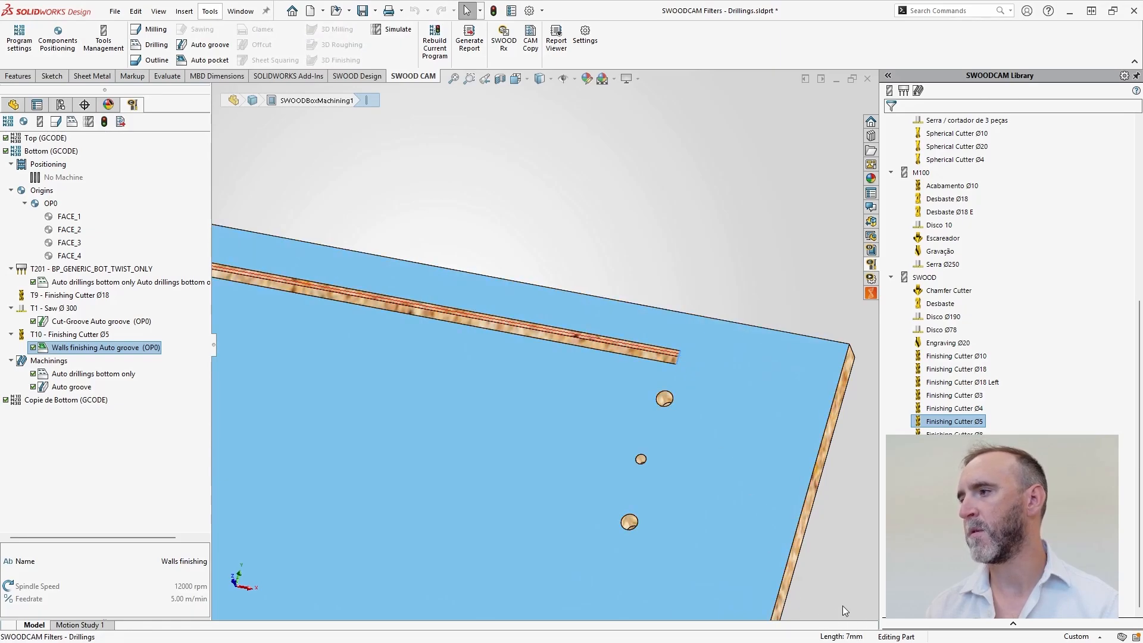
scroll(842, 606, up, 8)
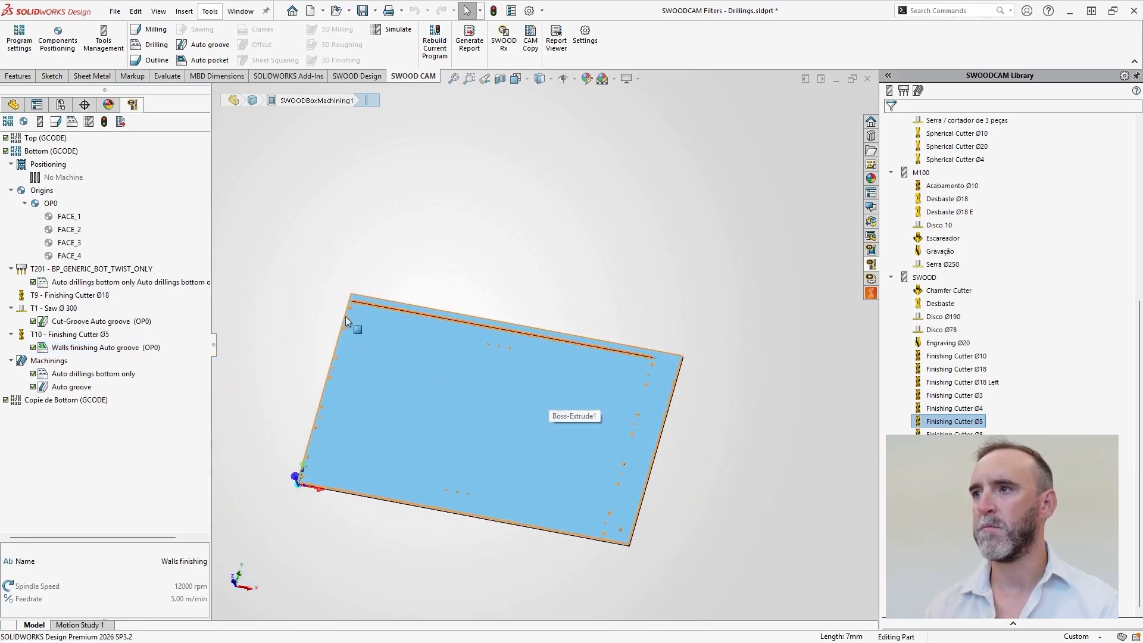
scroll(456, 340, down, 4)
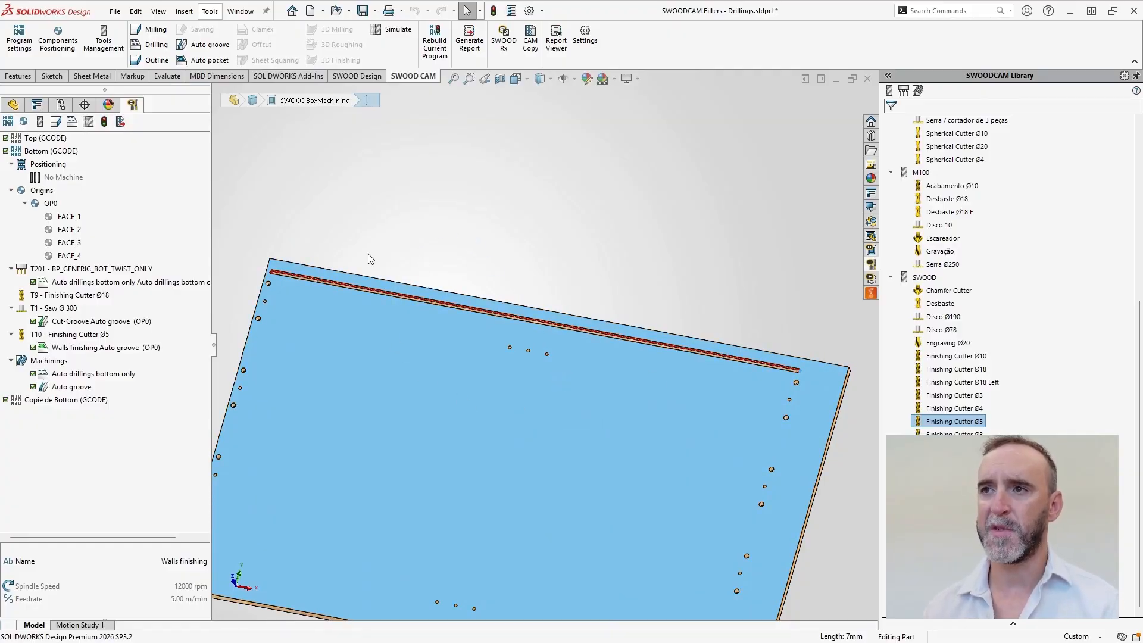
Step: Reopen the automation parameters of Auto groove and set the Cut-Groove width filter's value to 7
right_click(72, 391)
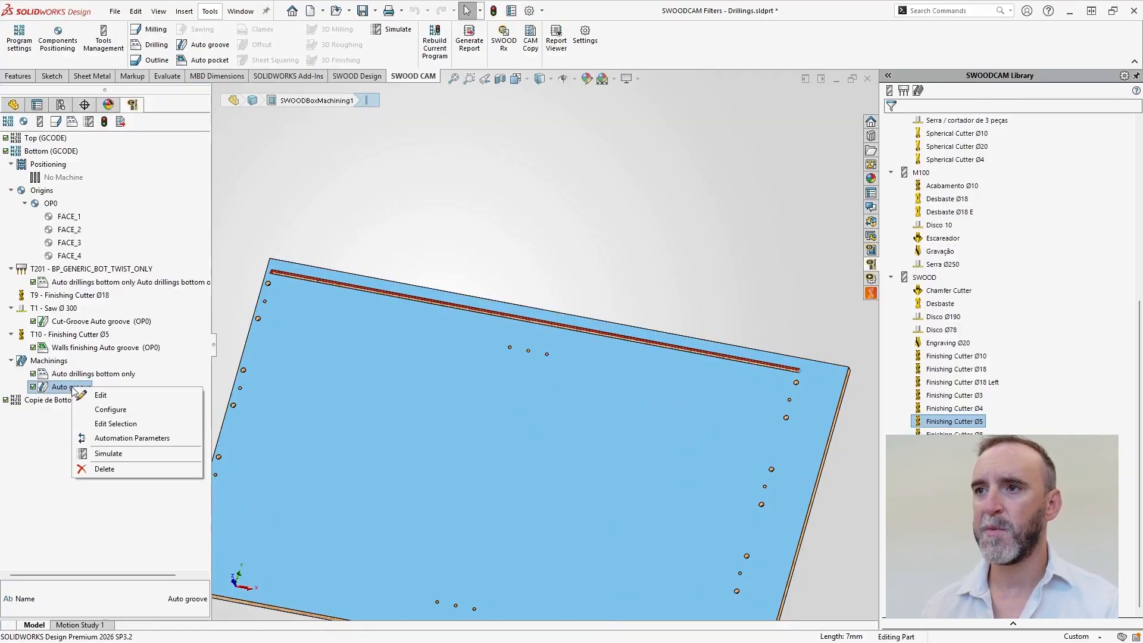
click(159, 438)
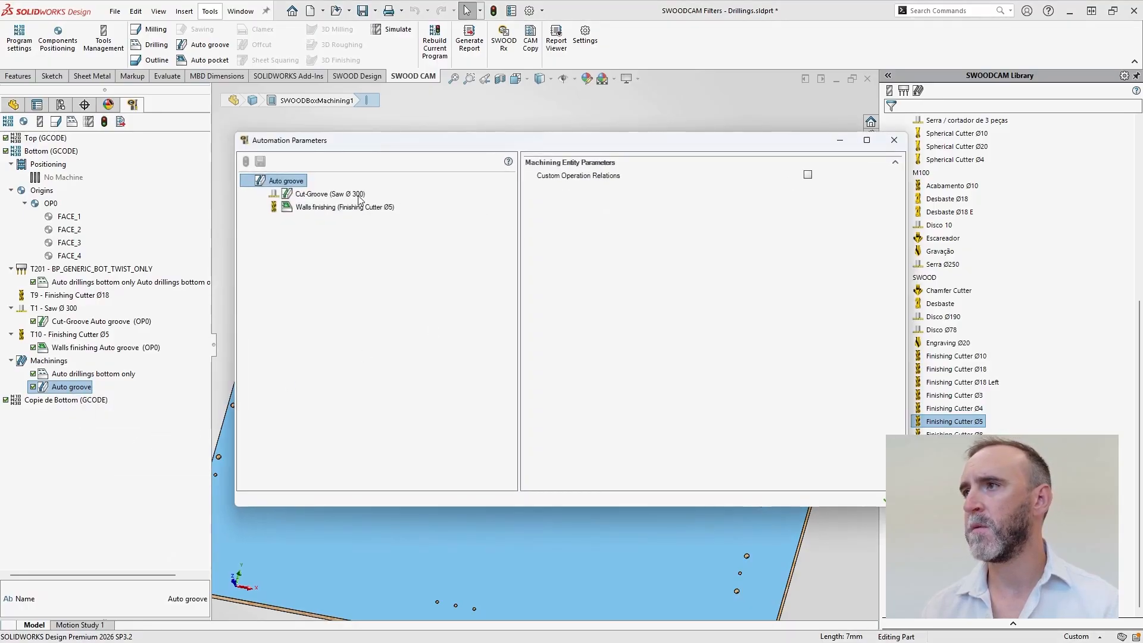
click(330, 194)
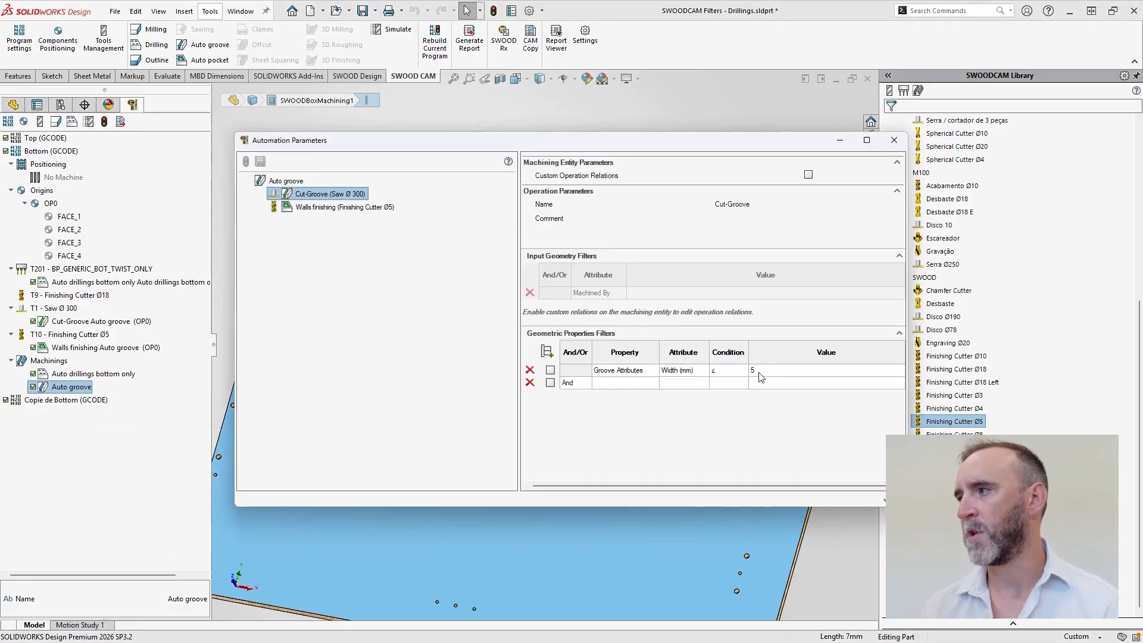
click(768, 370)
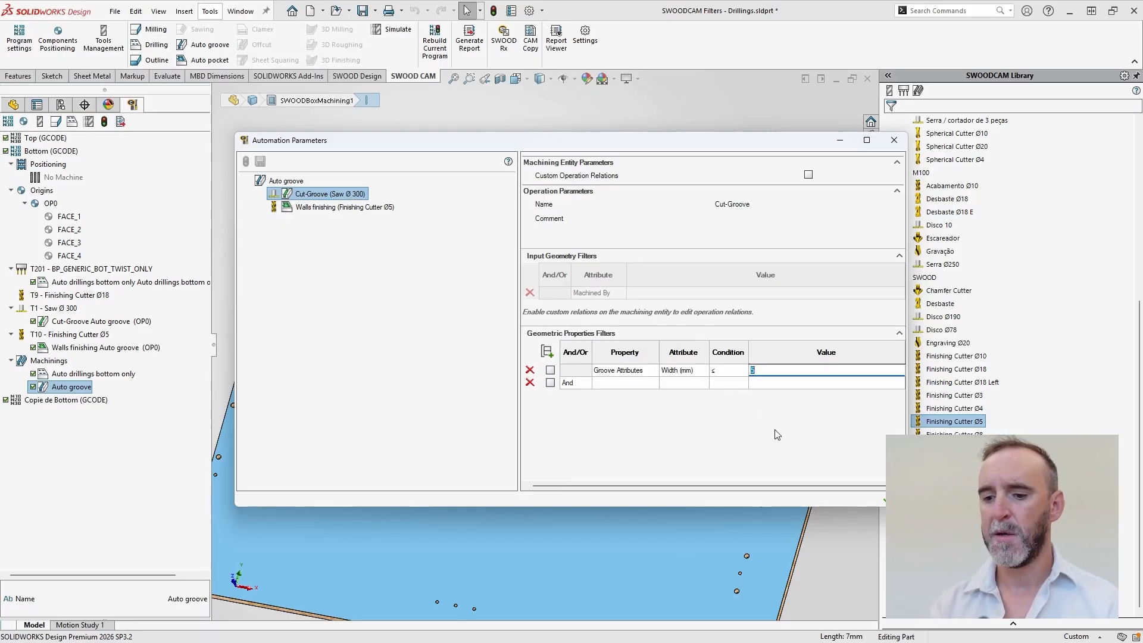
text(7)
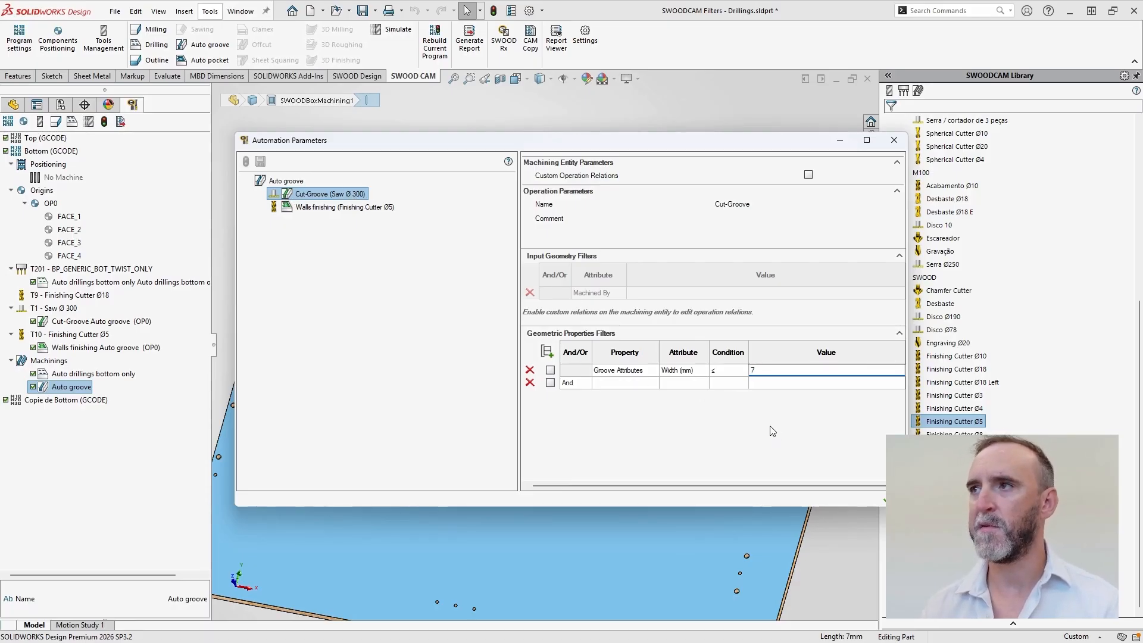
Step: Set the Walls finishing width filter's value to 7 and accept the automation parameters
click(324, 208)
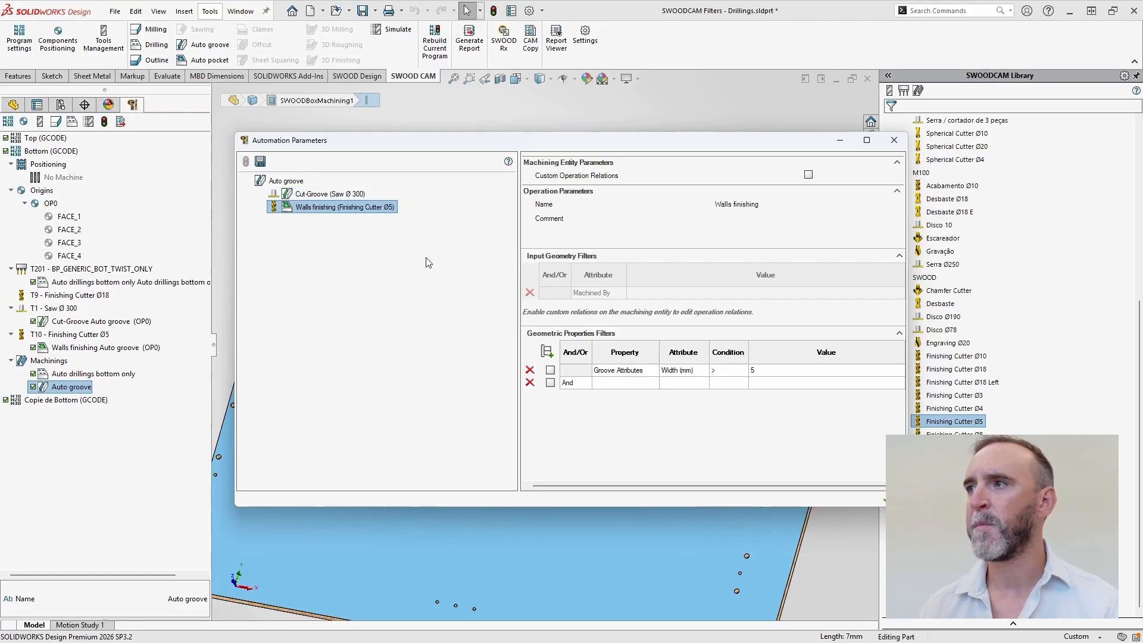
click(768, 372)
text(7)
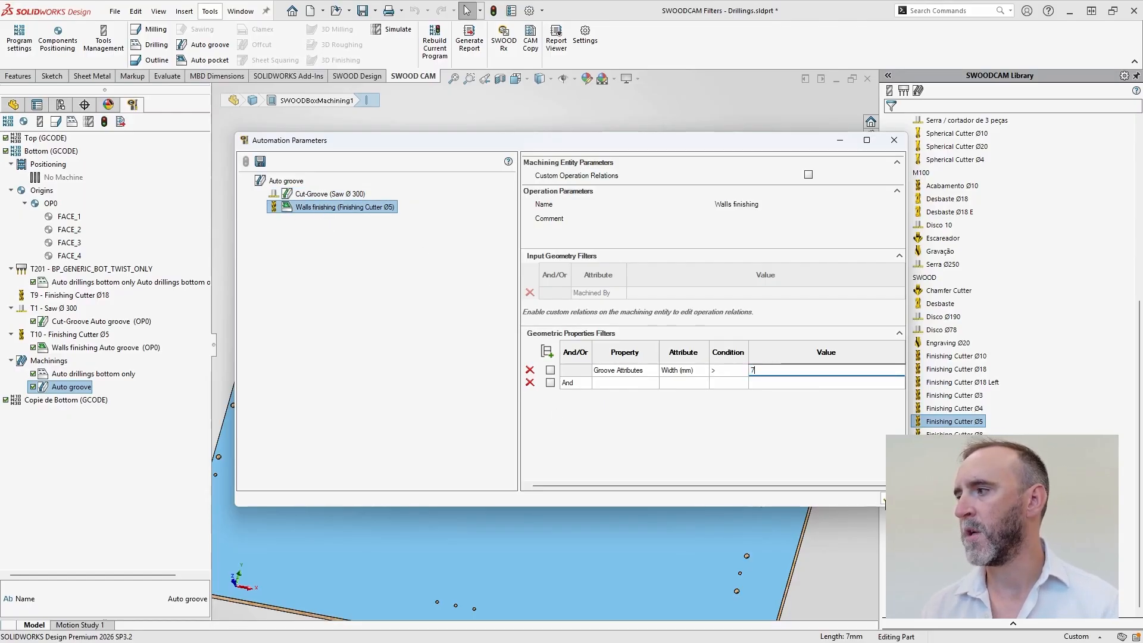
click(883, 501)
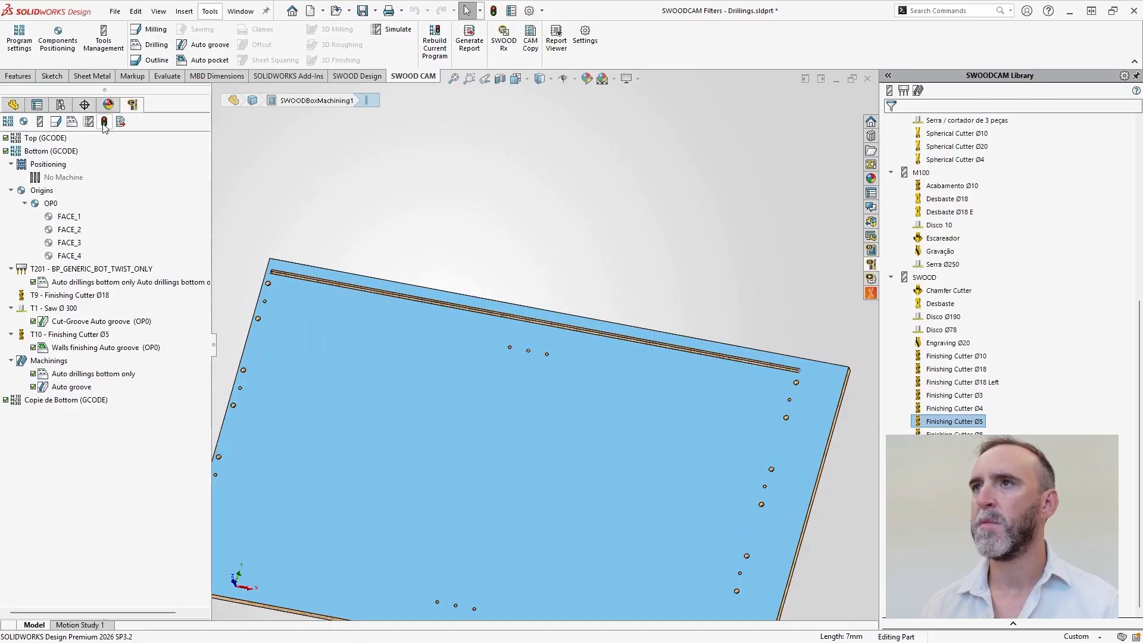
Step: Compare the toolpaths of the Cut-Groove and Walls finishing operations under the 7 mm width filters
click(83, 322)
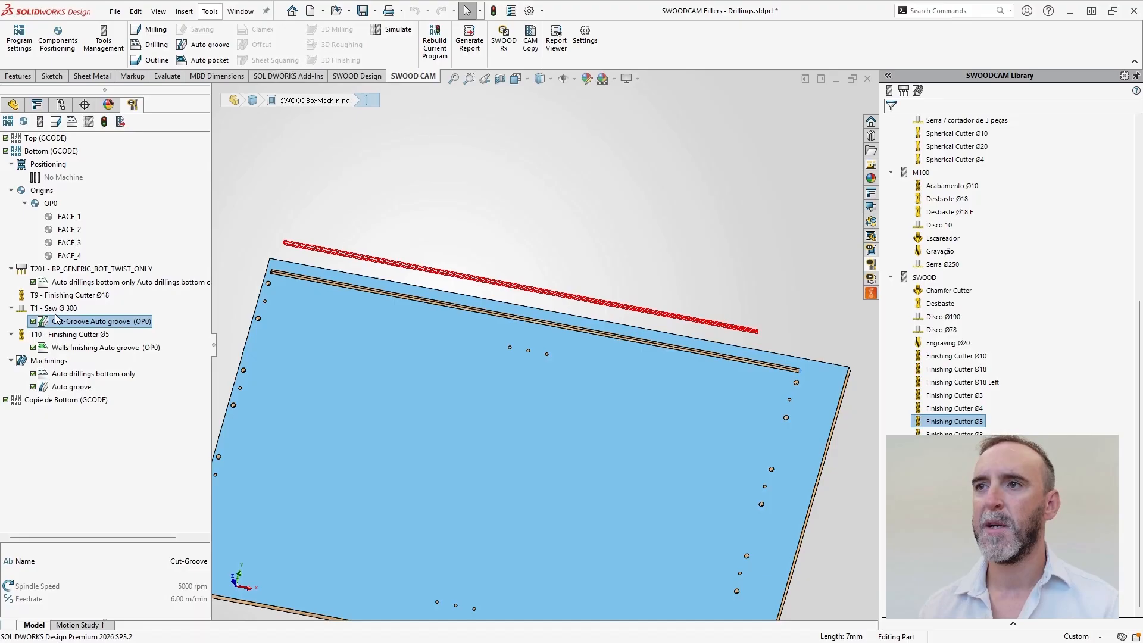
click(101, 349)
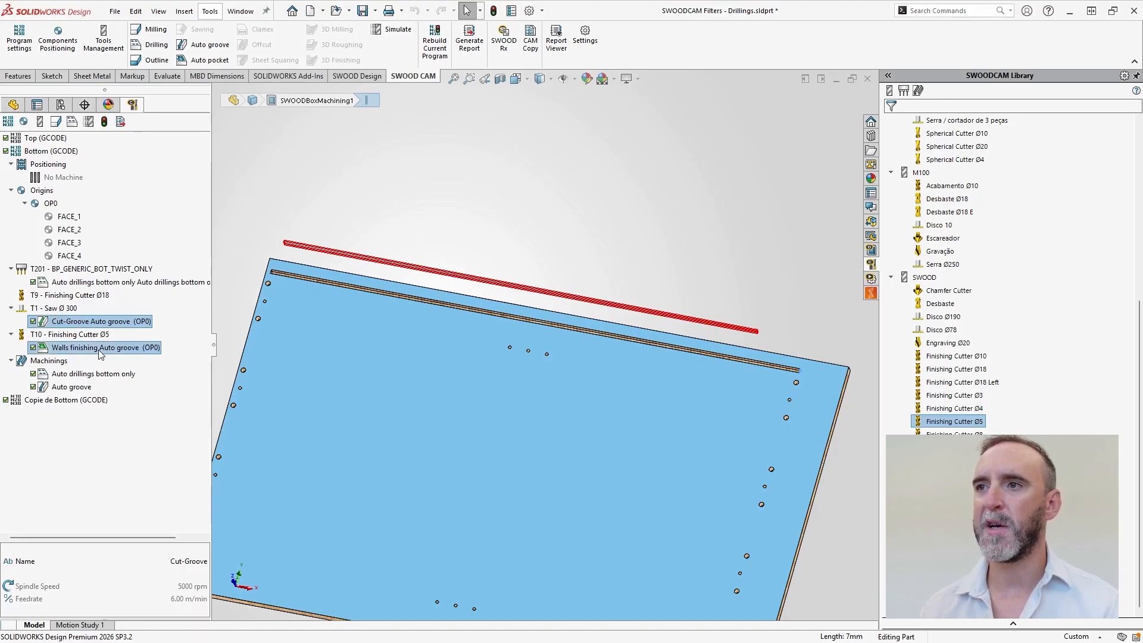